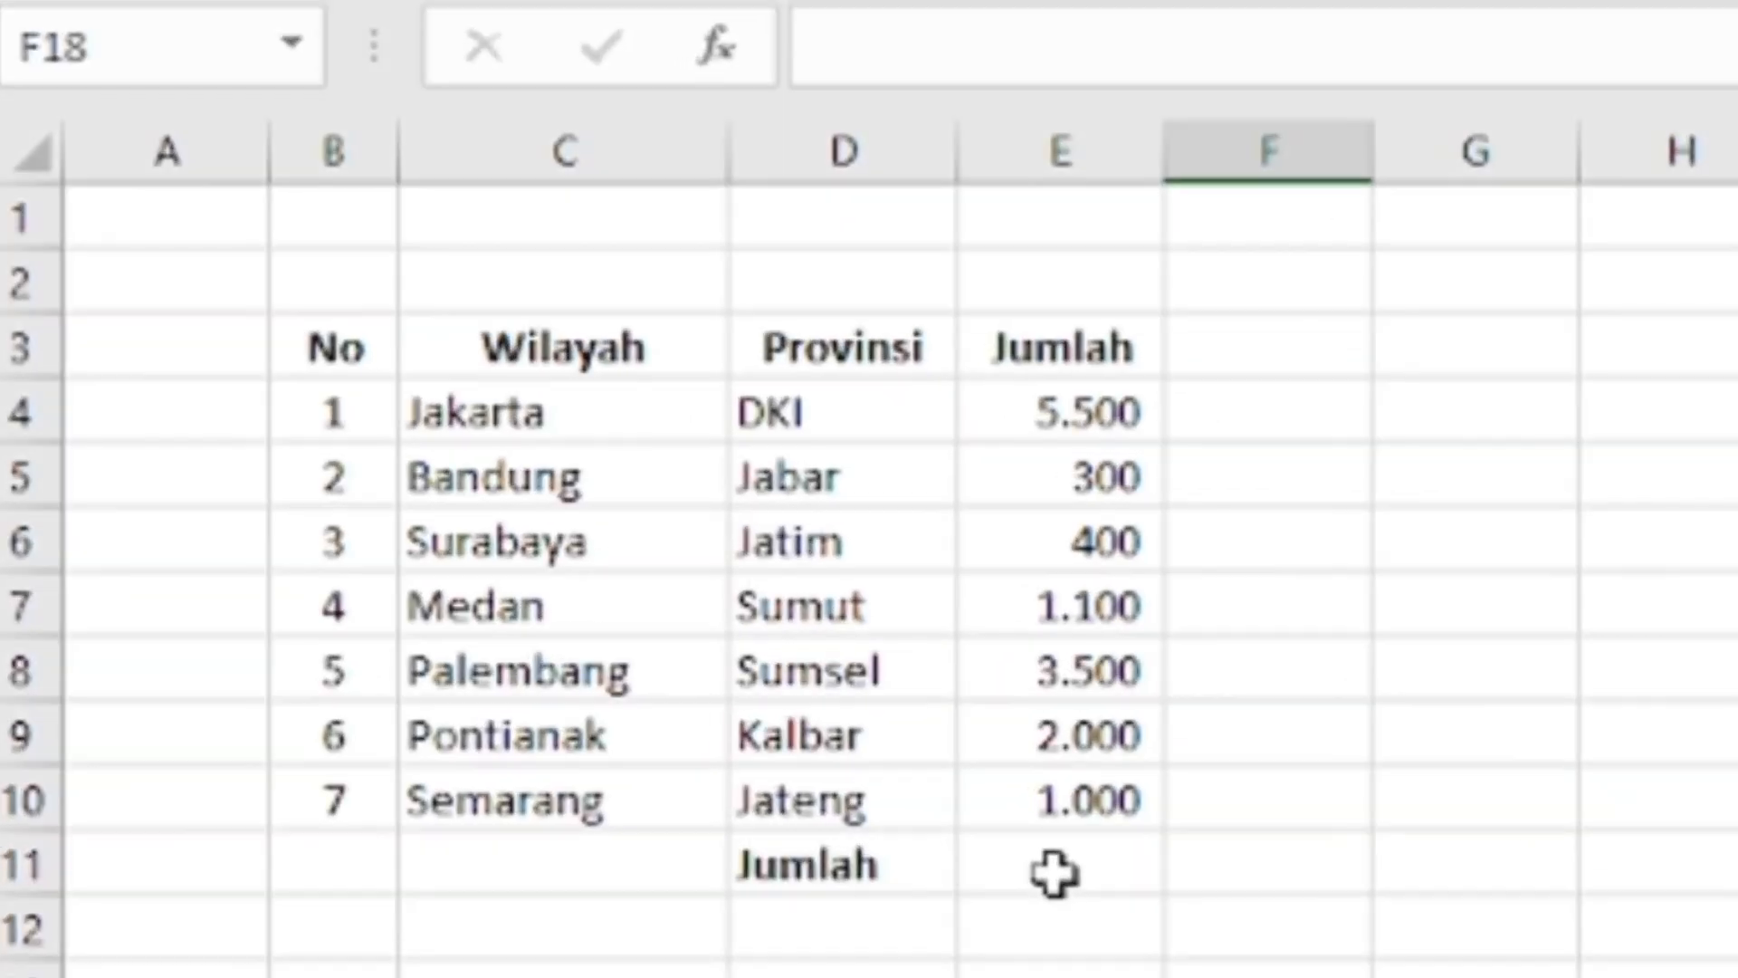
Enter a SUM formula over E4:E10 in cell E11, beside the Jumlah total label
left_click(1057, 862)
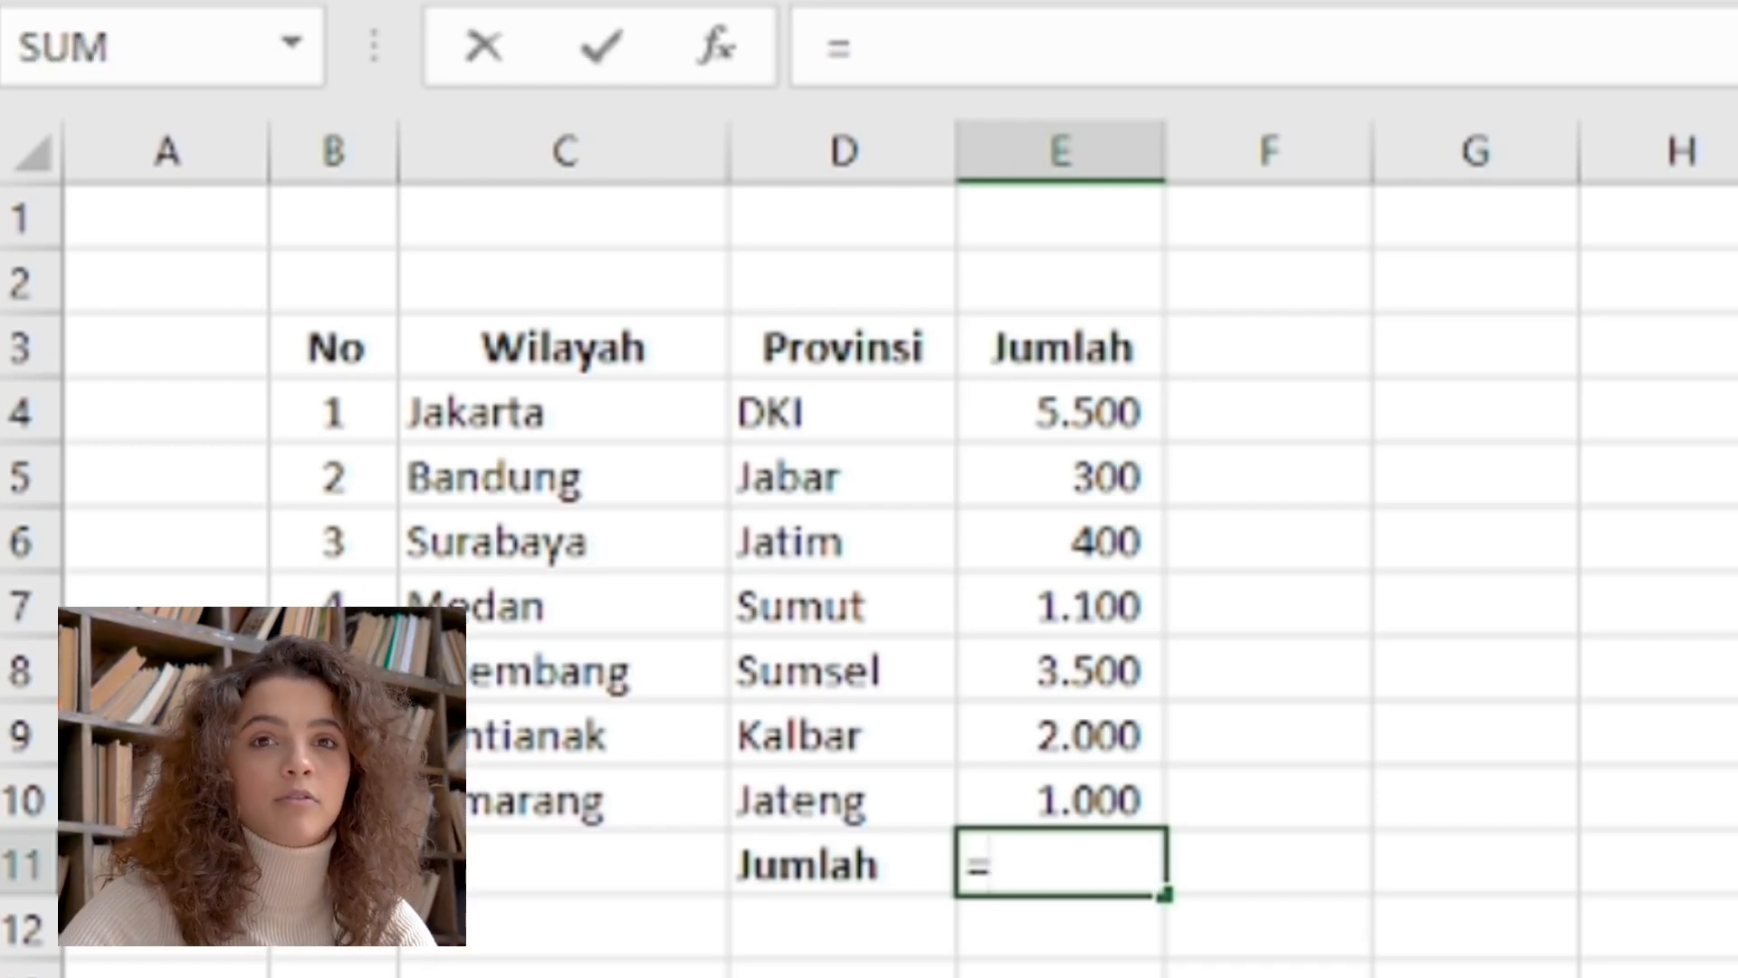
type("=SUM")
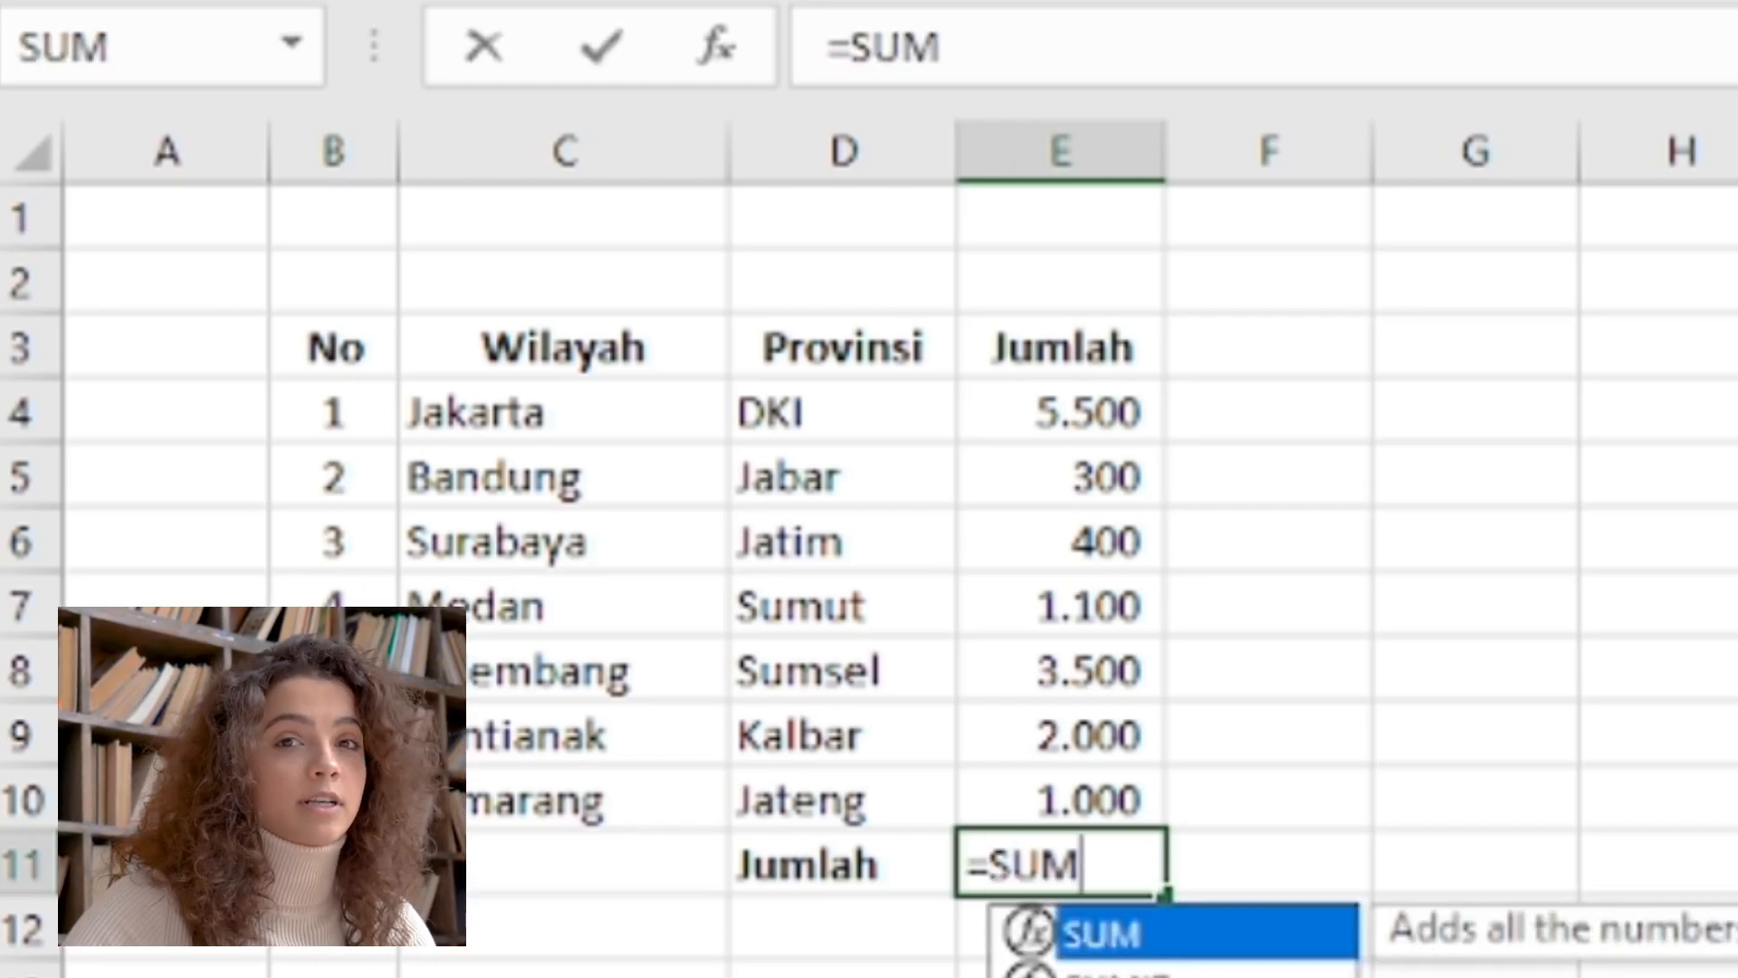
type("(")
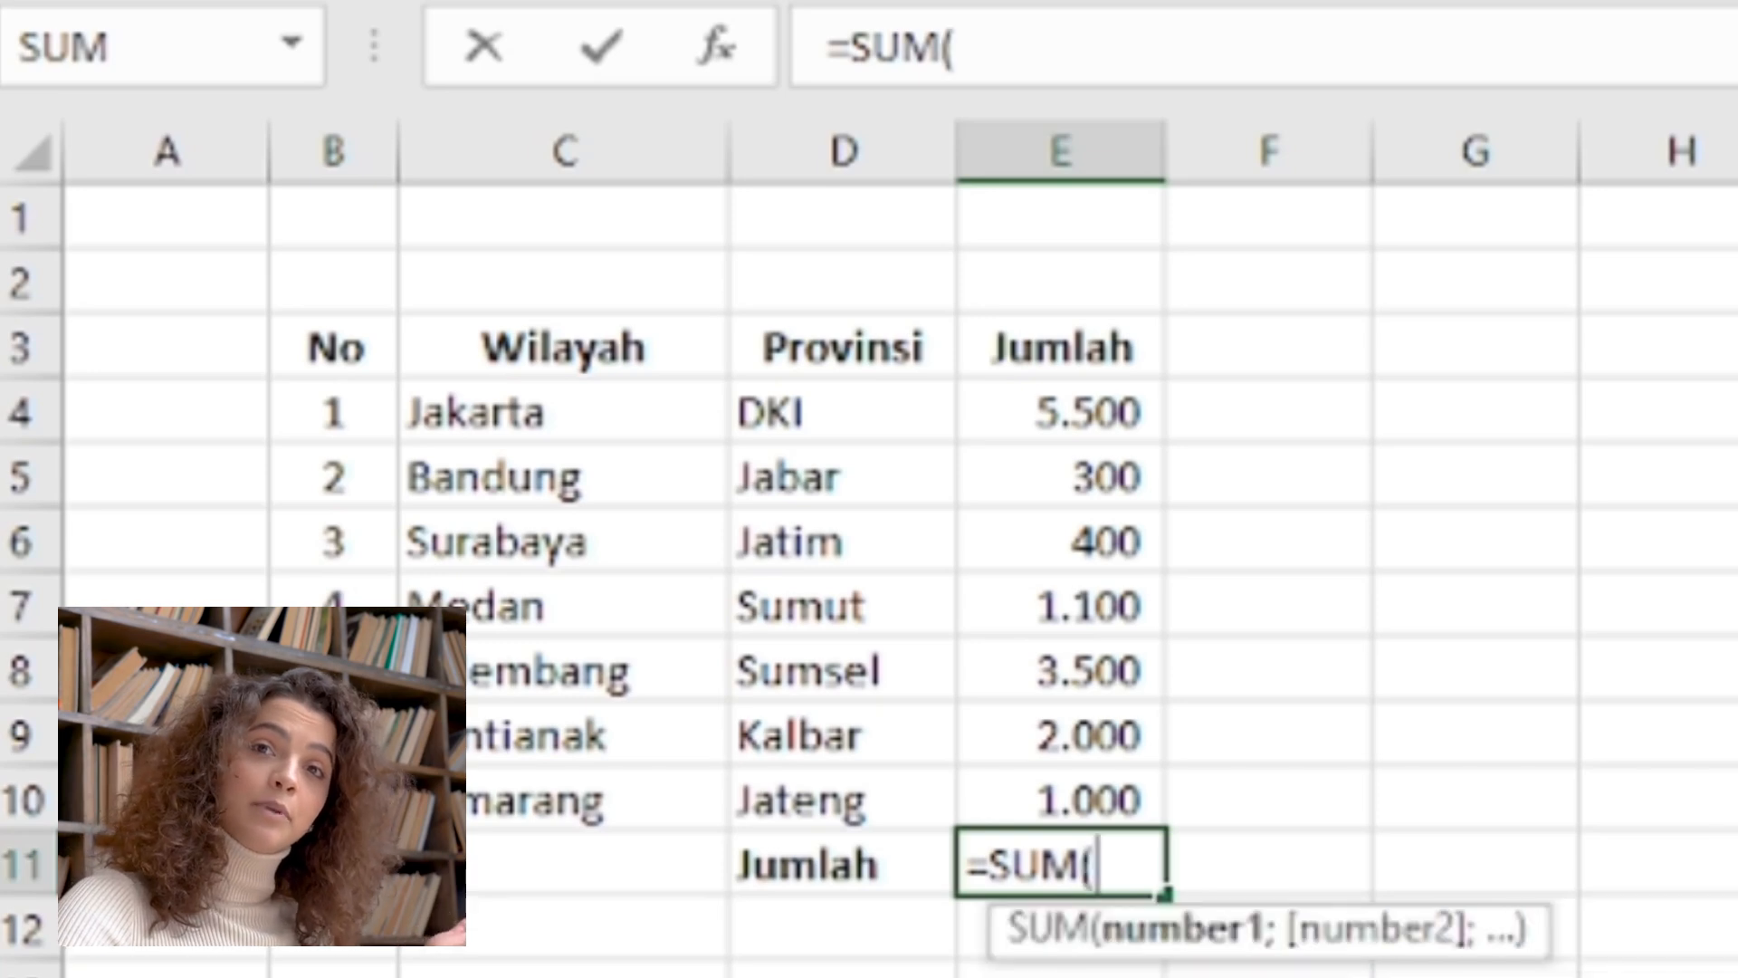
left_click(1122, 412)
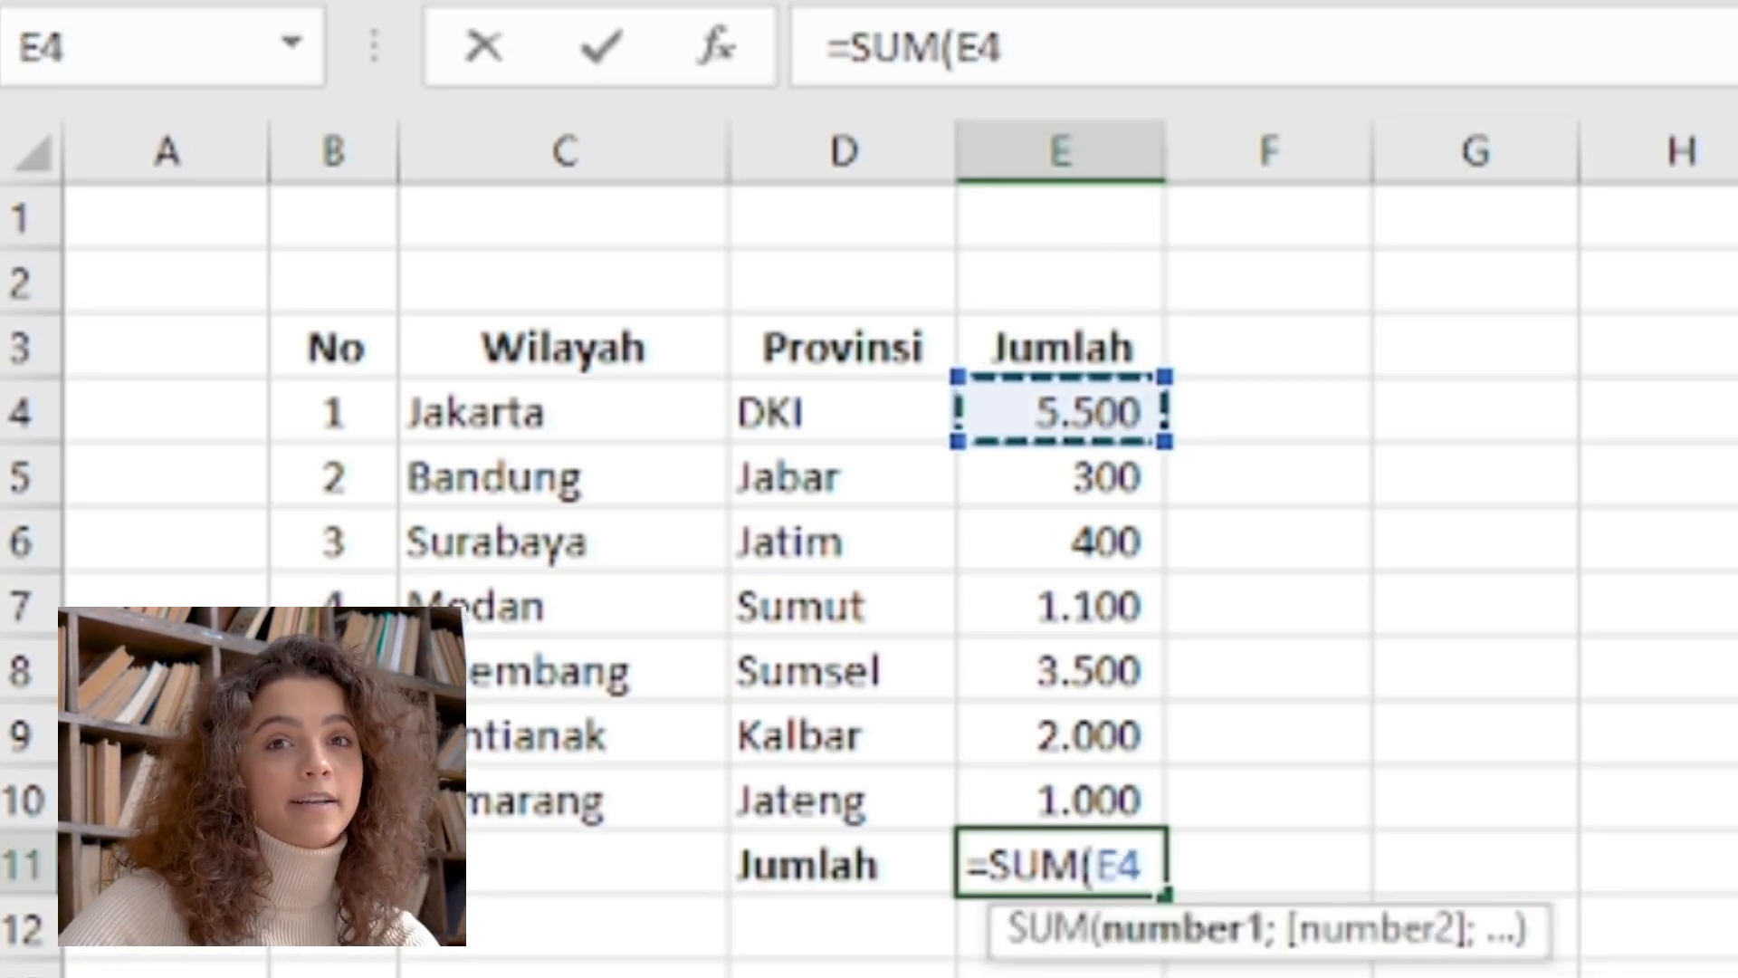
left_click_drag(1123, 412, 1123, 801)
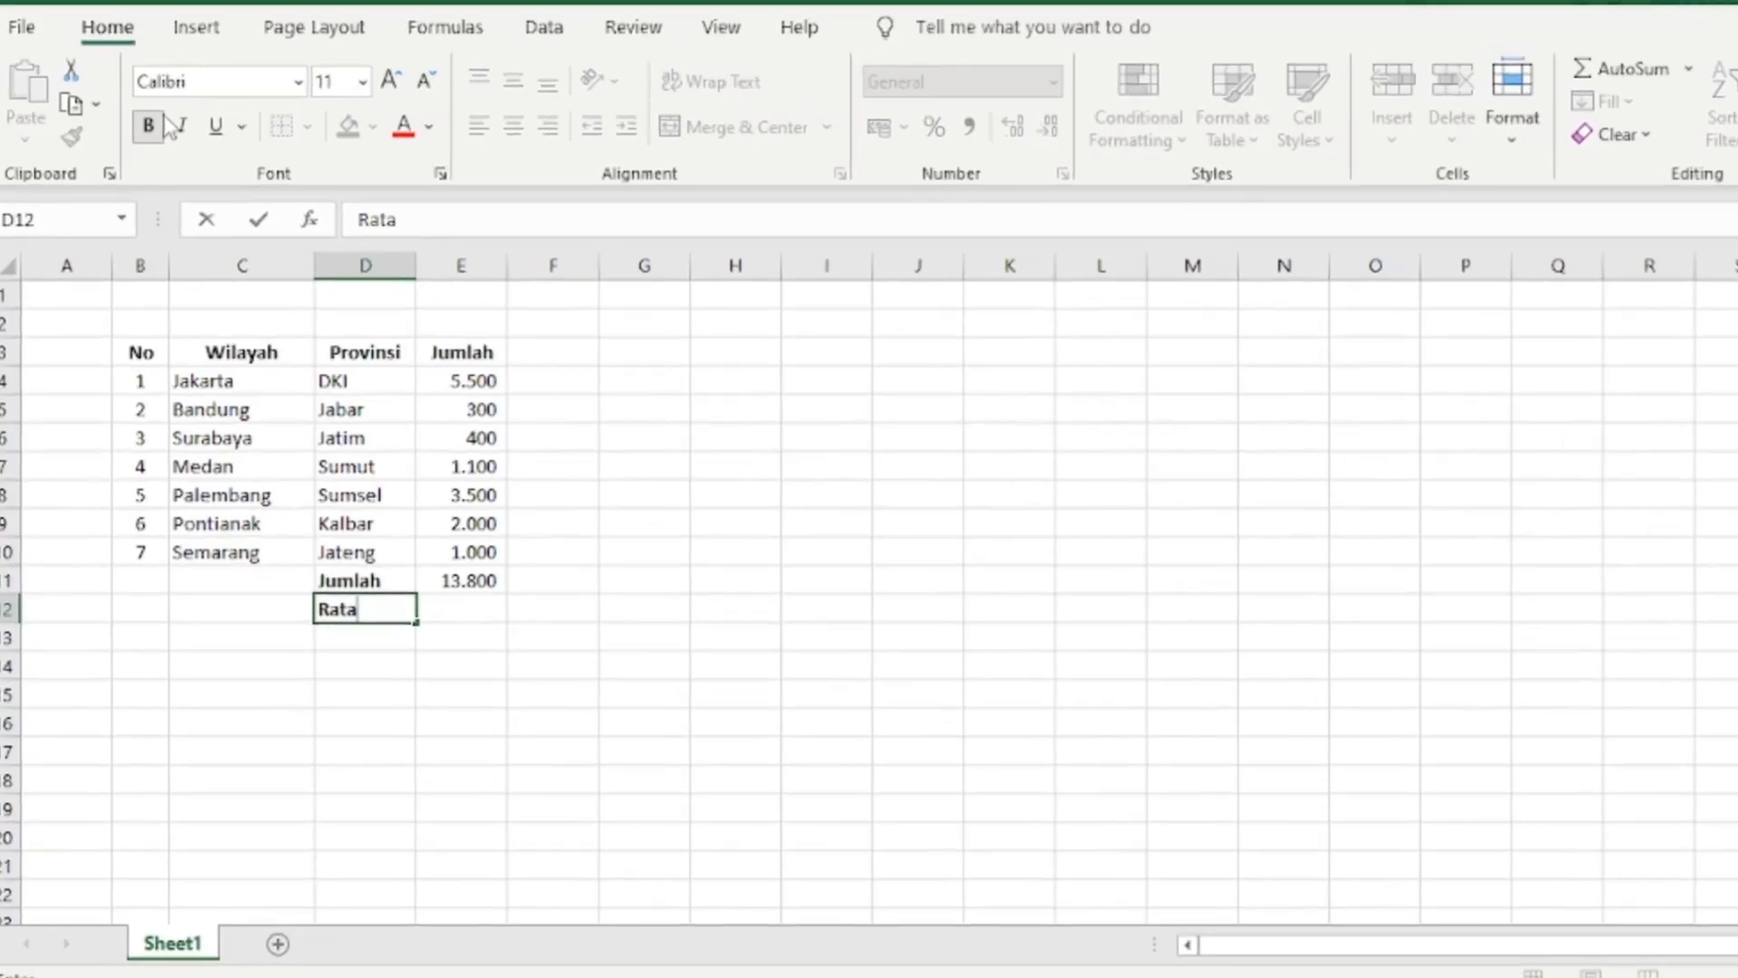
Enter the label Rata-Rata in cell D12, directly below the Jumlah total label
type("-R")
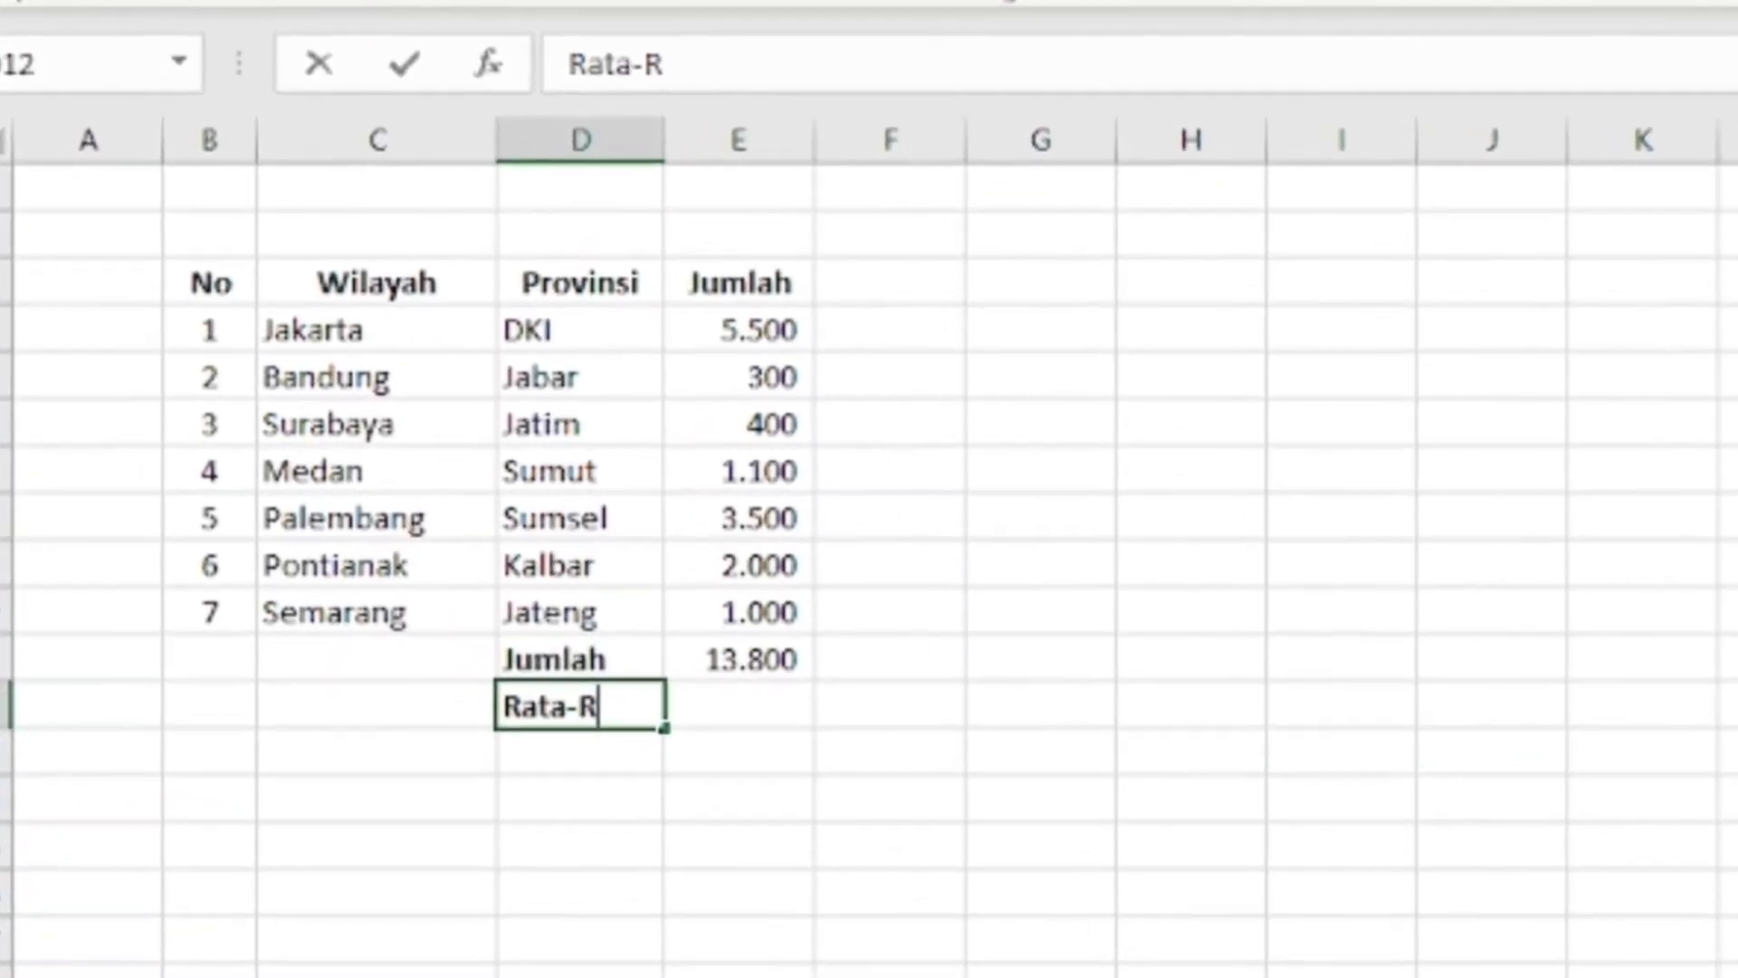
type("ata")
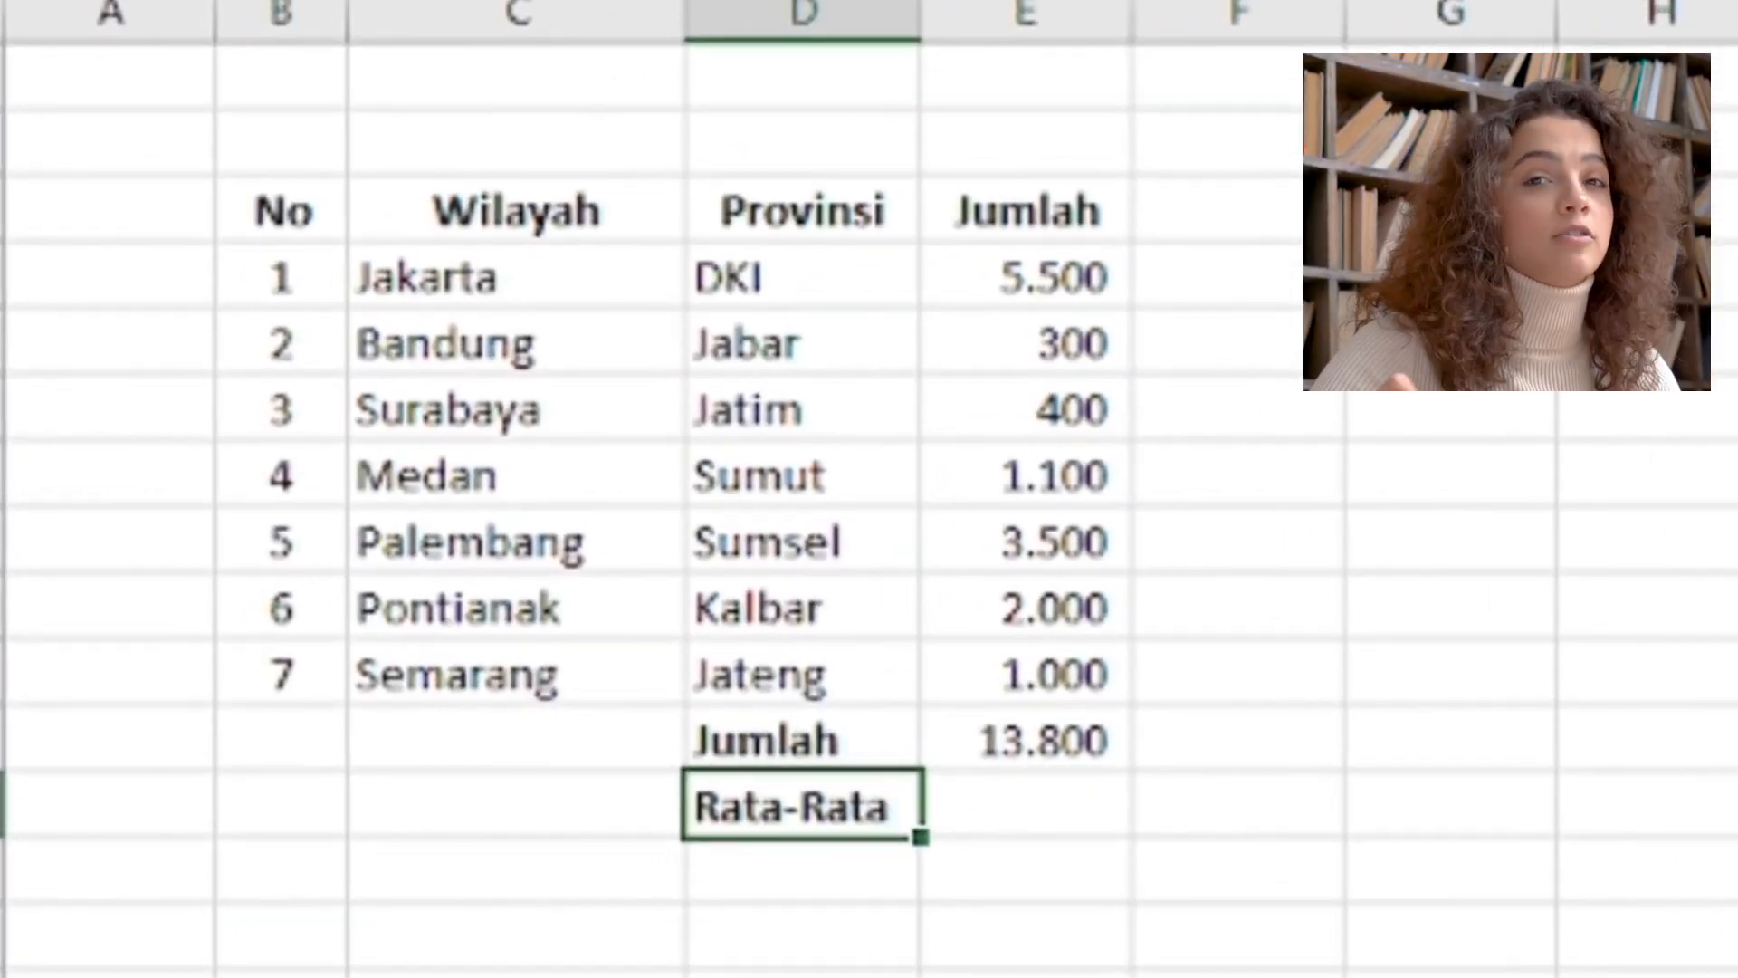
key("Return")
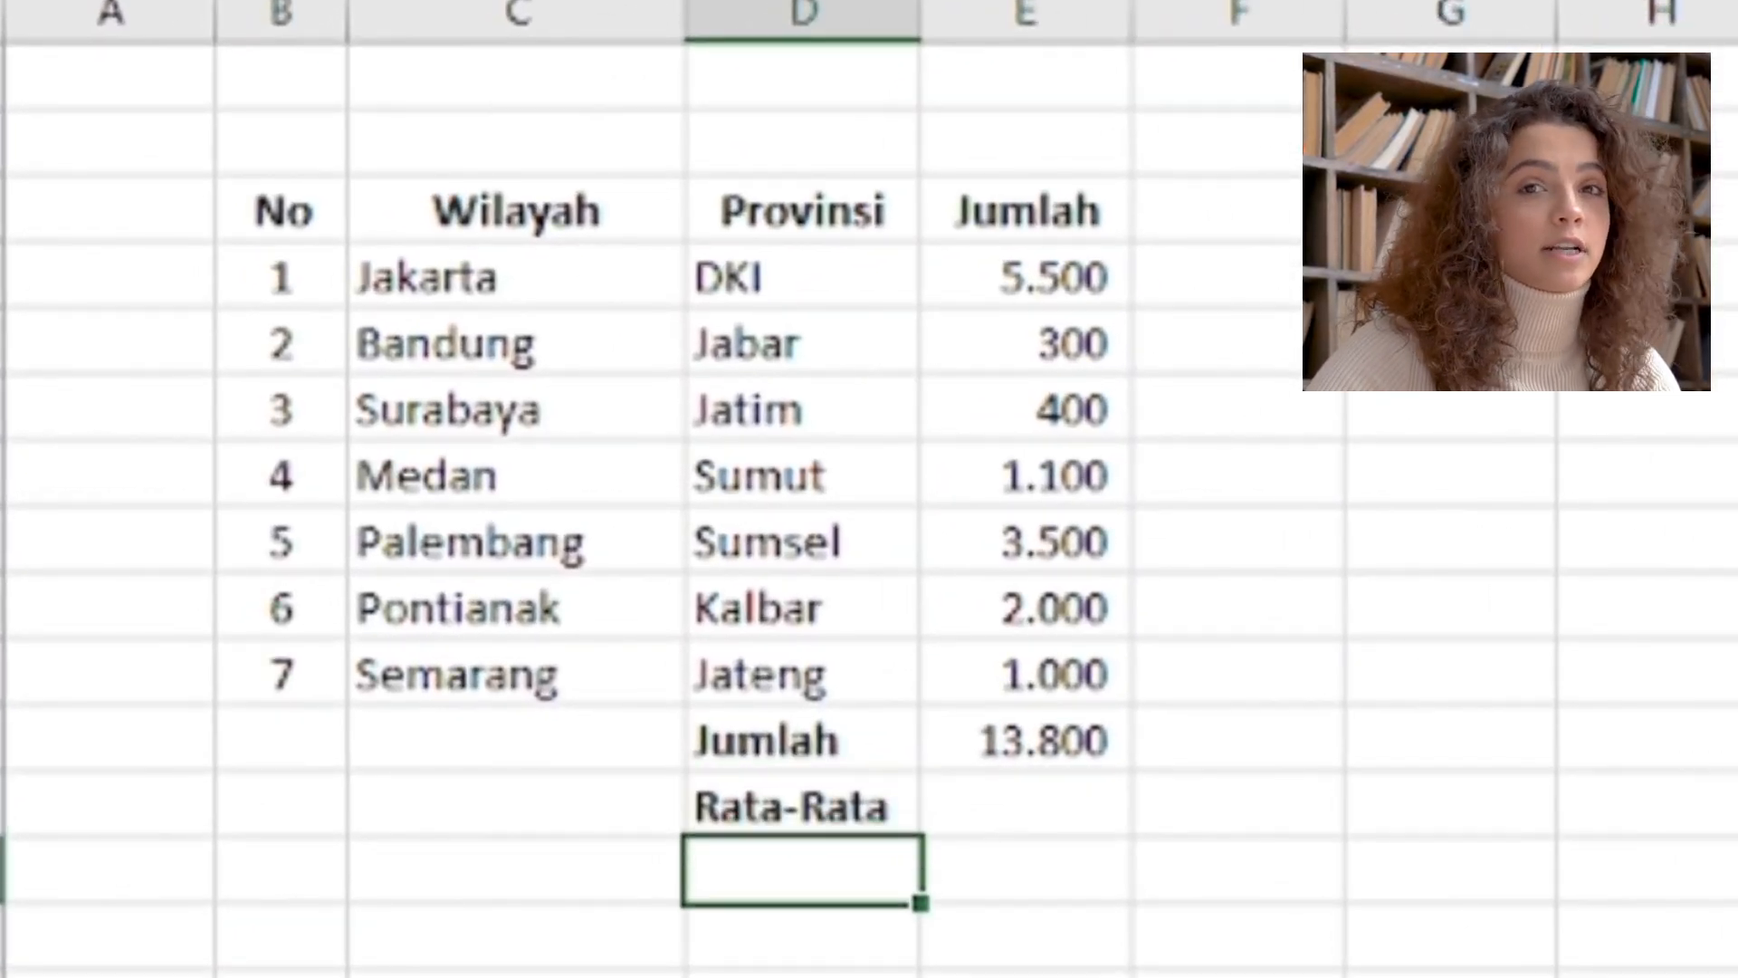
Calculate the average with =AVERAGE(E4:E10) in cell E12 beside Rata-Rata and apply comma style to the result
left_click(1057, 808)
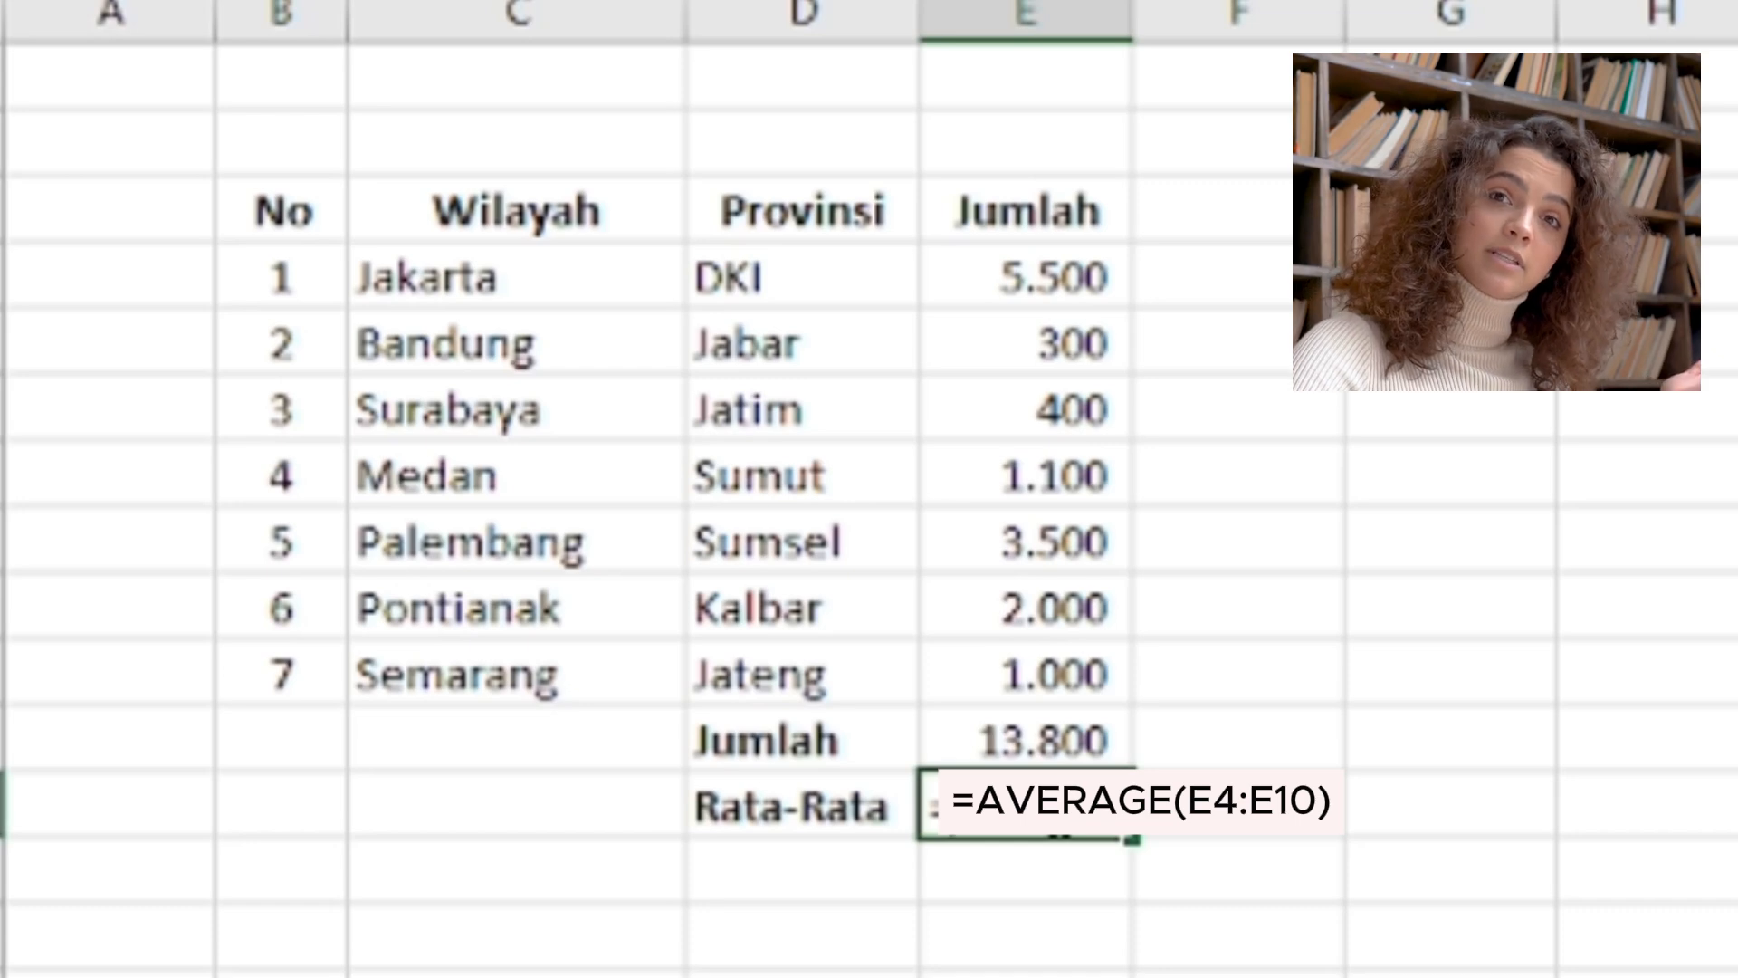
type("avg")
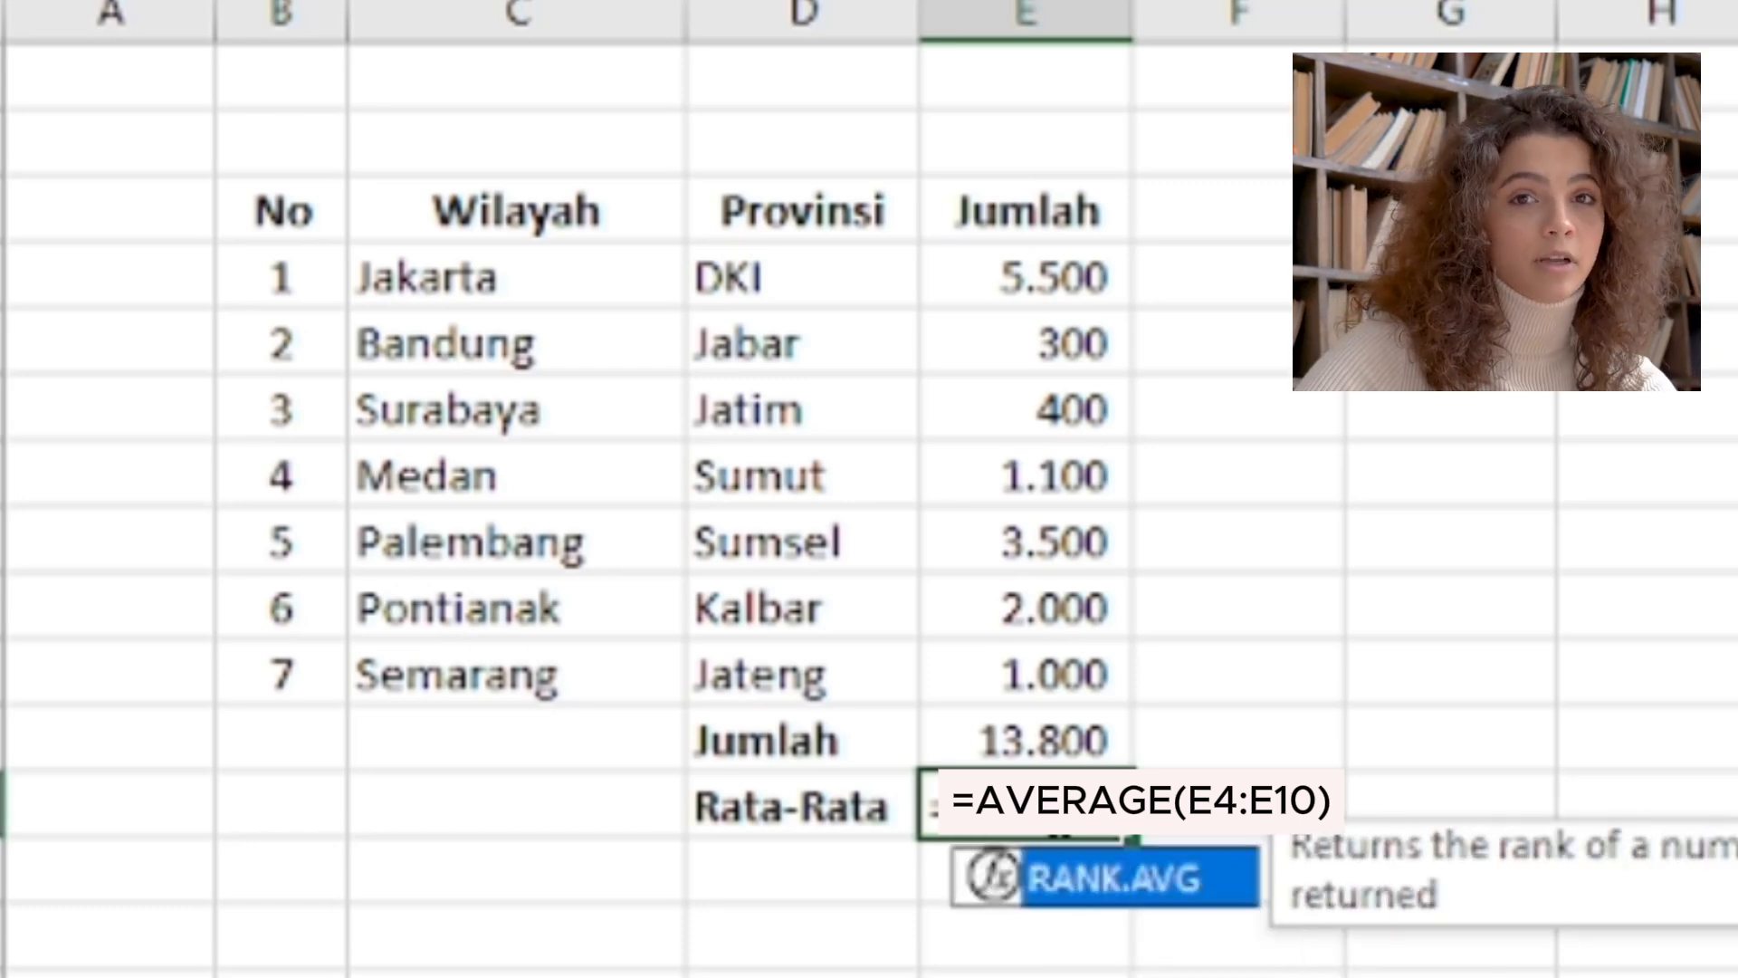
type("(")
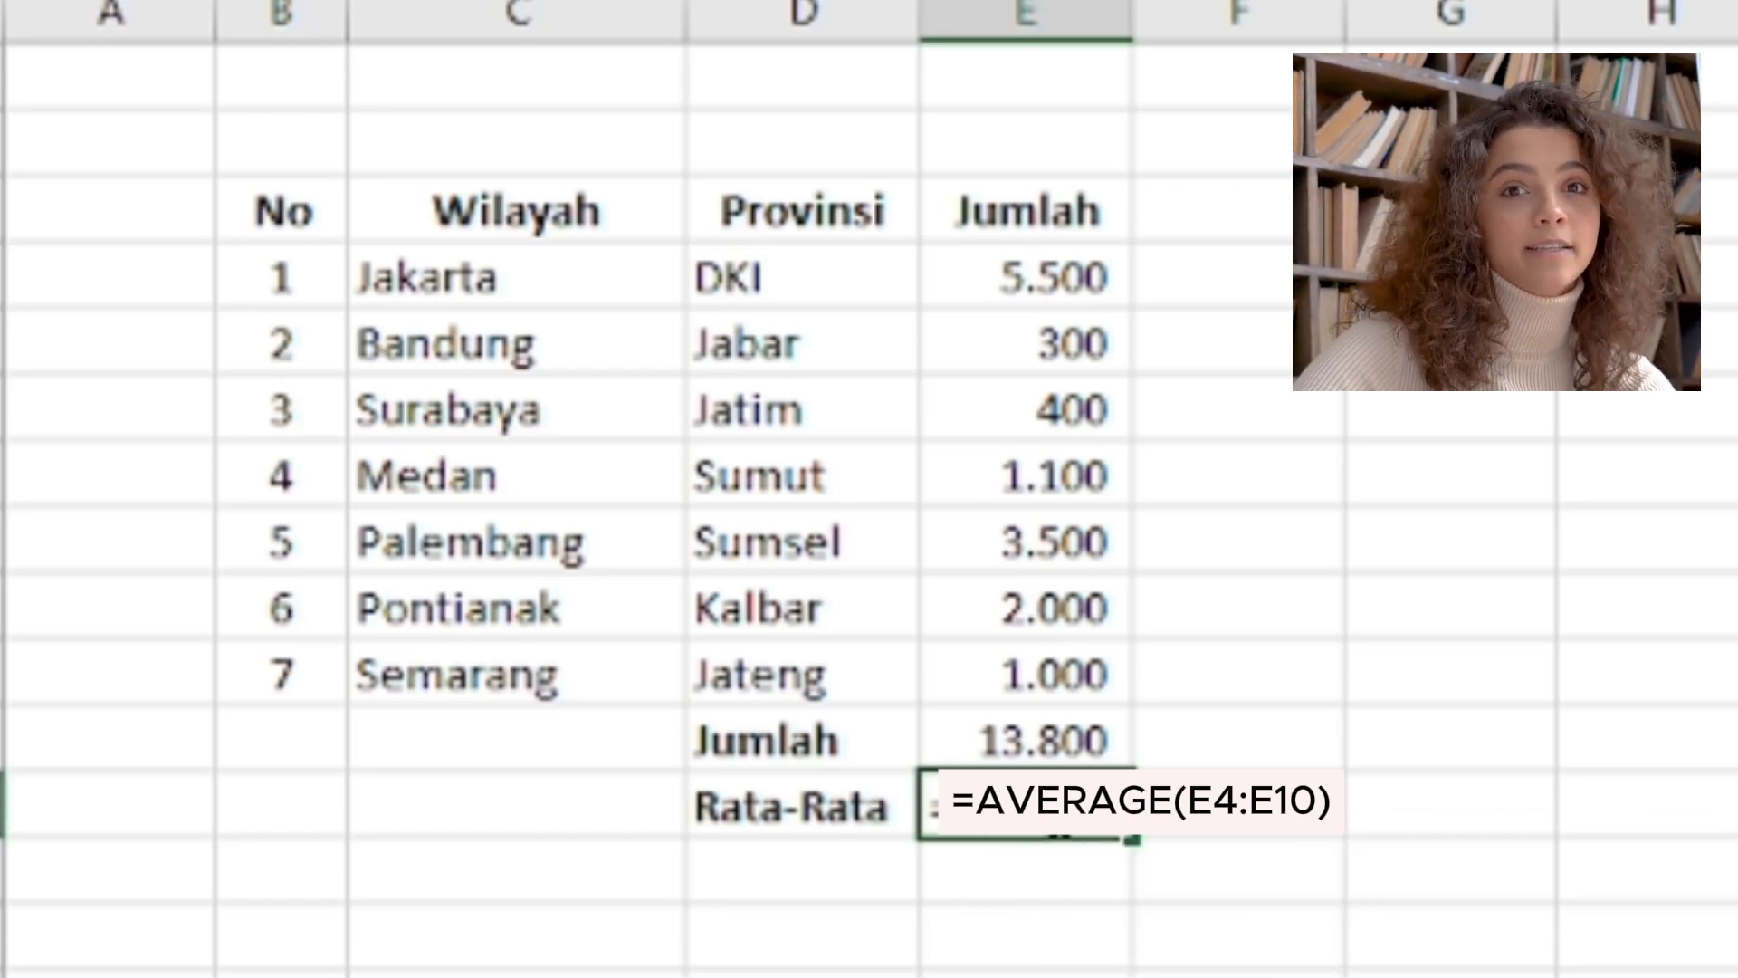
left_click(1027, 267)
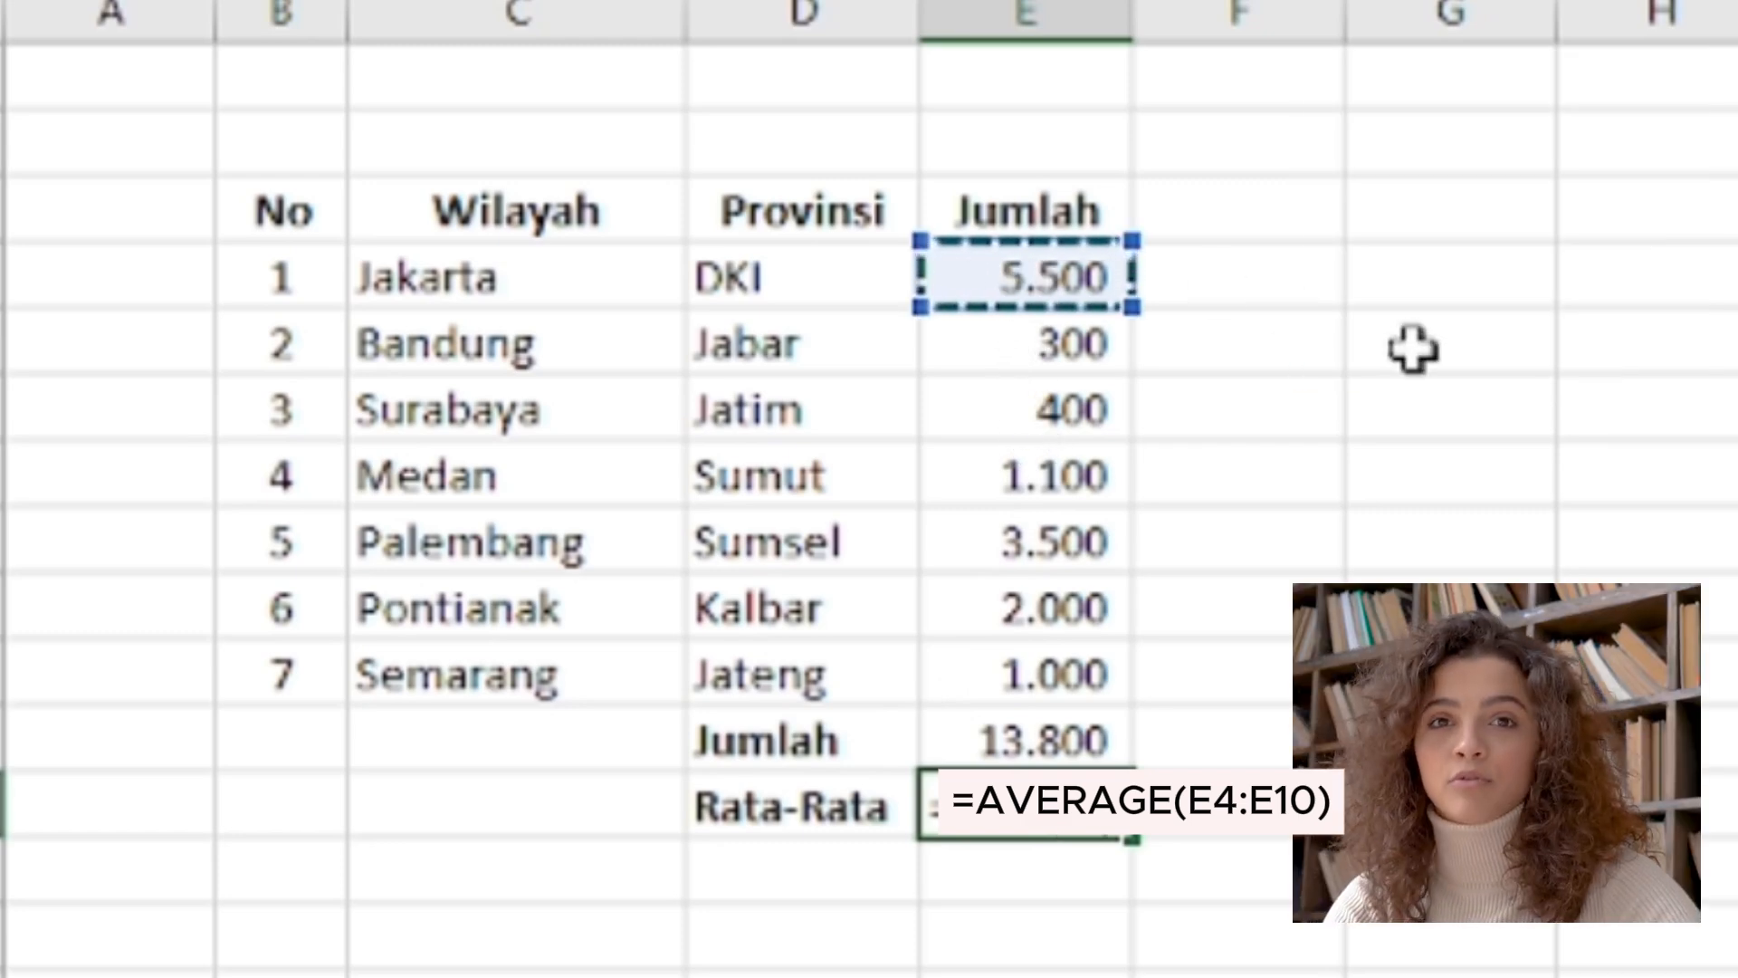
left_click_drag(1028, 267, 1041, 679)
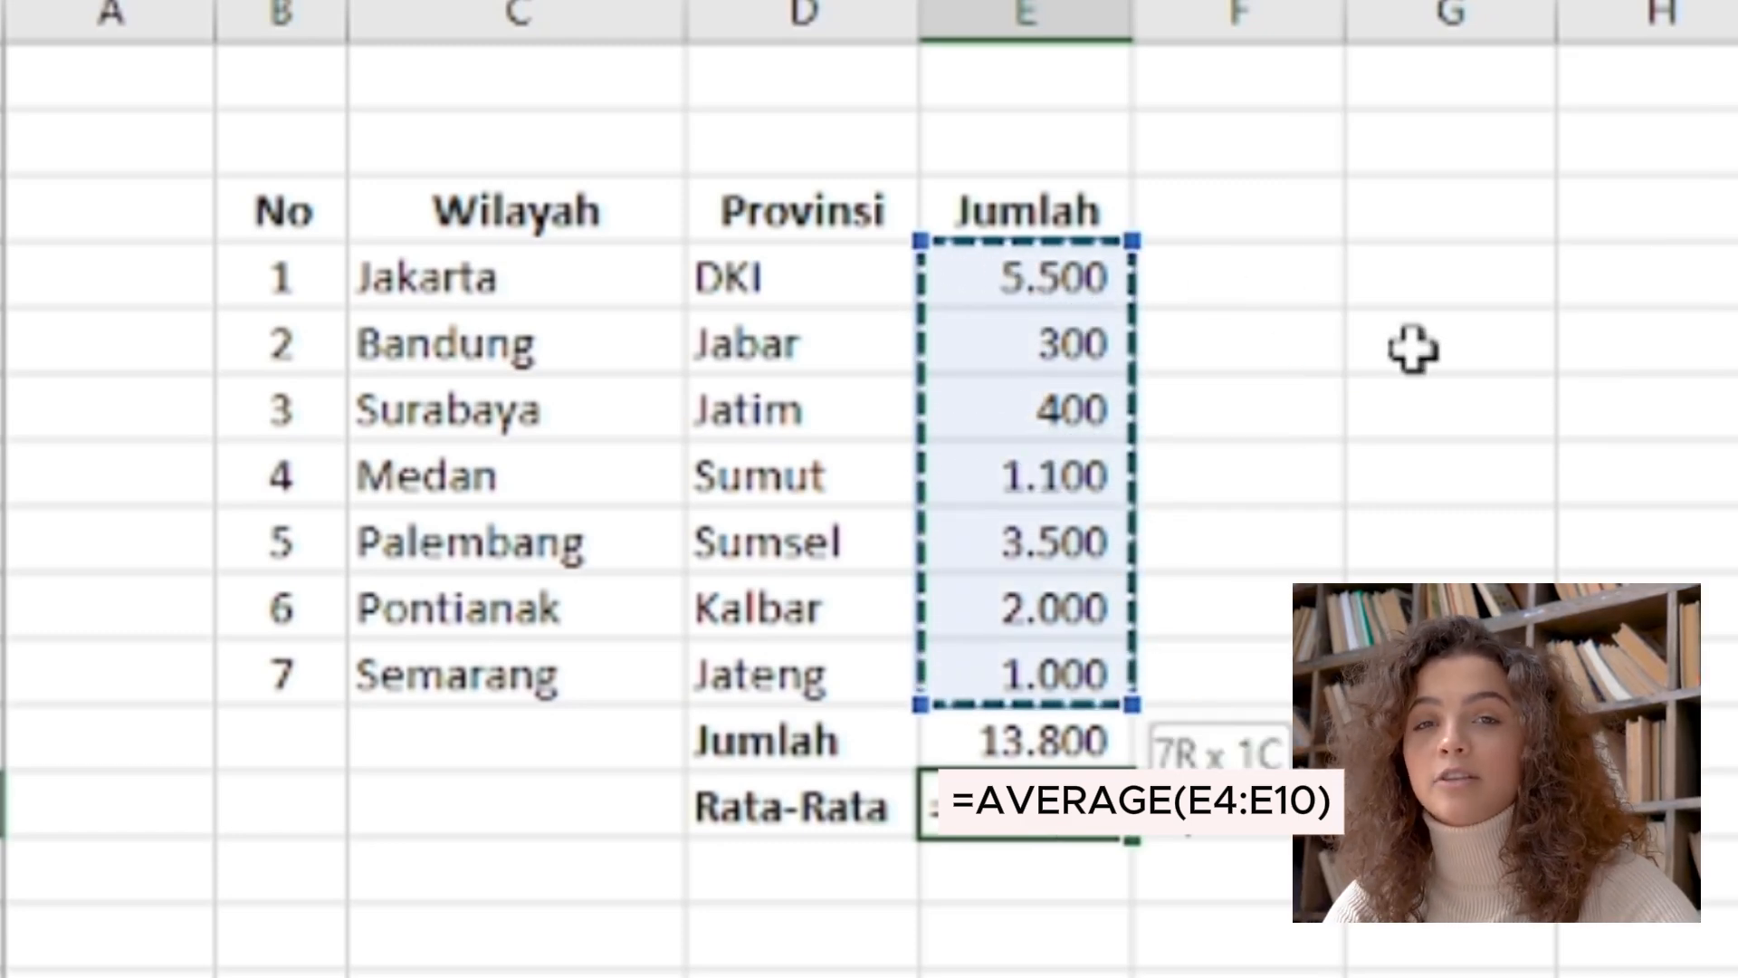
type(")")
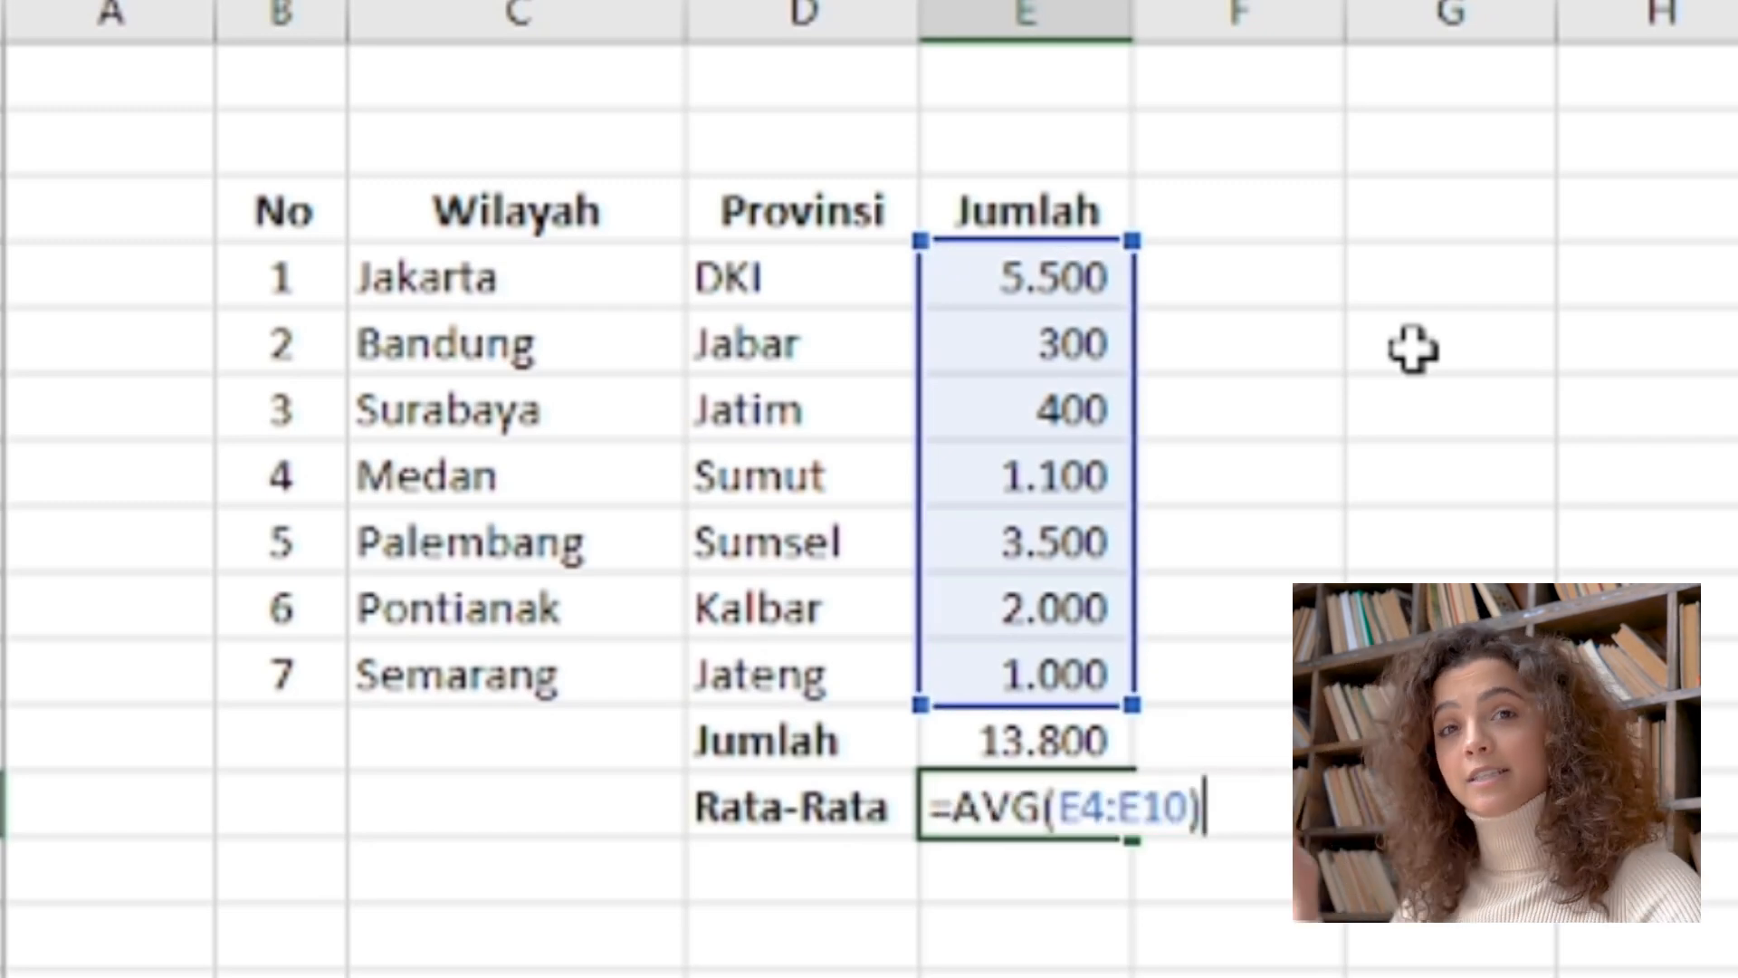
key("Return")
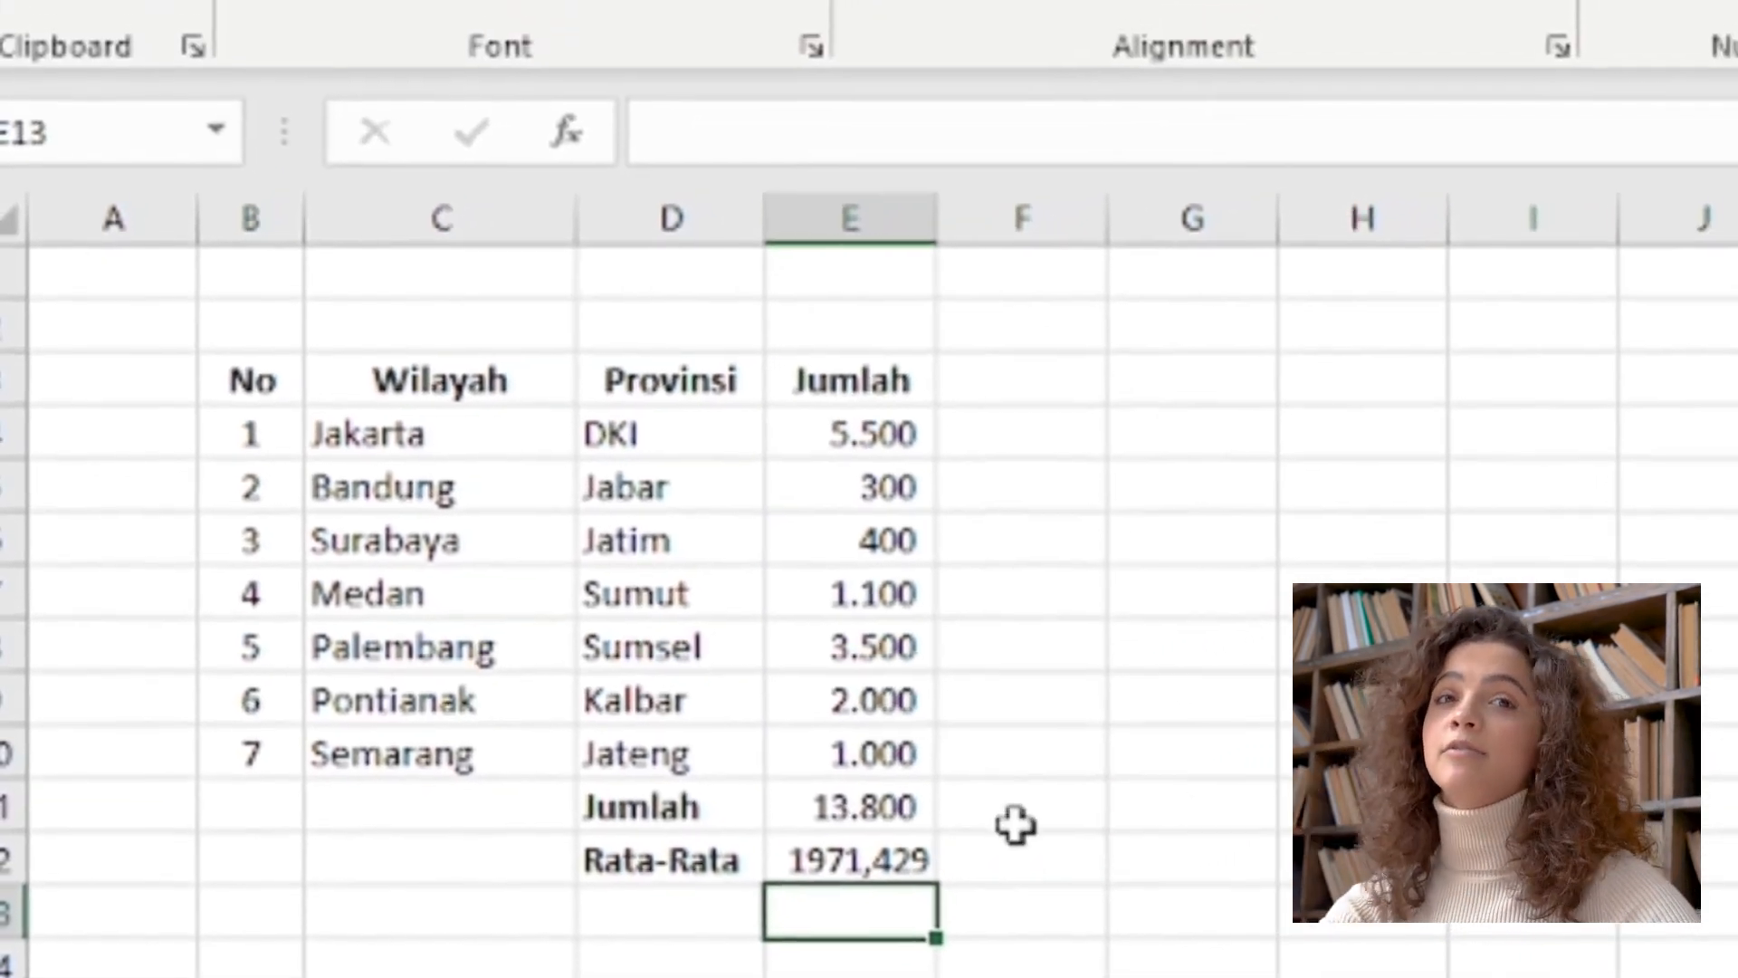
left_click(864, 860)
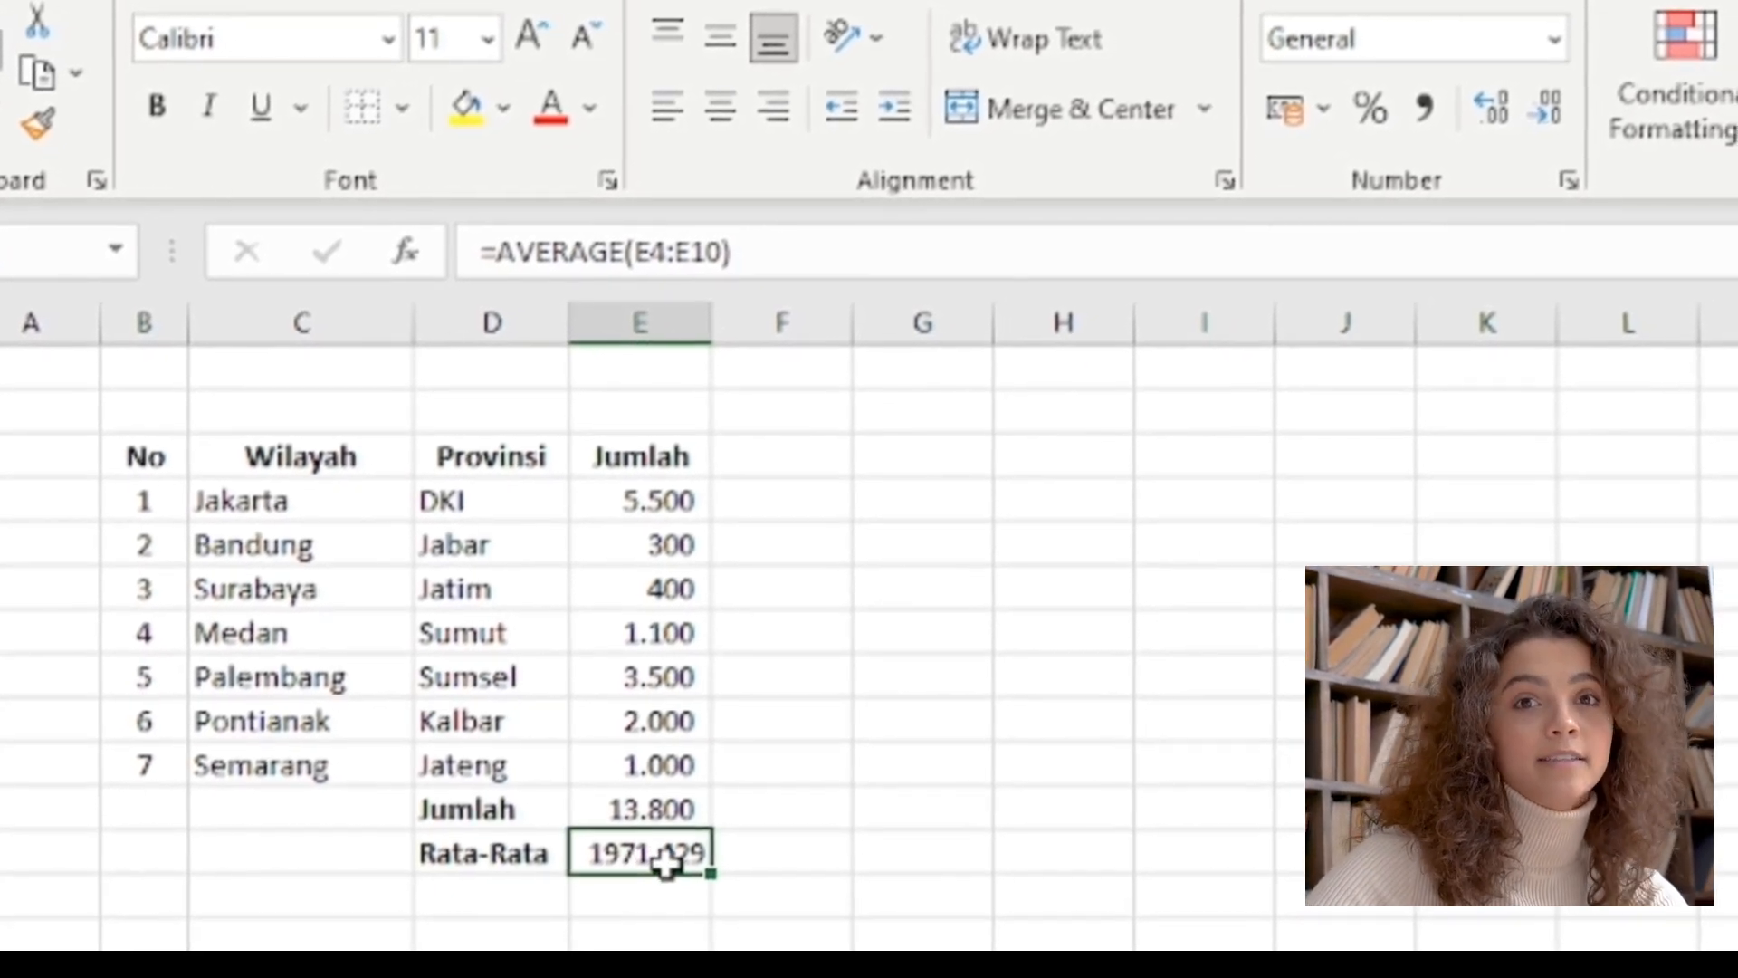
left_click(1419, 106)
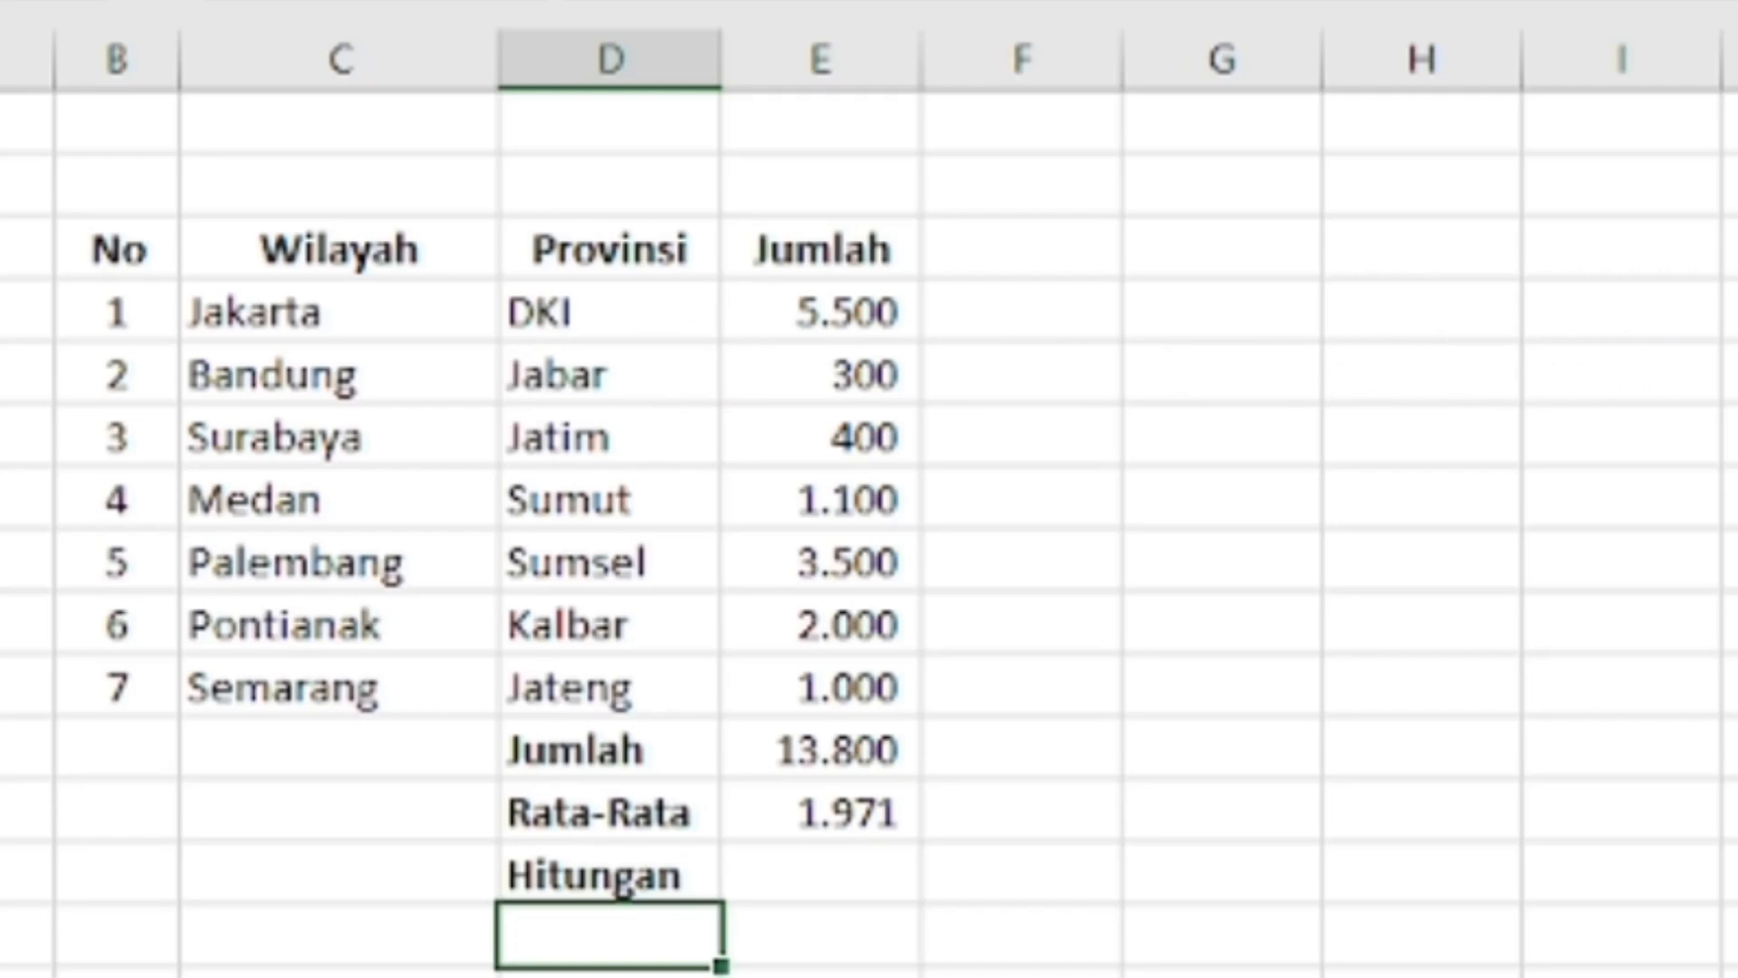
Enter the formula =COUNT(E4:E10) in cell E13, beside the Hitungan label
key("Up")
key("Right")
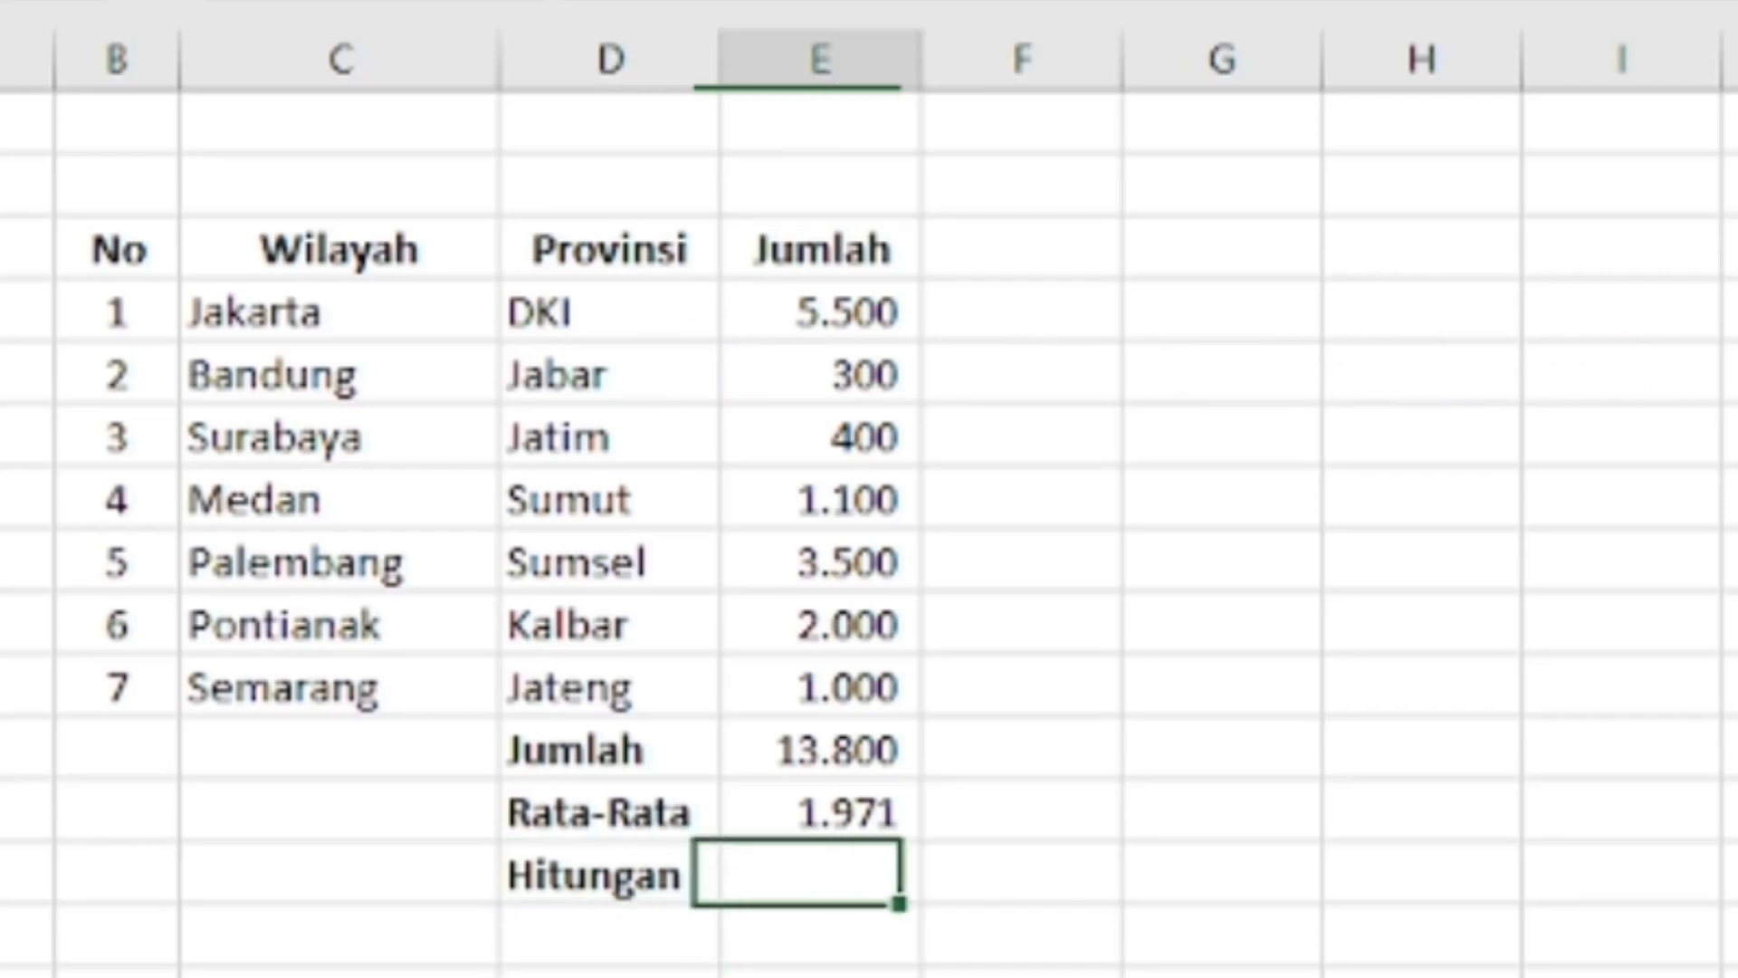
type("=")
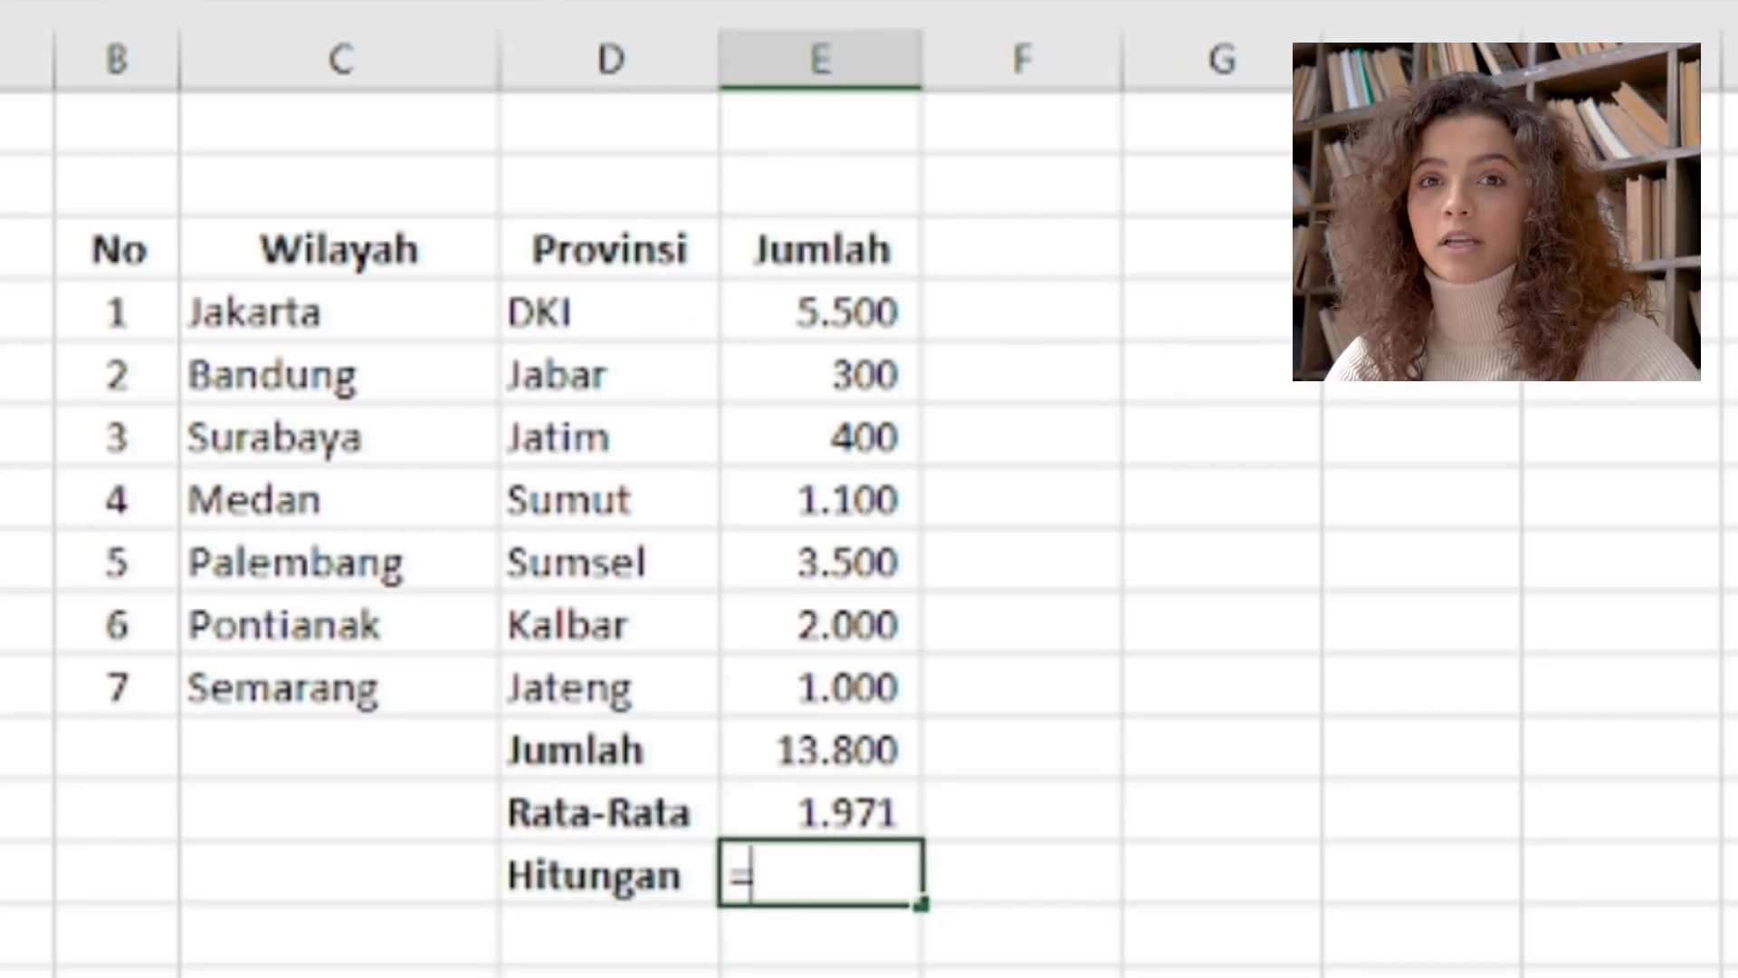
type("COUNT")
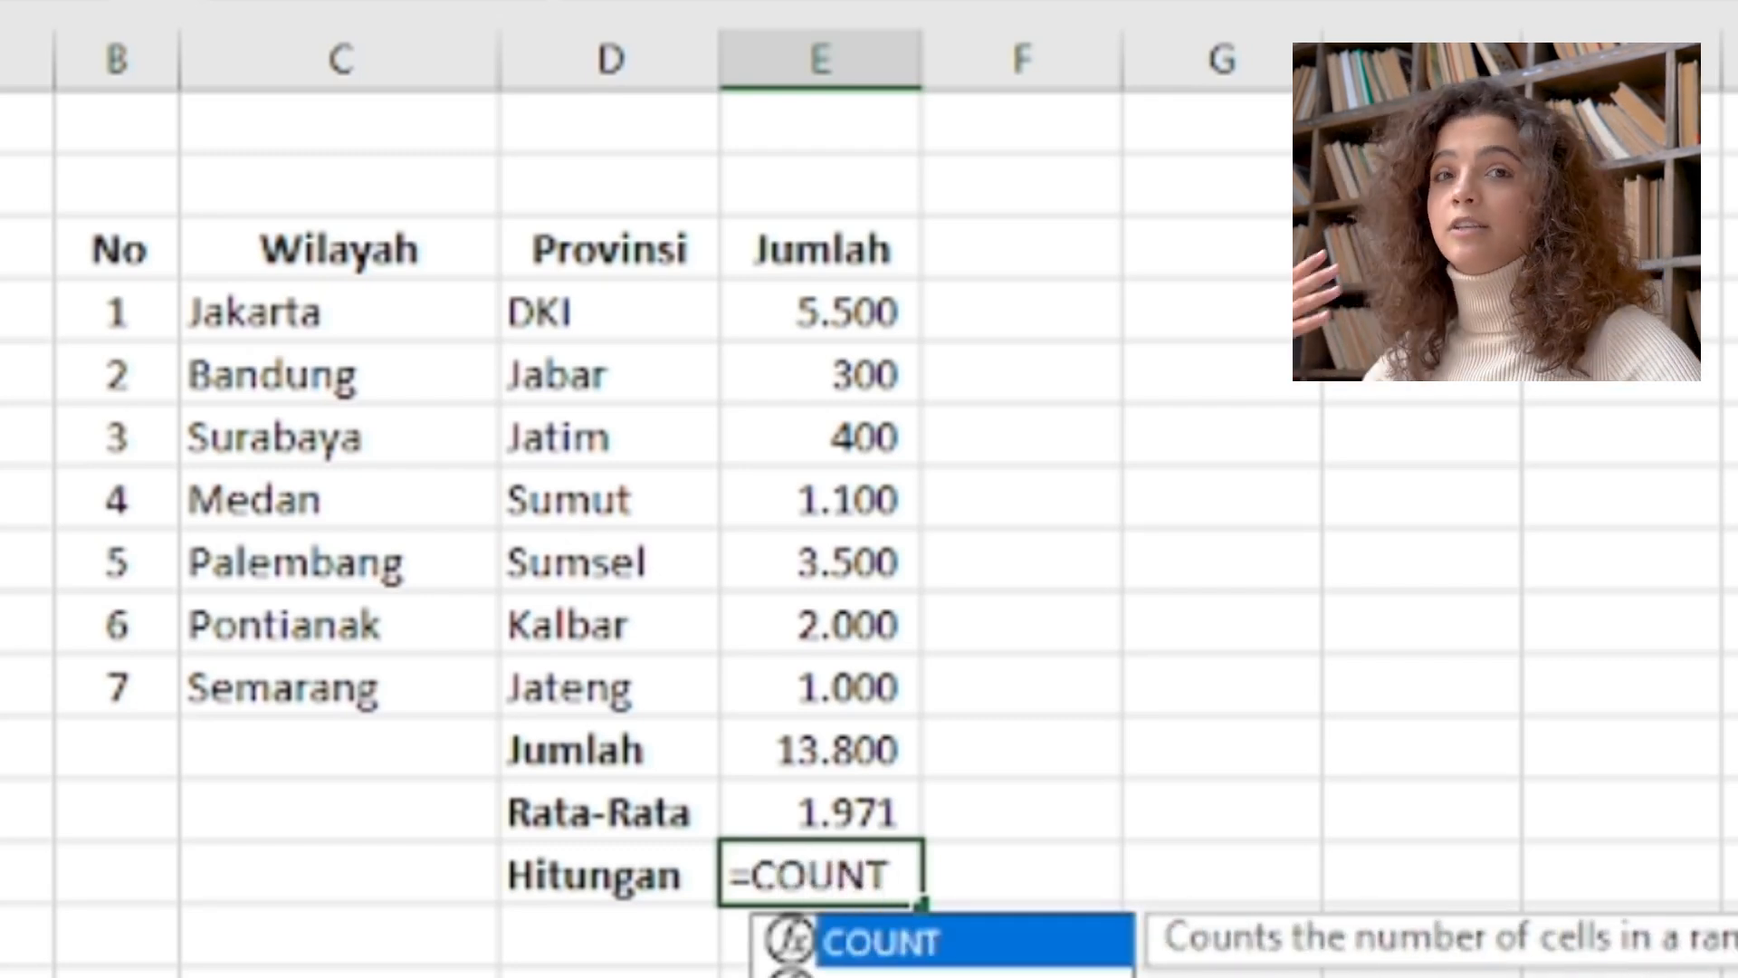
type("(")
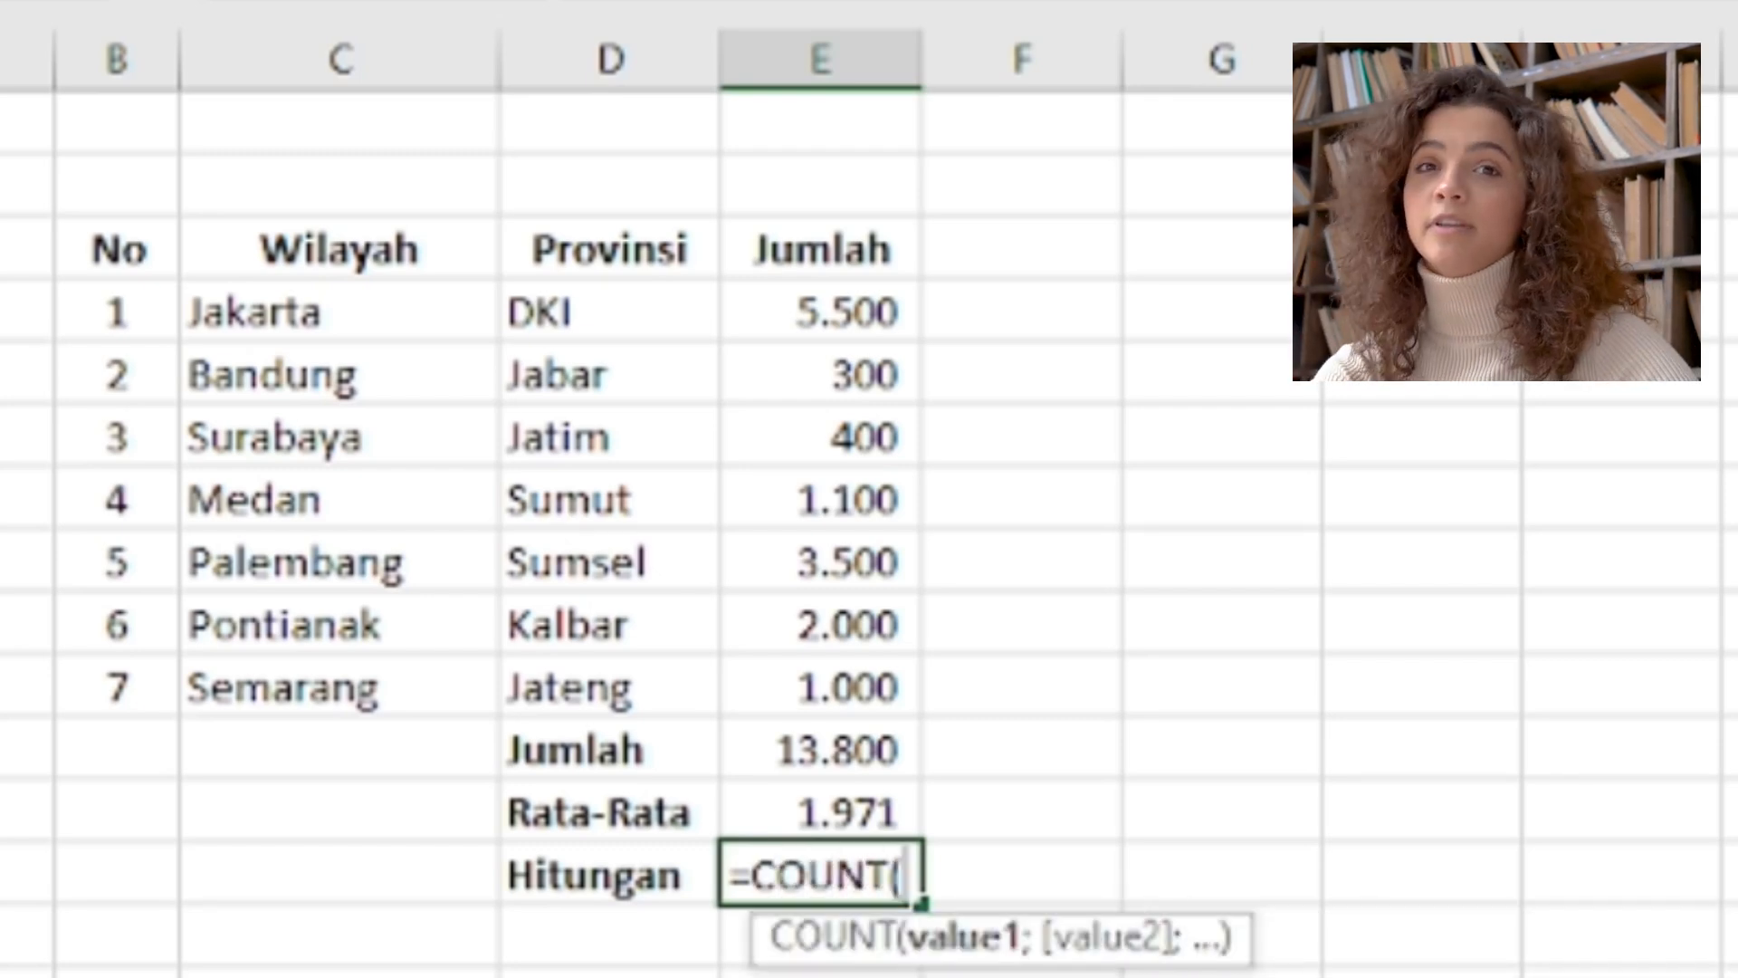
left_click(814, 310)
key("shift+Down")
key("shift+Down")
key("shift+Down")
key("shift+Down")
key("shift+Down")
key("shift+Down")
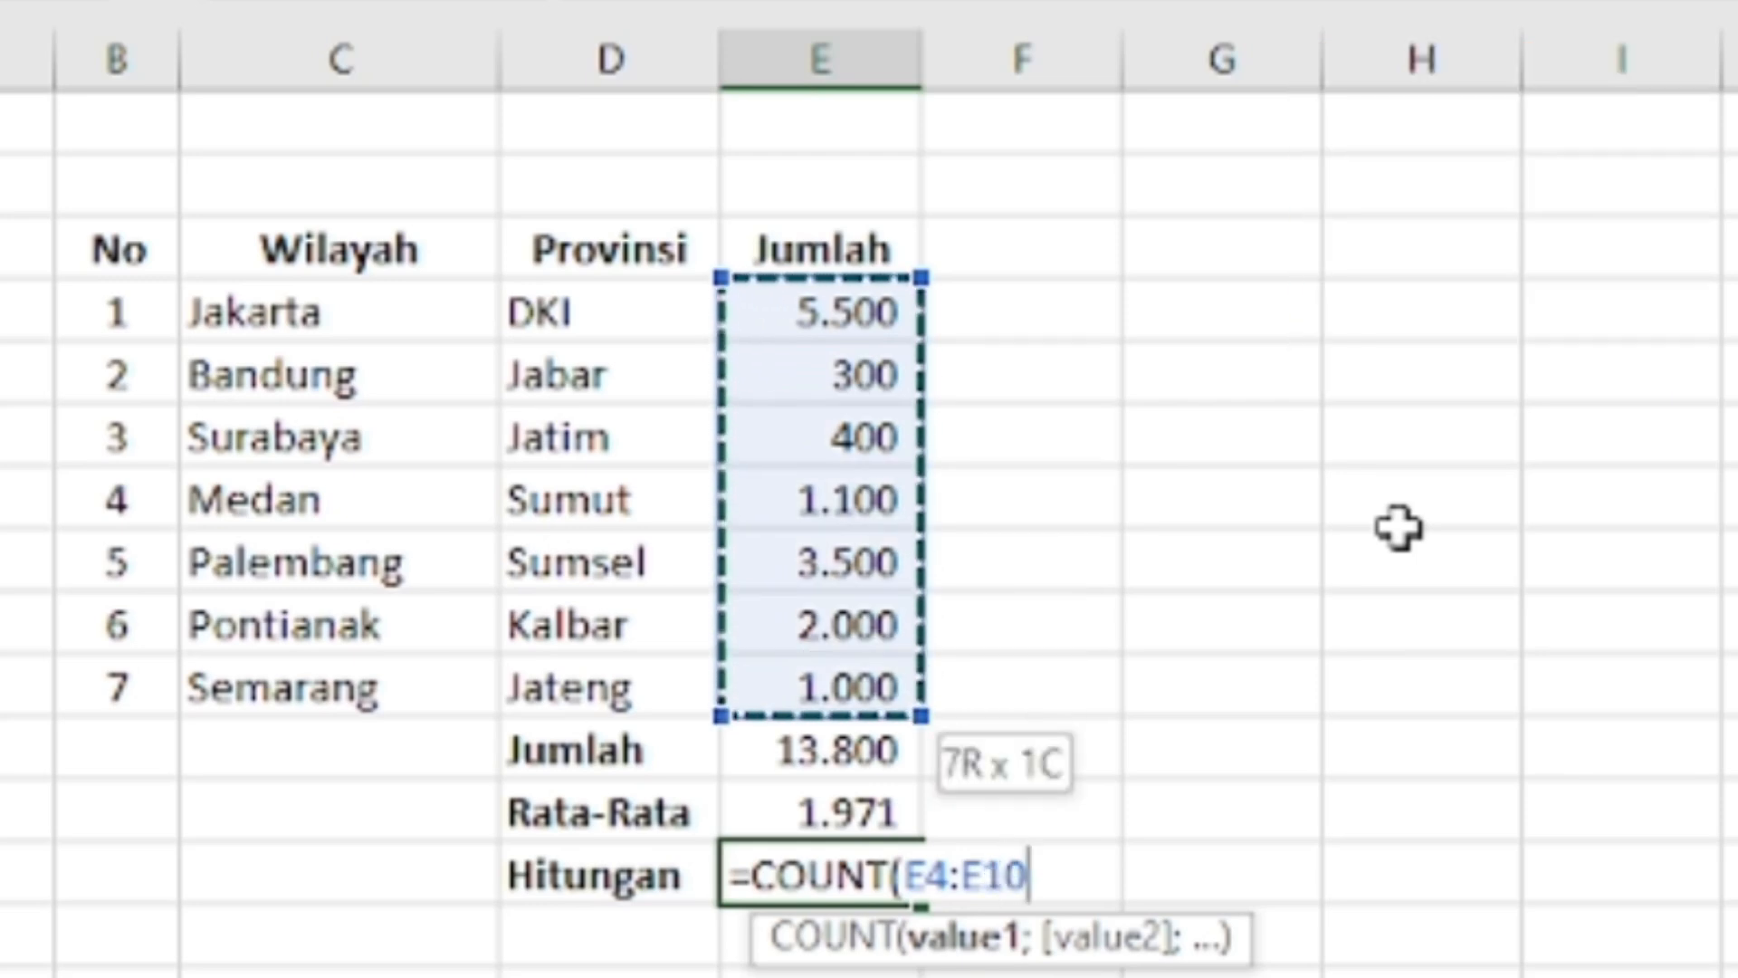
type(")")
key("Return")
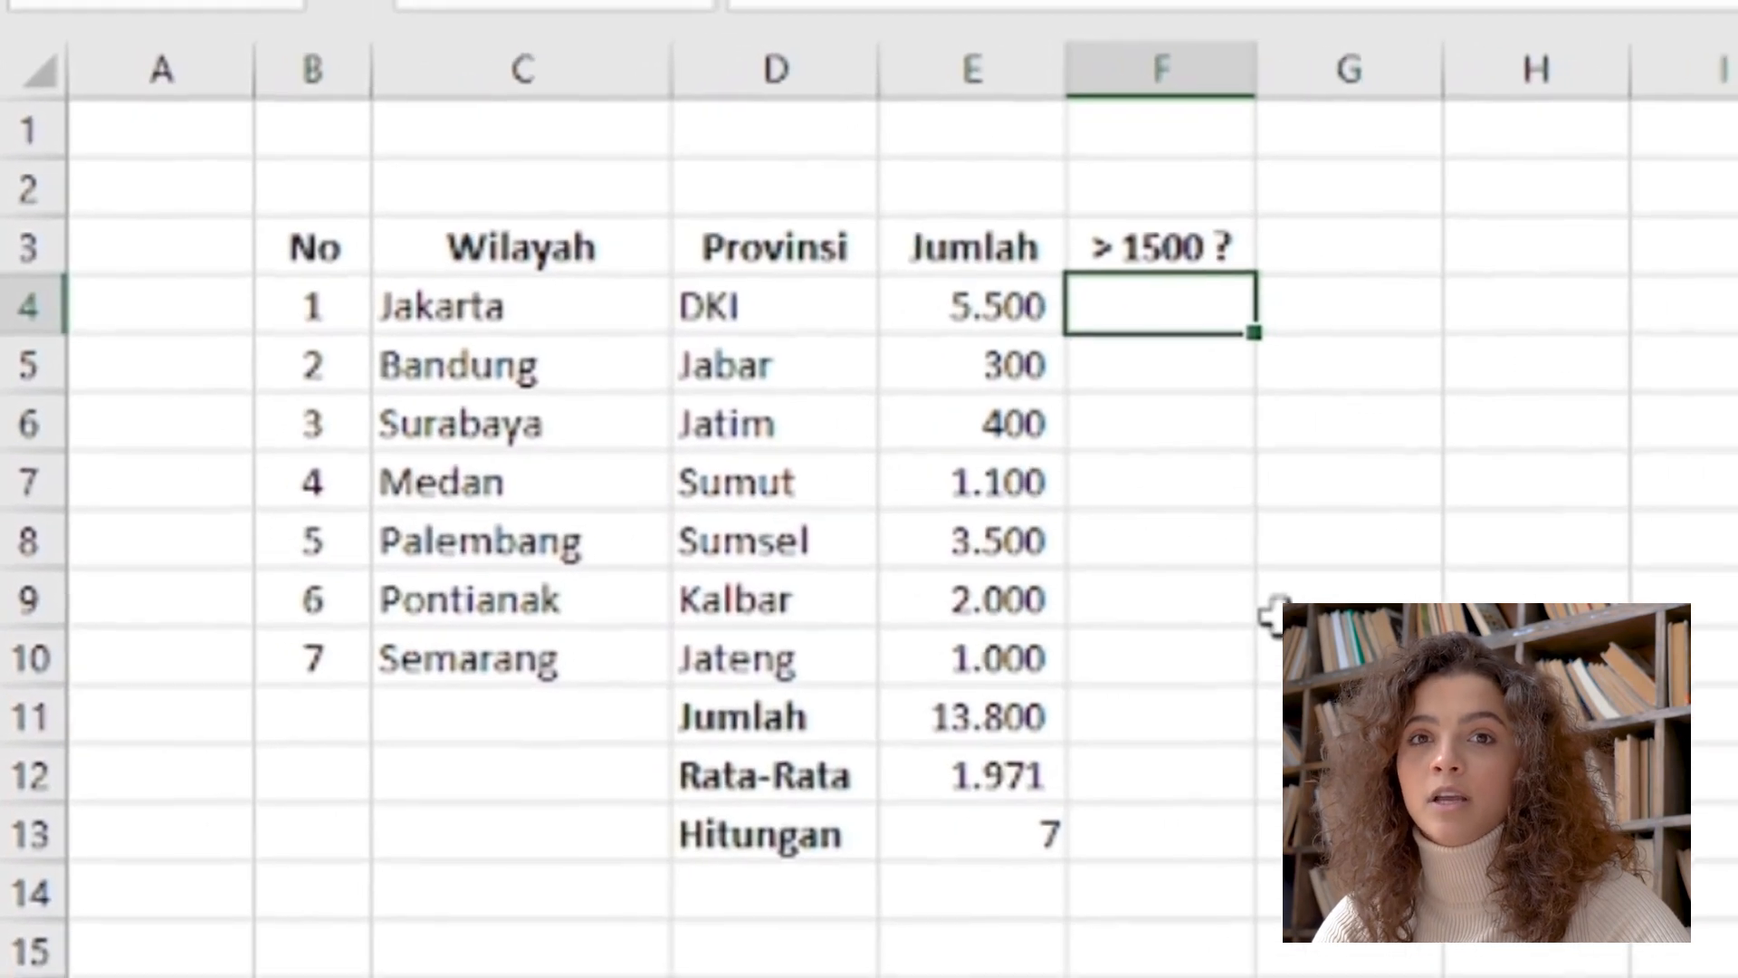
Enter =IF(E4>1500;"Benar";"Salah") in cell F4 under the > 1500 ? heading
type("=")
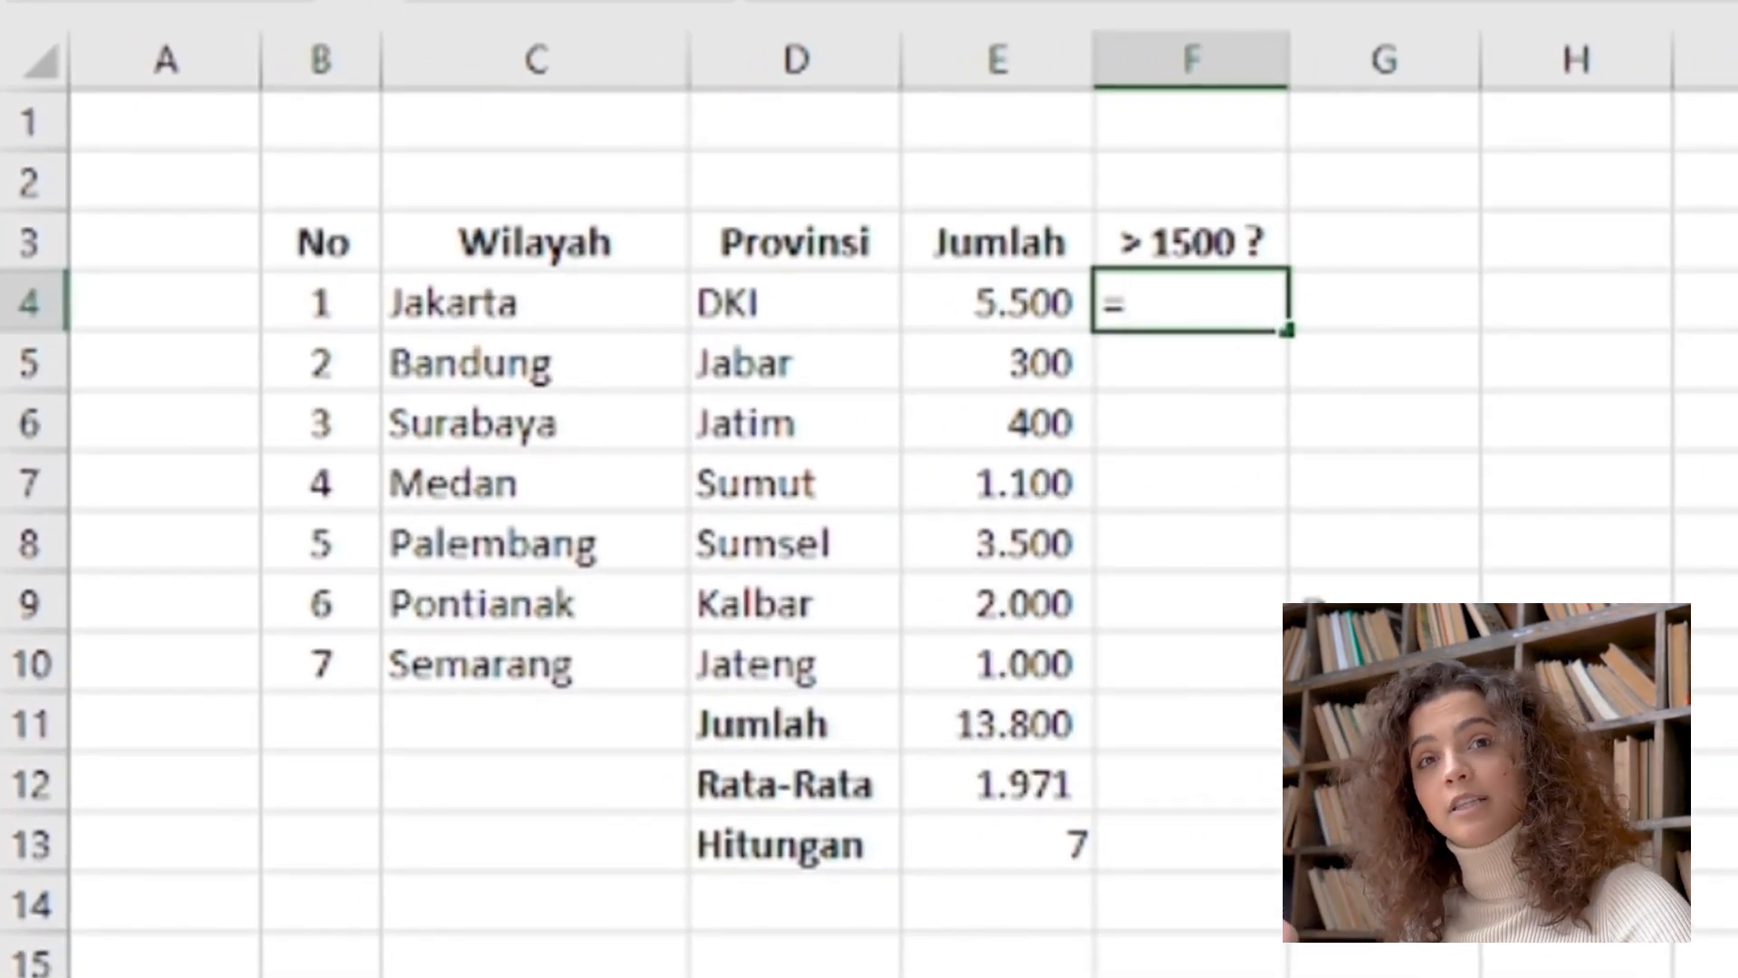
type("if")
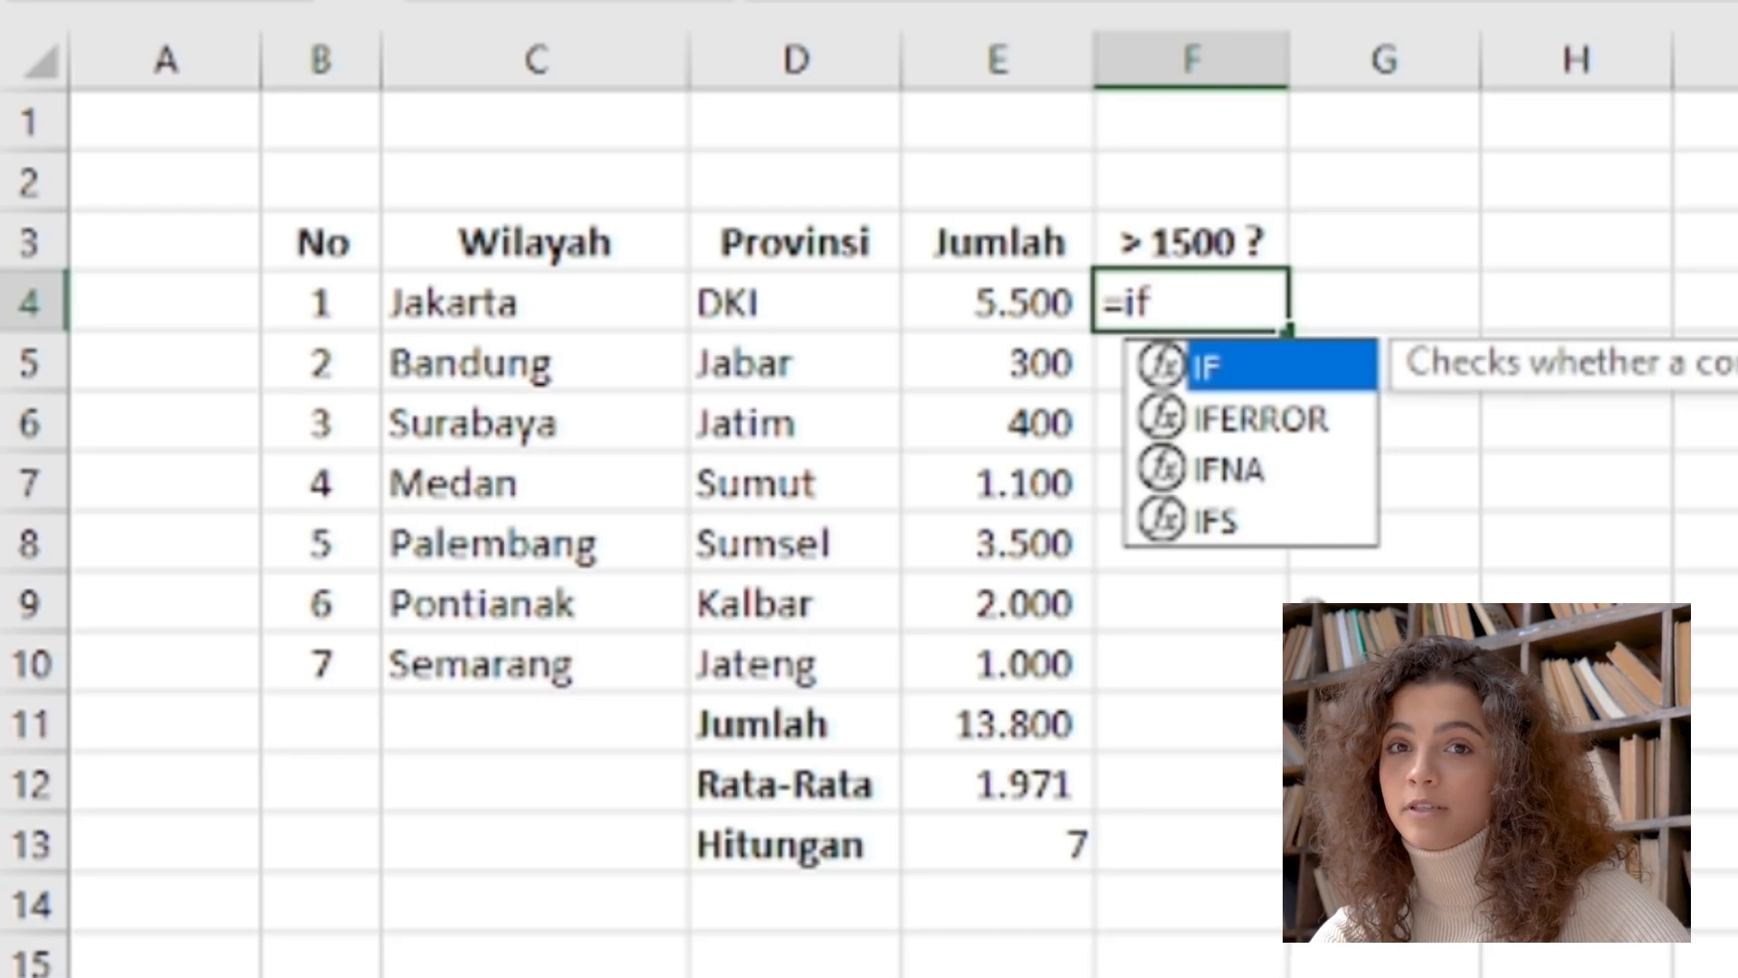
type("(")
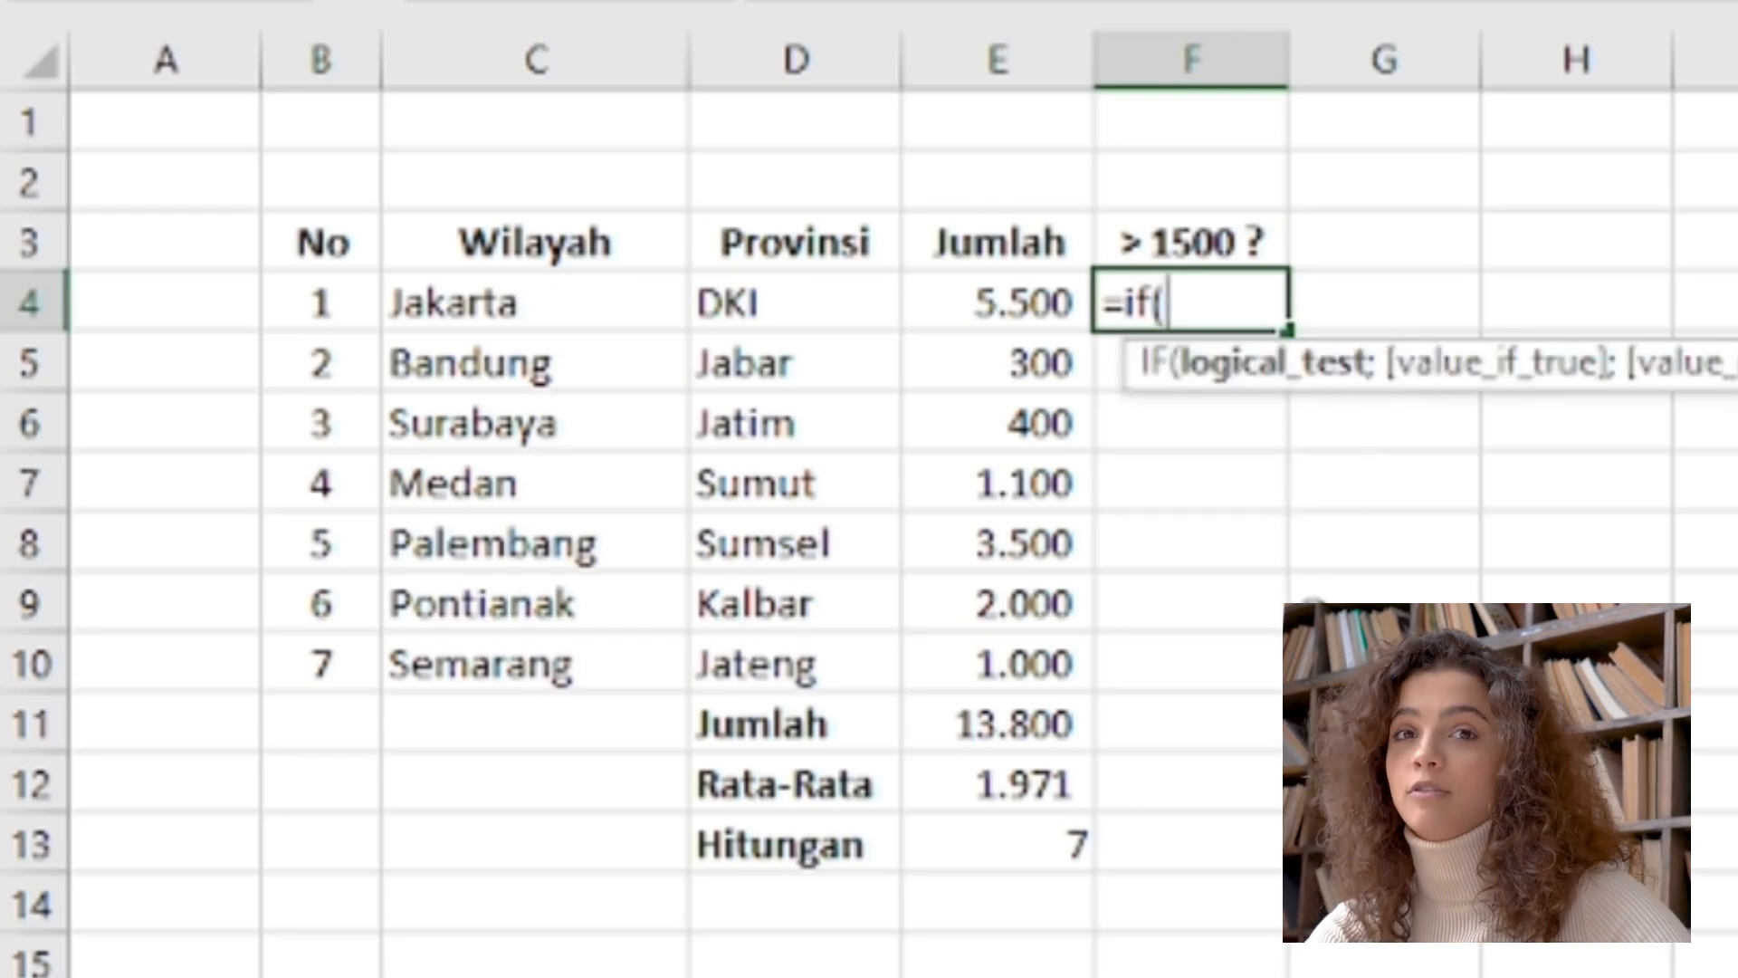
left_click(991, 308)
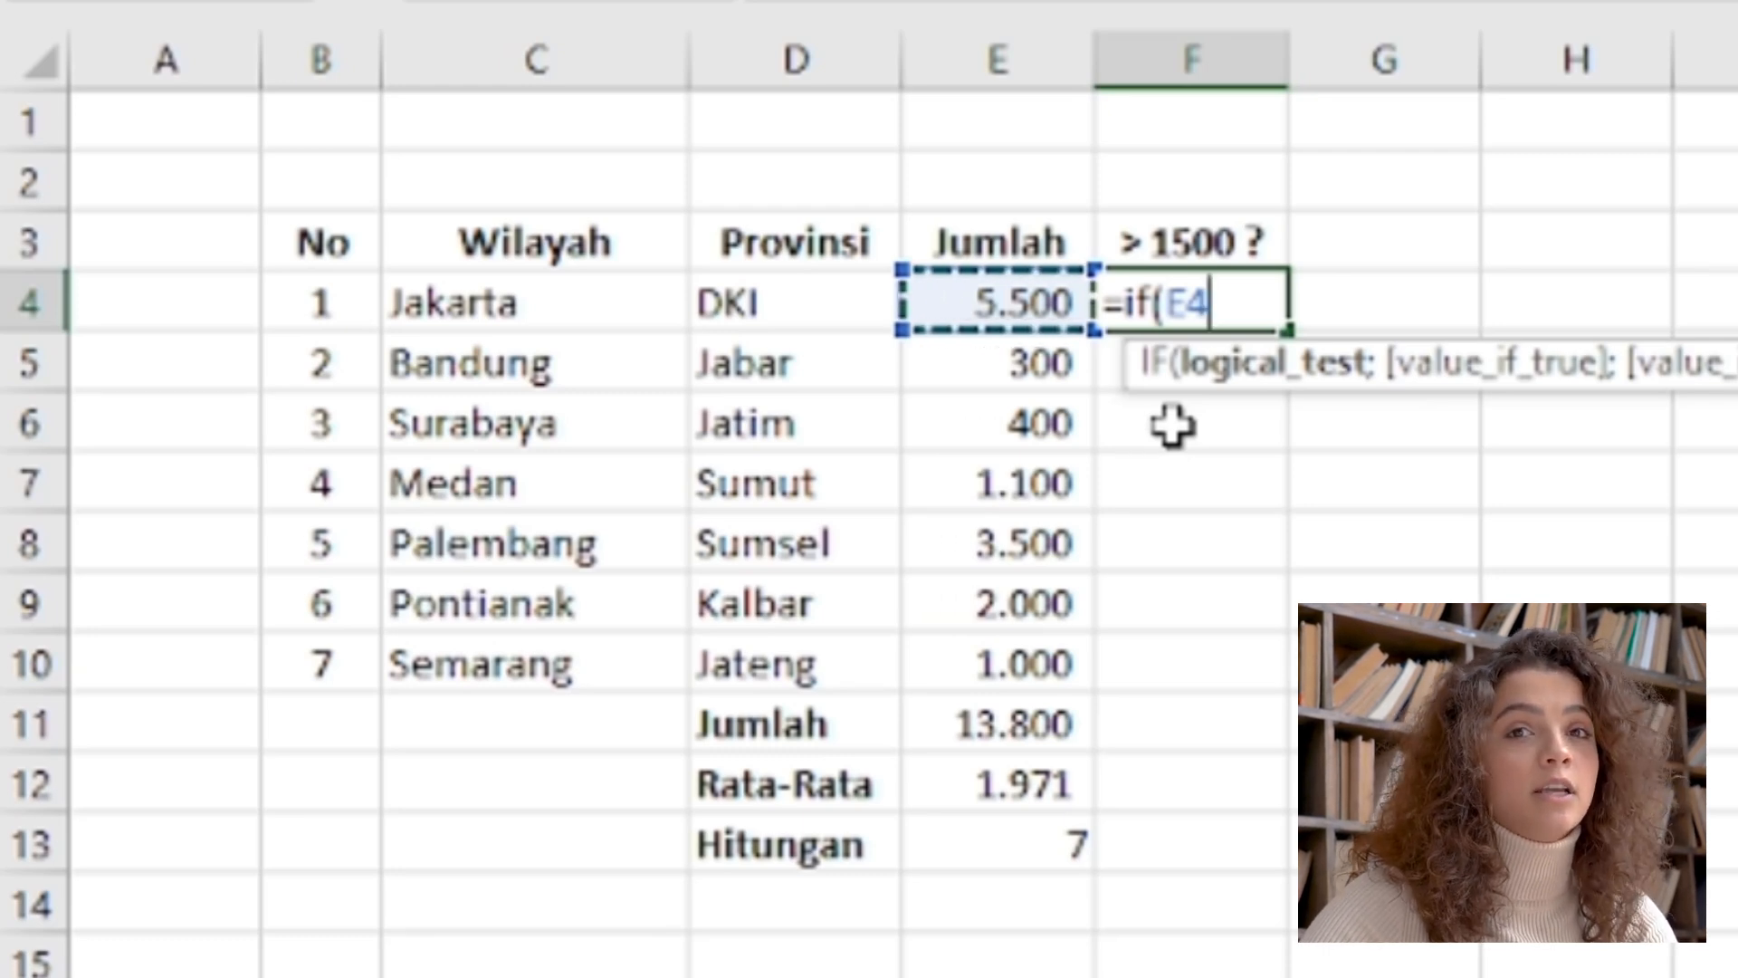
type(">")
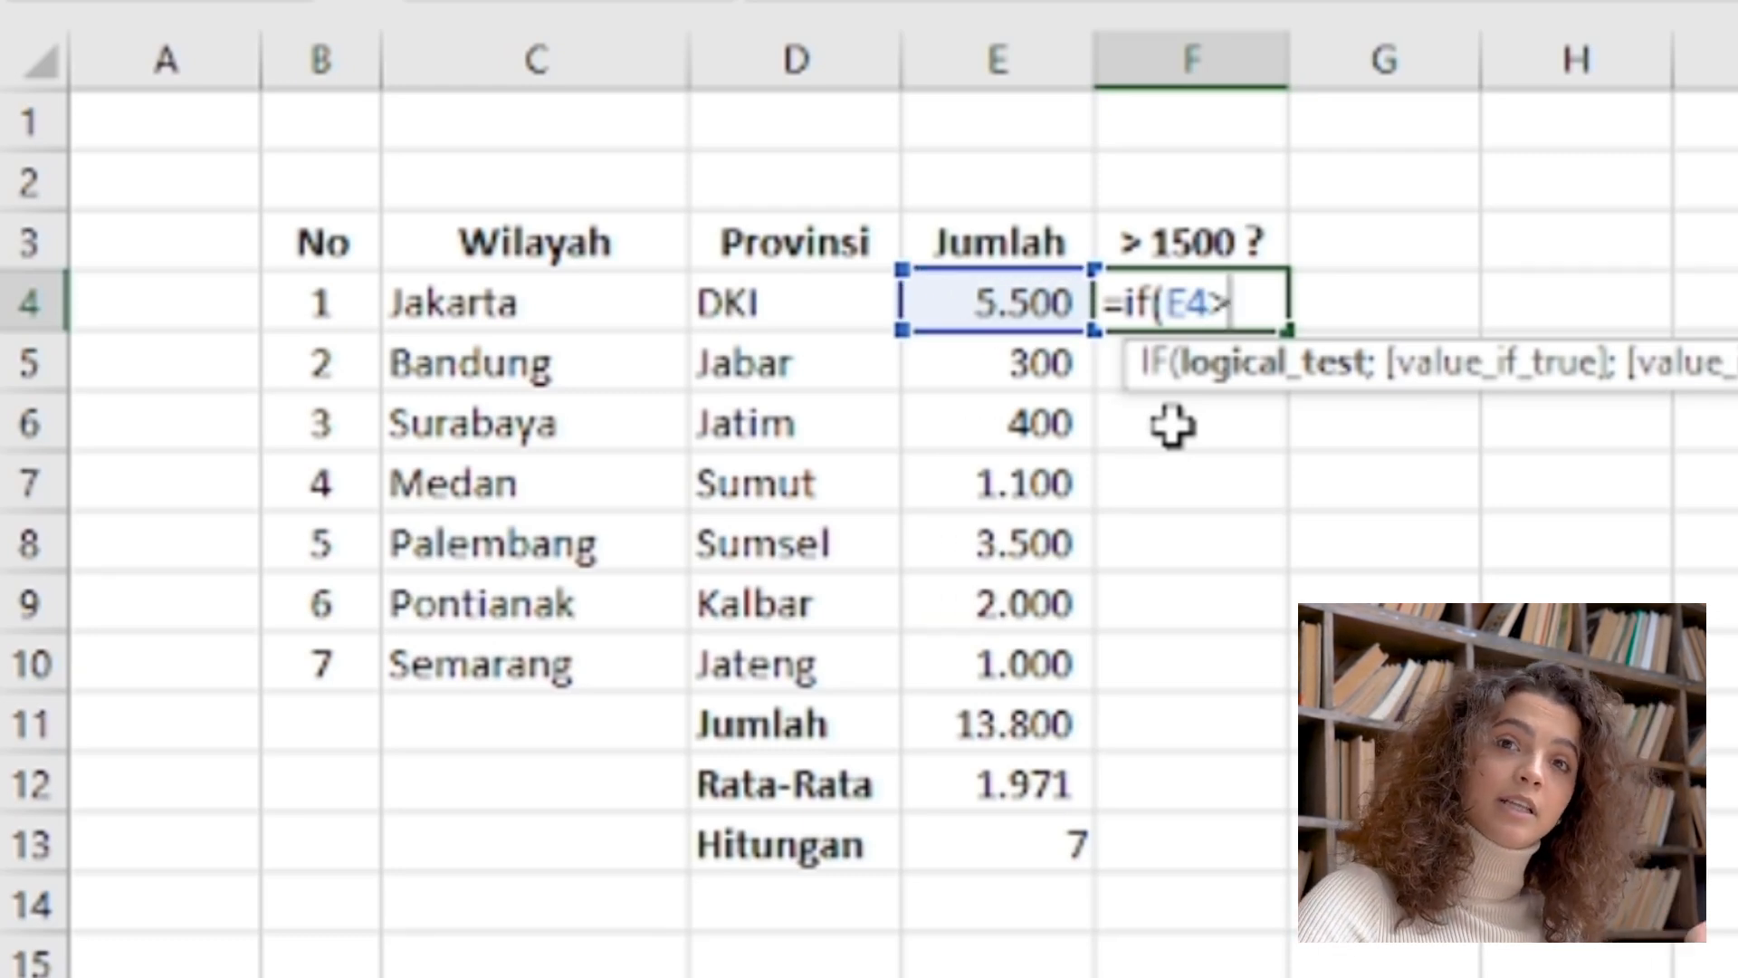
type("150")
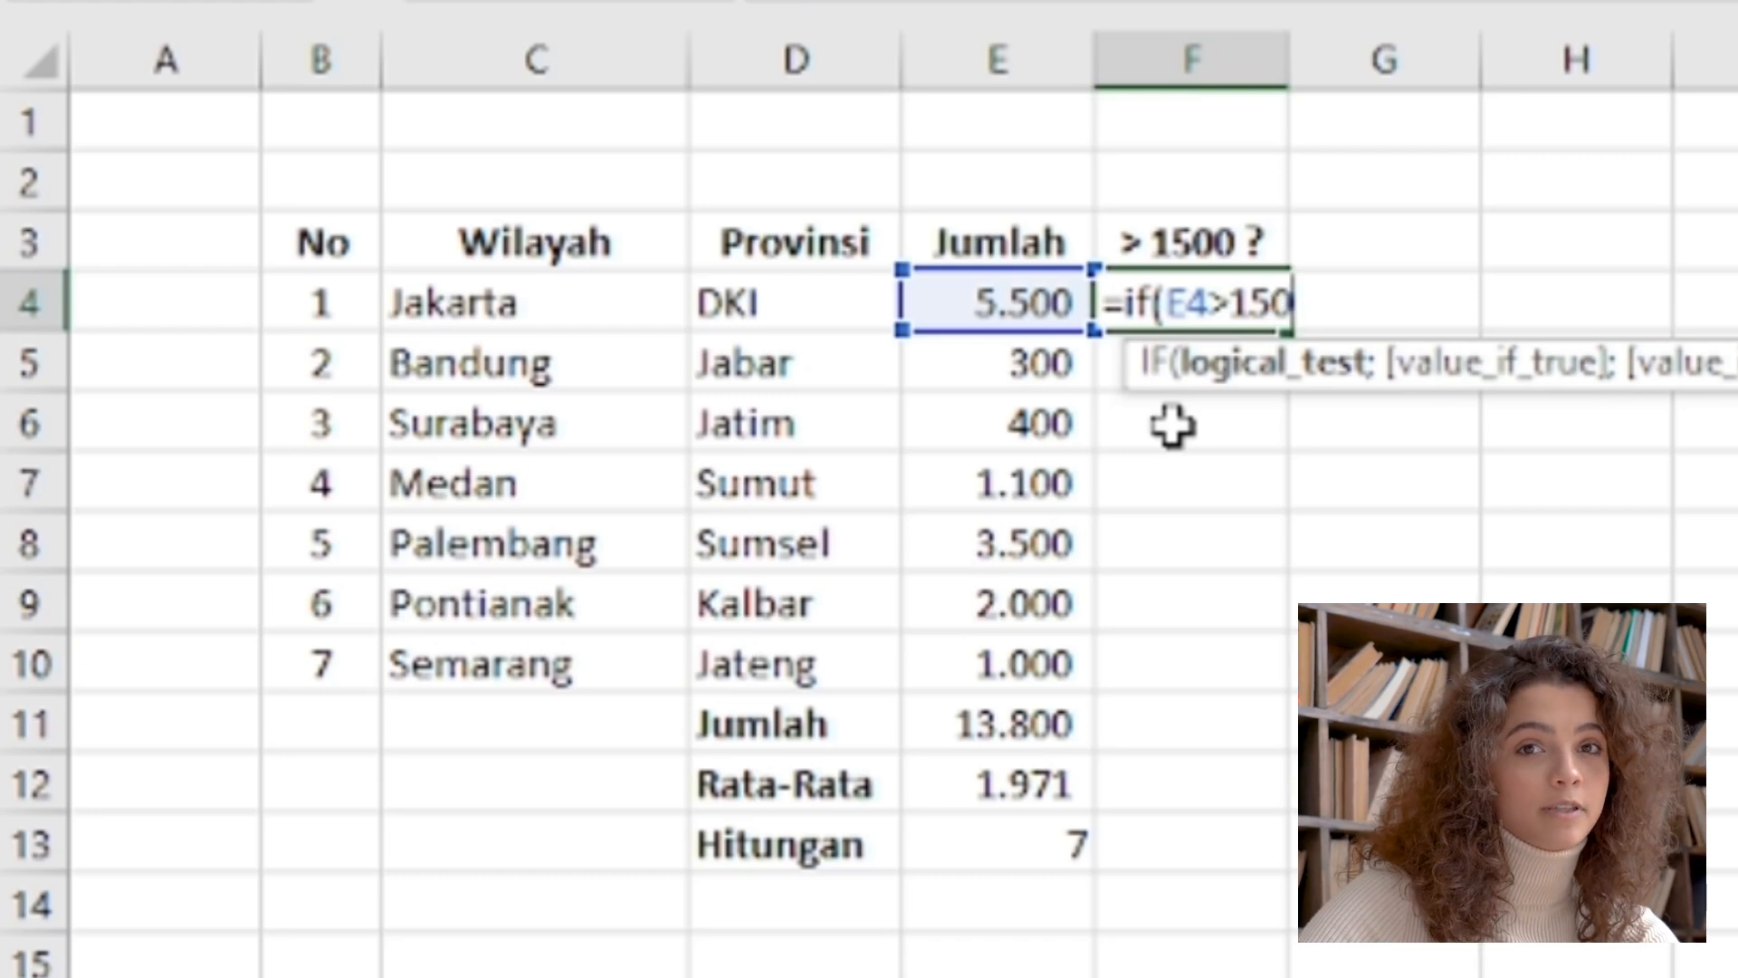
type("0")
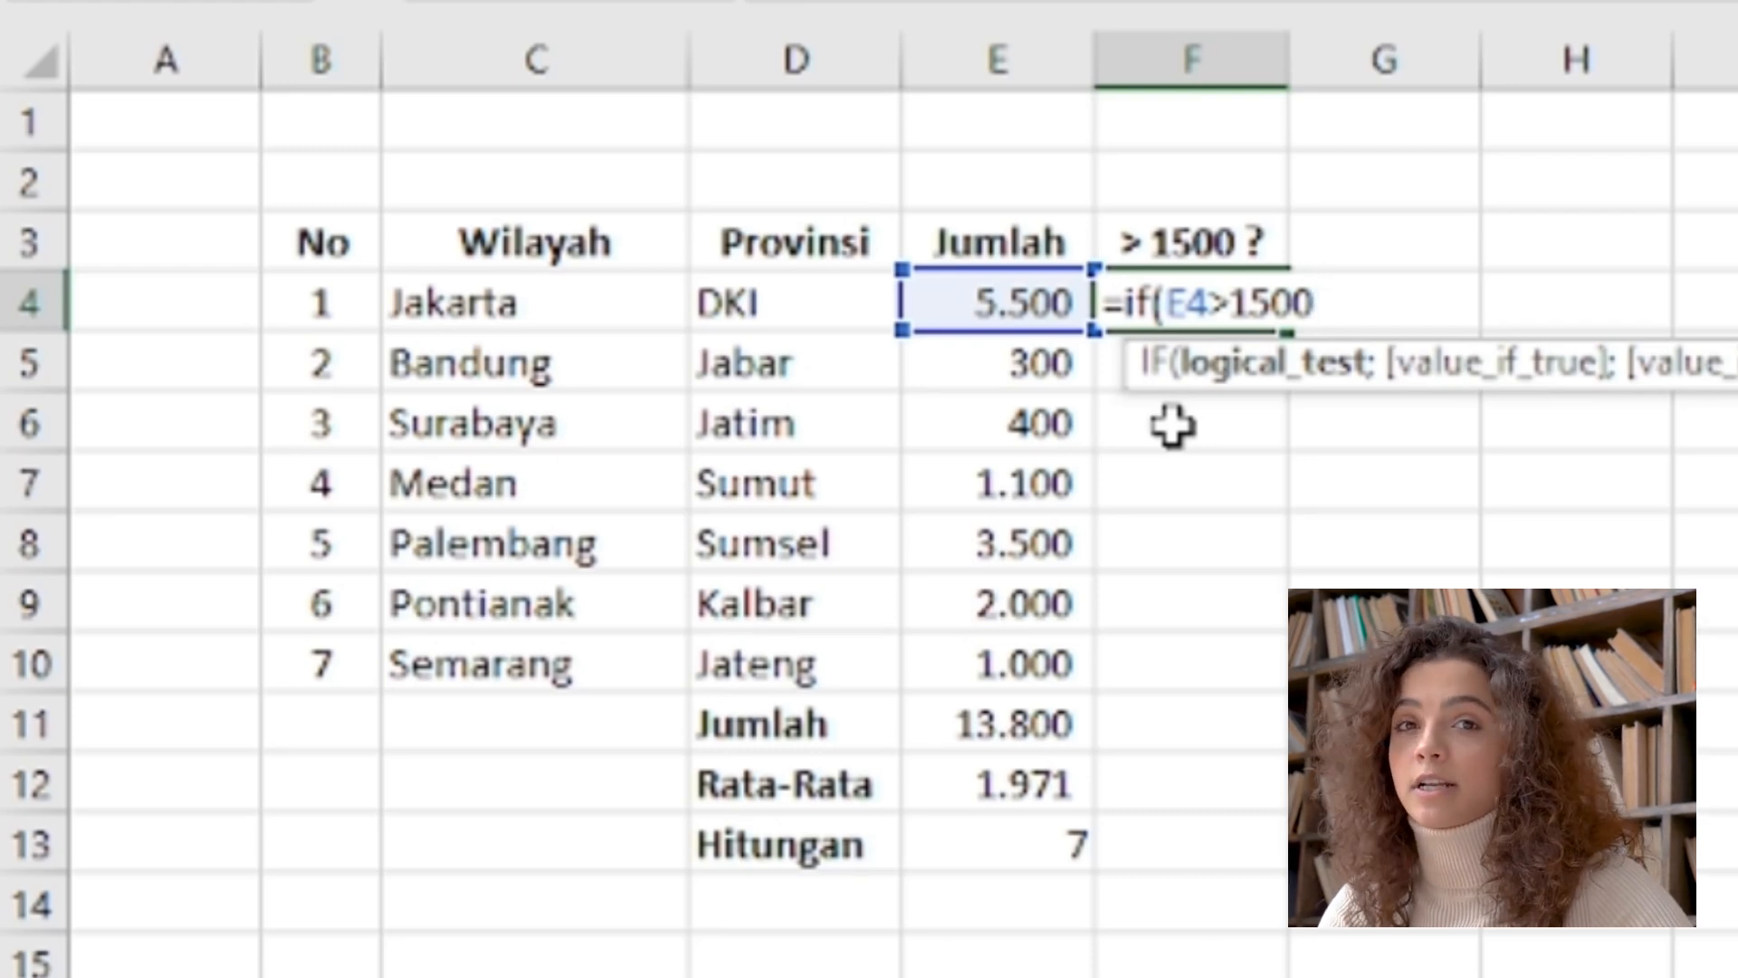
type(";")
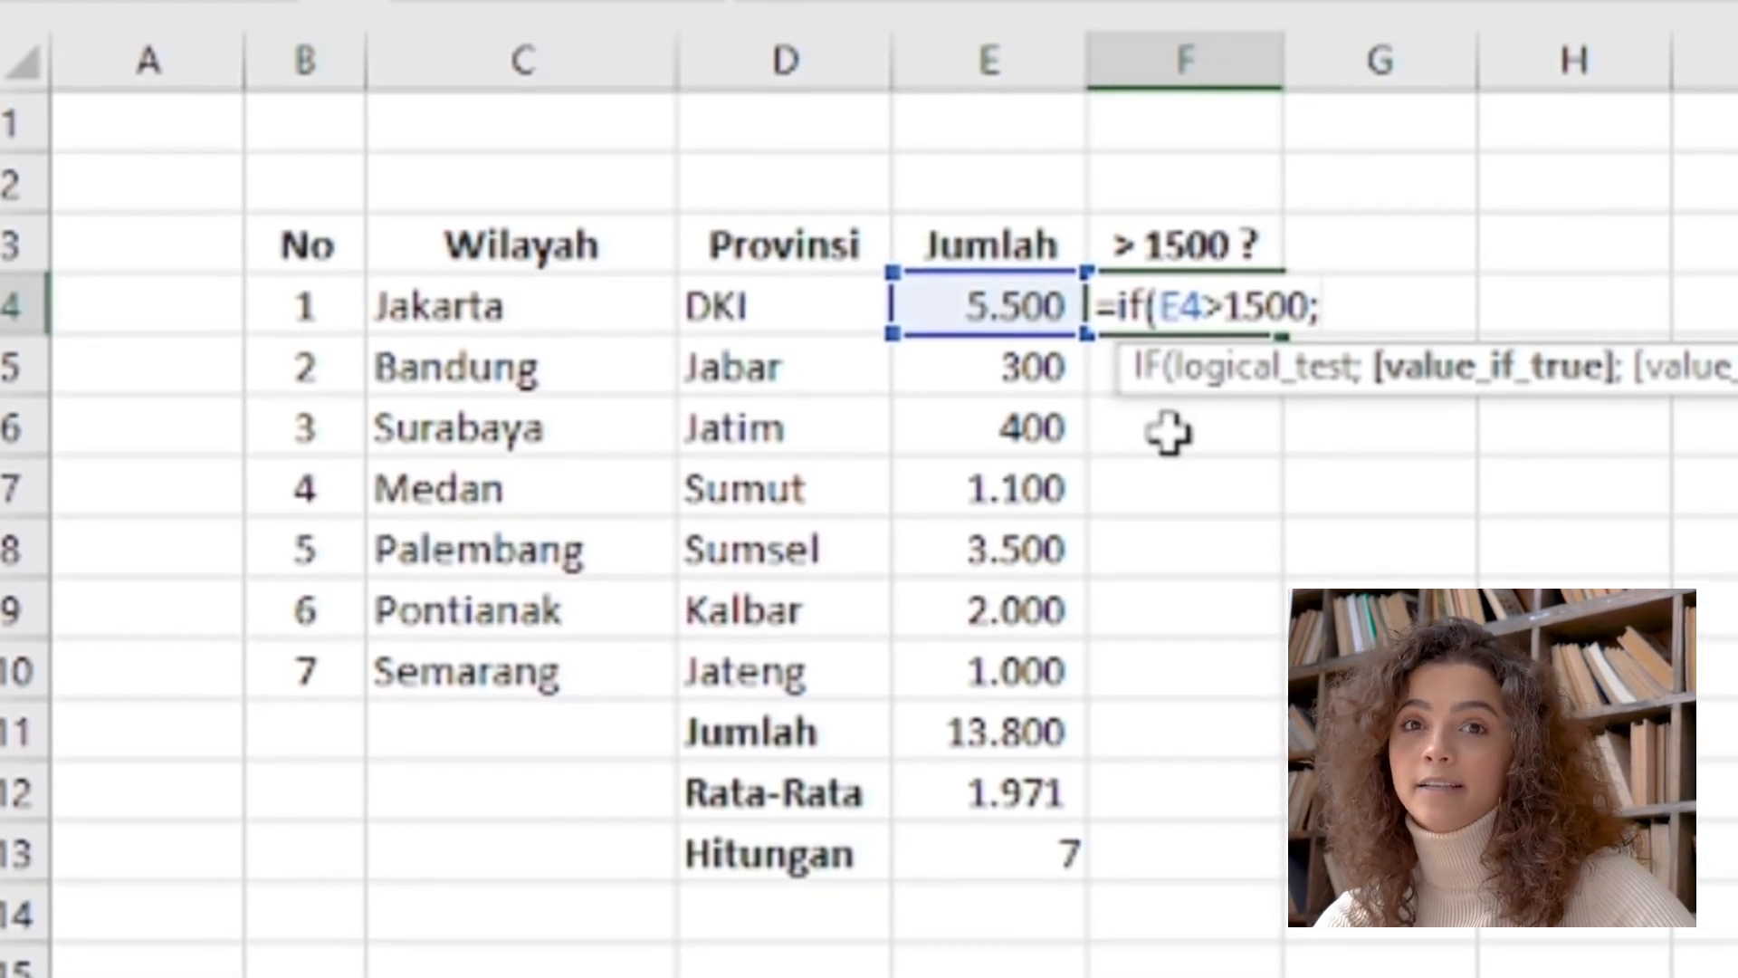
type("\"Benar\"")
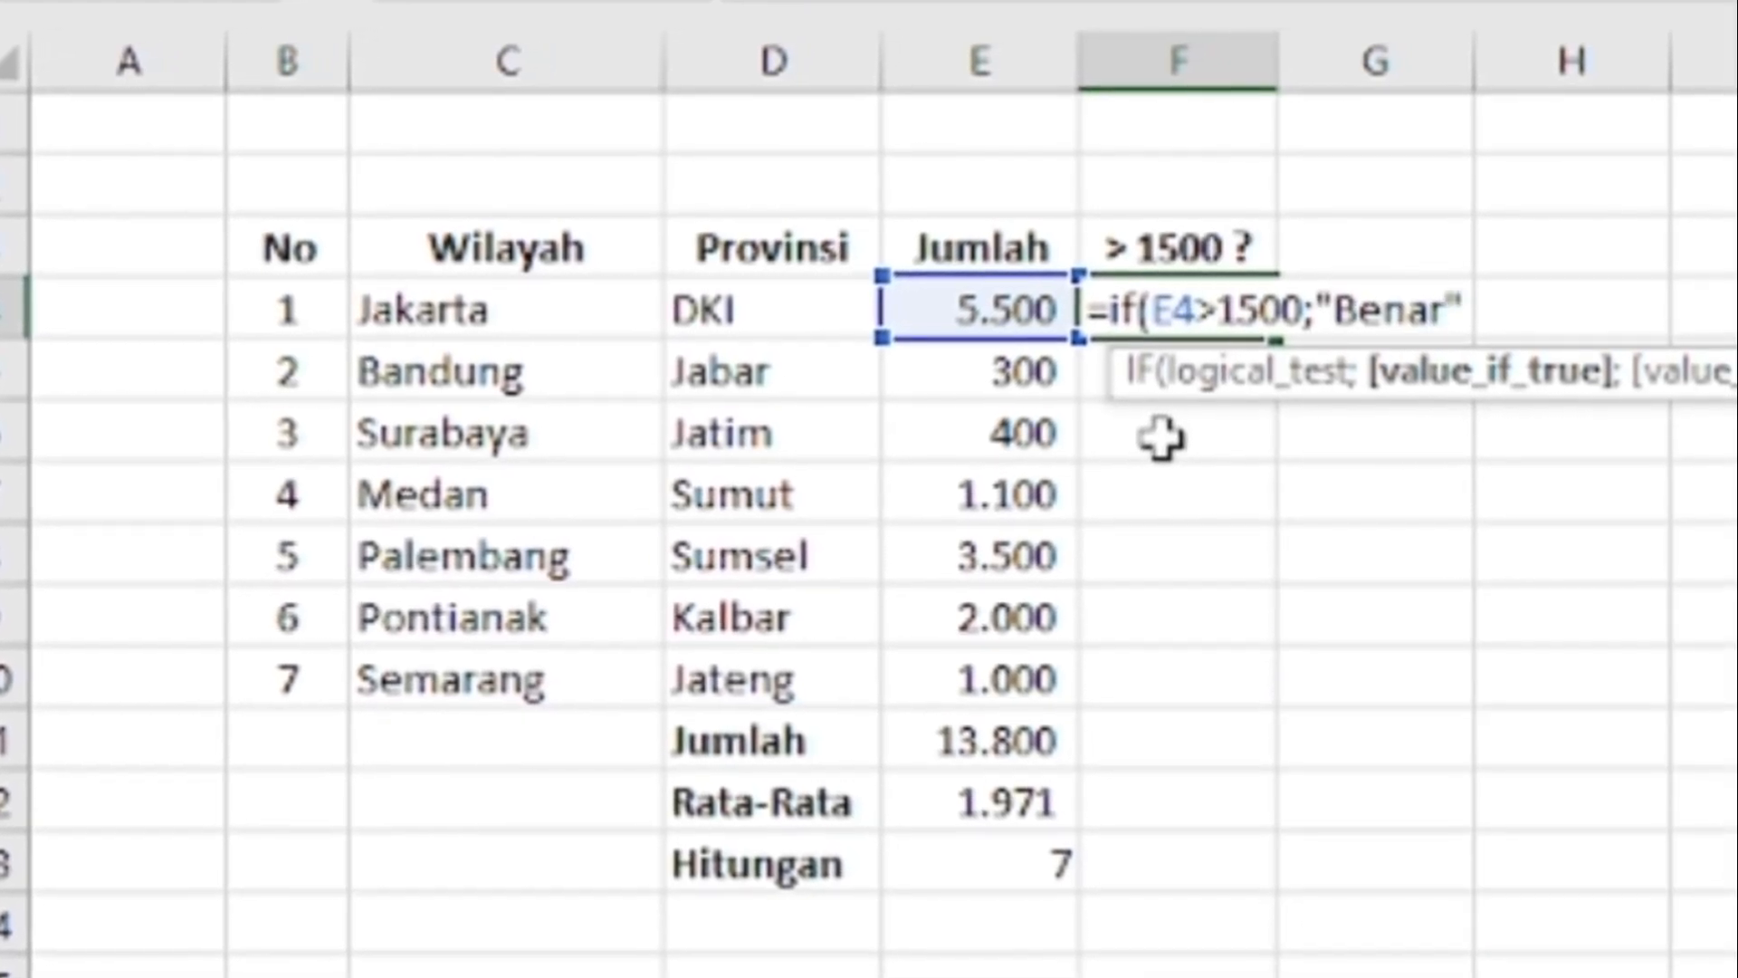
type(";")
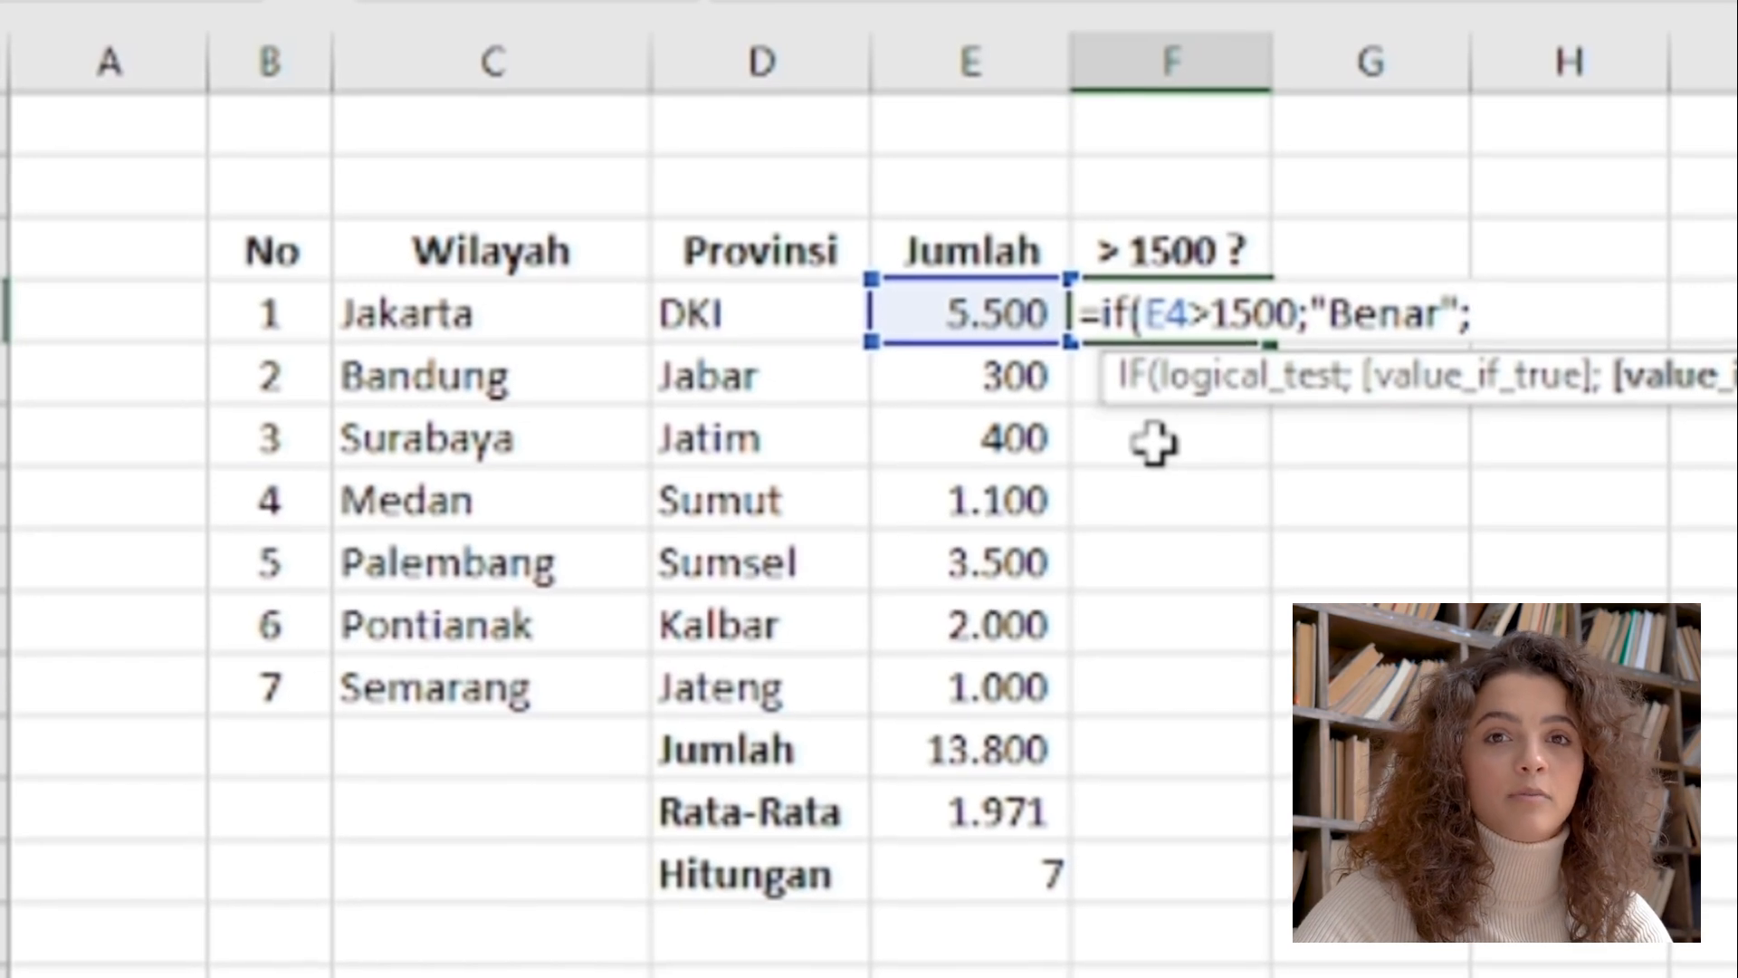
type("\"Salah")
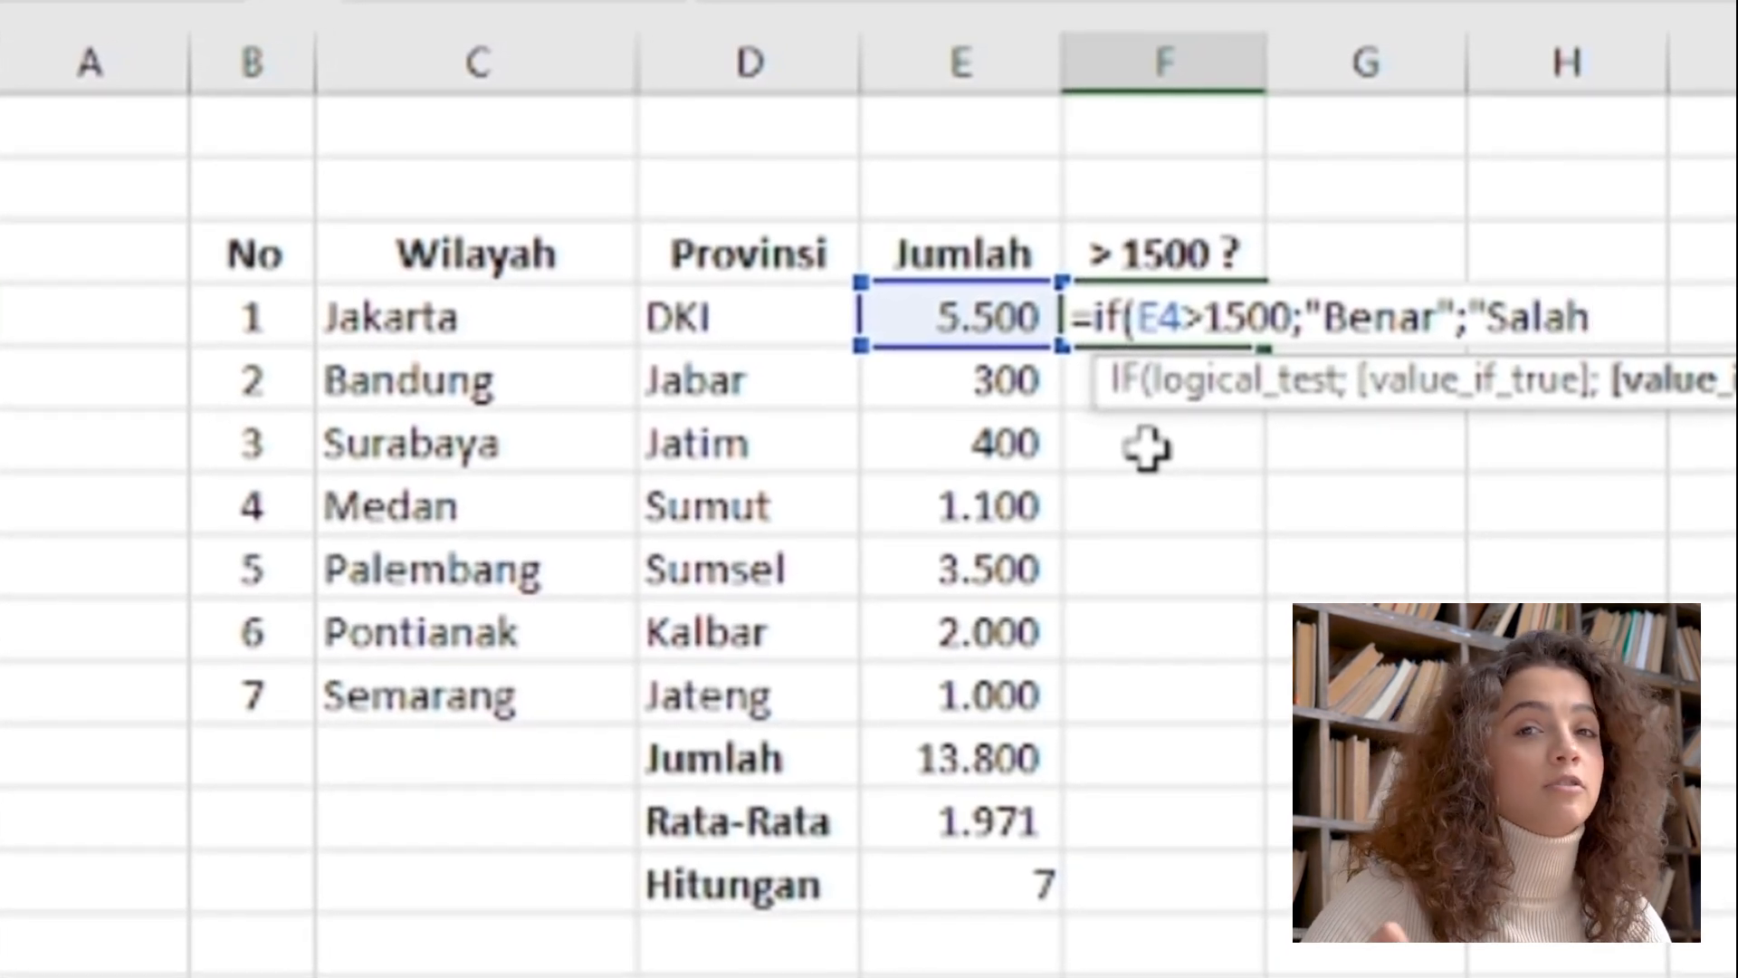
type("\")")
key("Return")
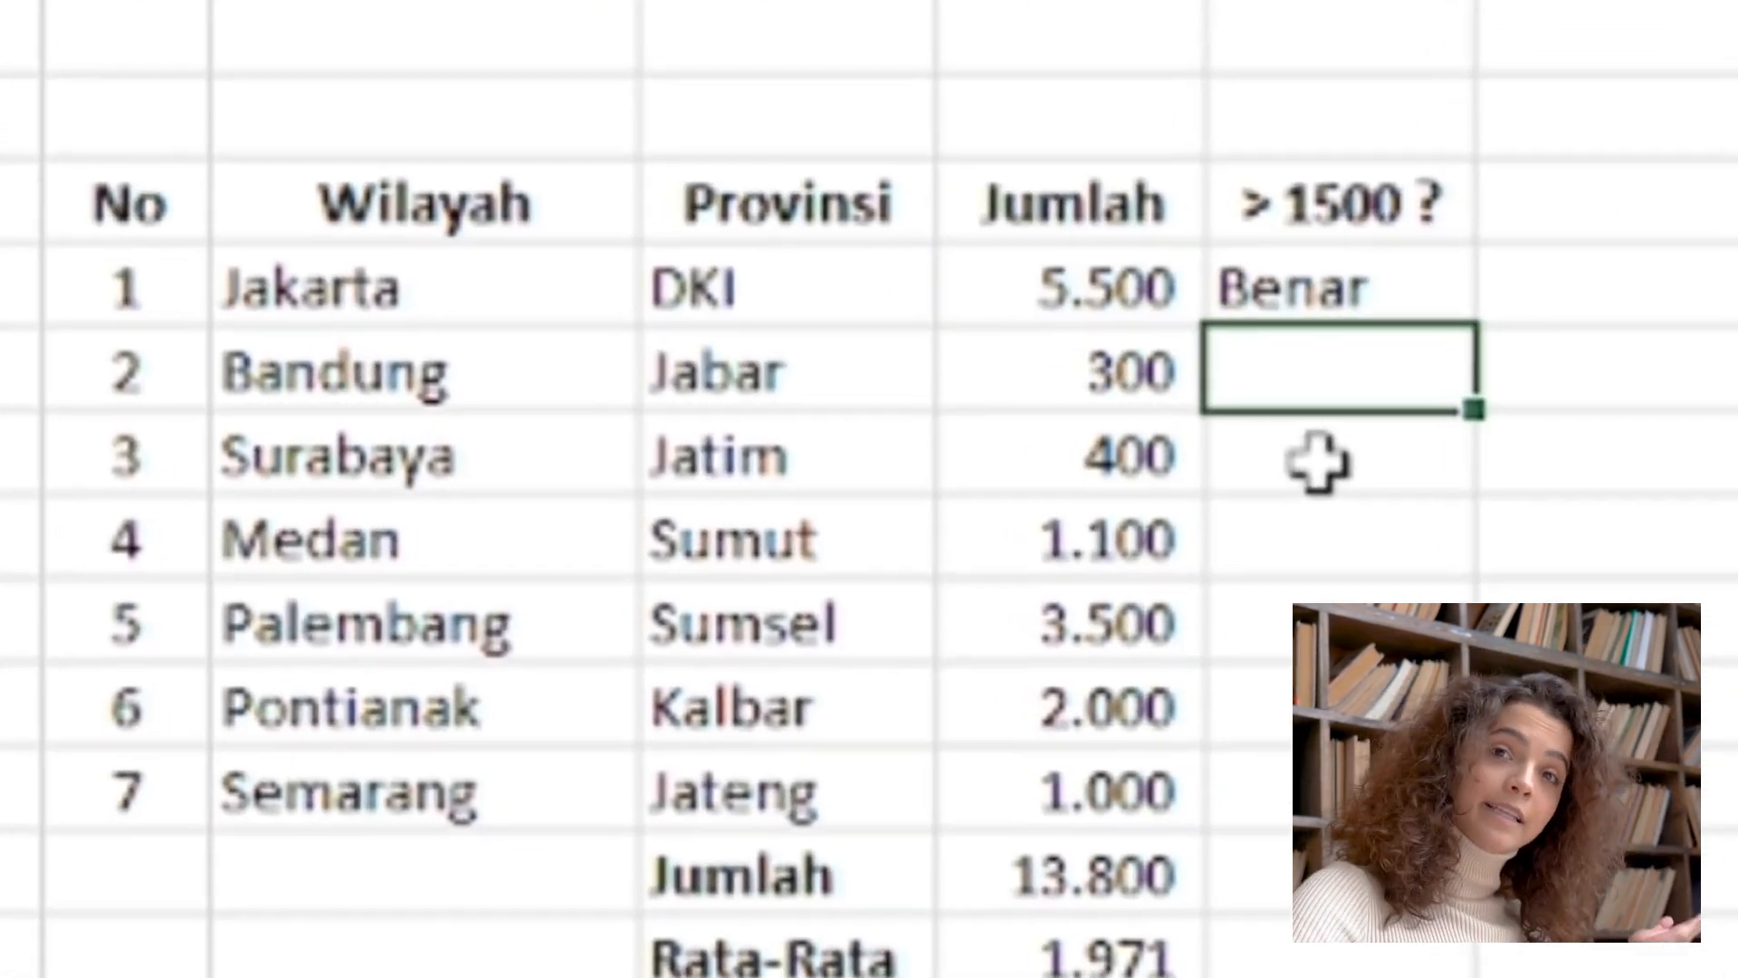
Copy the IF formula from cell F4 down through F10 so every region is tested
key("Up")
key("ctrl+c")
key("shift+Down")
key("shift+Down")
key("shift+Down")
key("shift+Down")
key("shift+Down")
key("shift+Down")
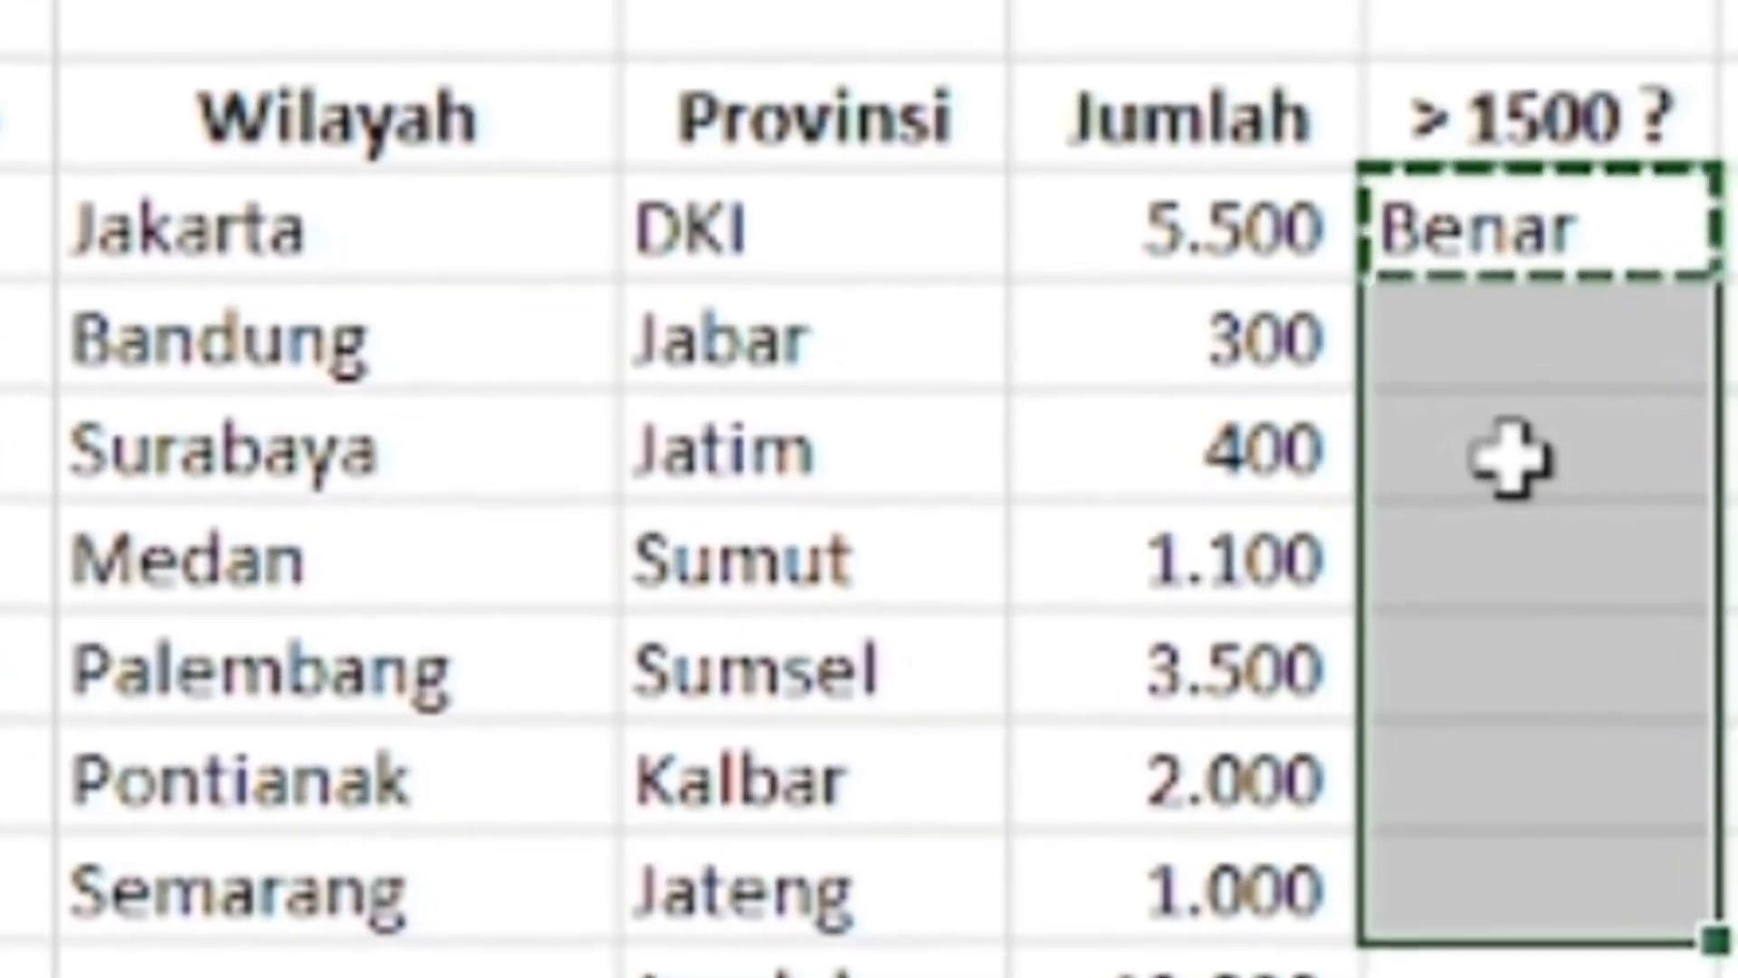
key("ctrl+v")
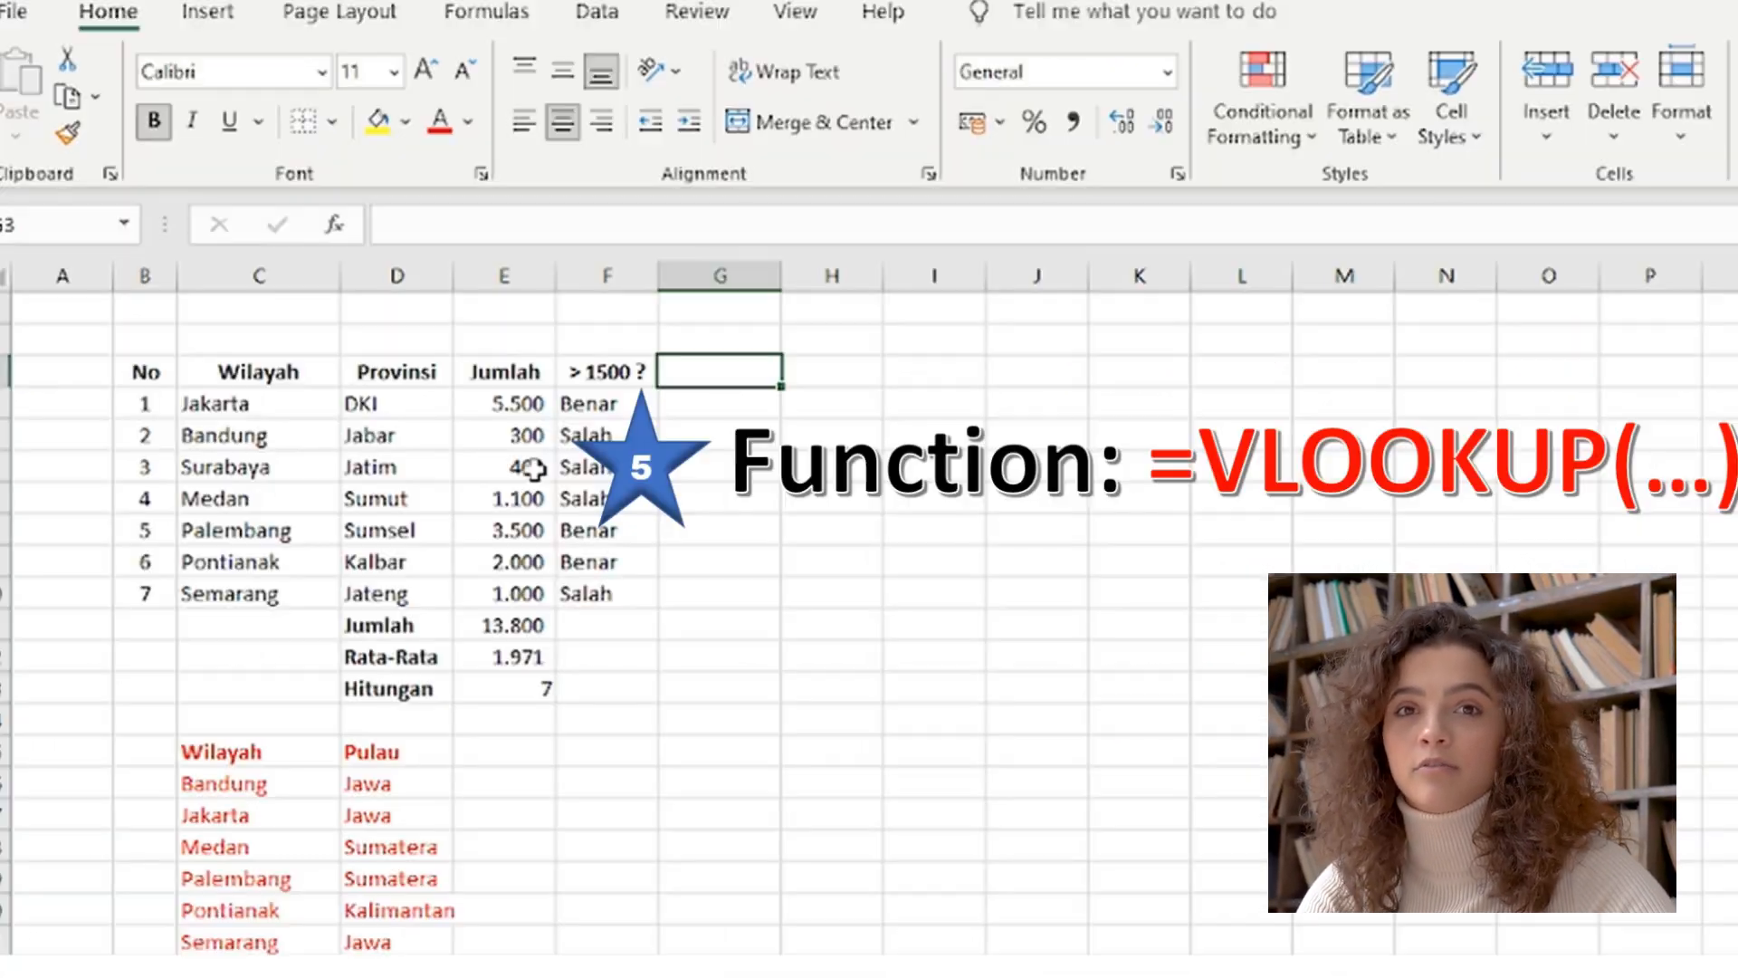
Enter the column heading Pulau in cell G3, beside the > 1500 ? heading
type("Pulau")
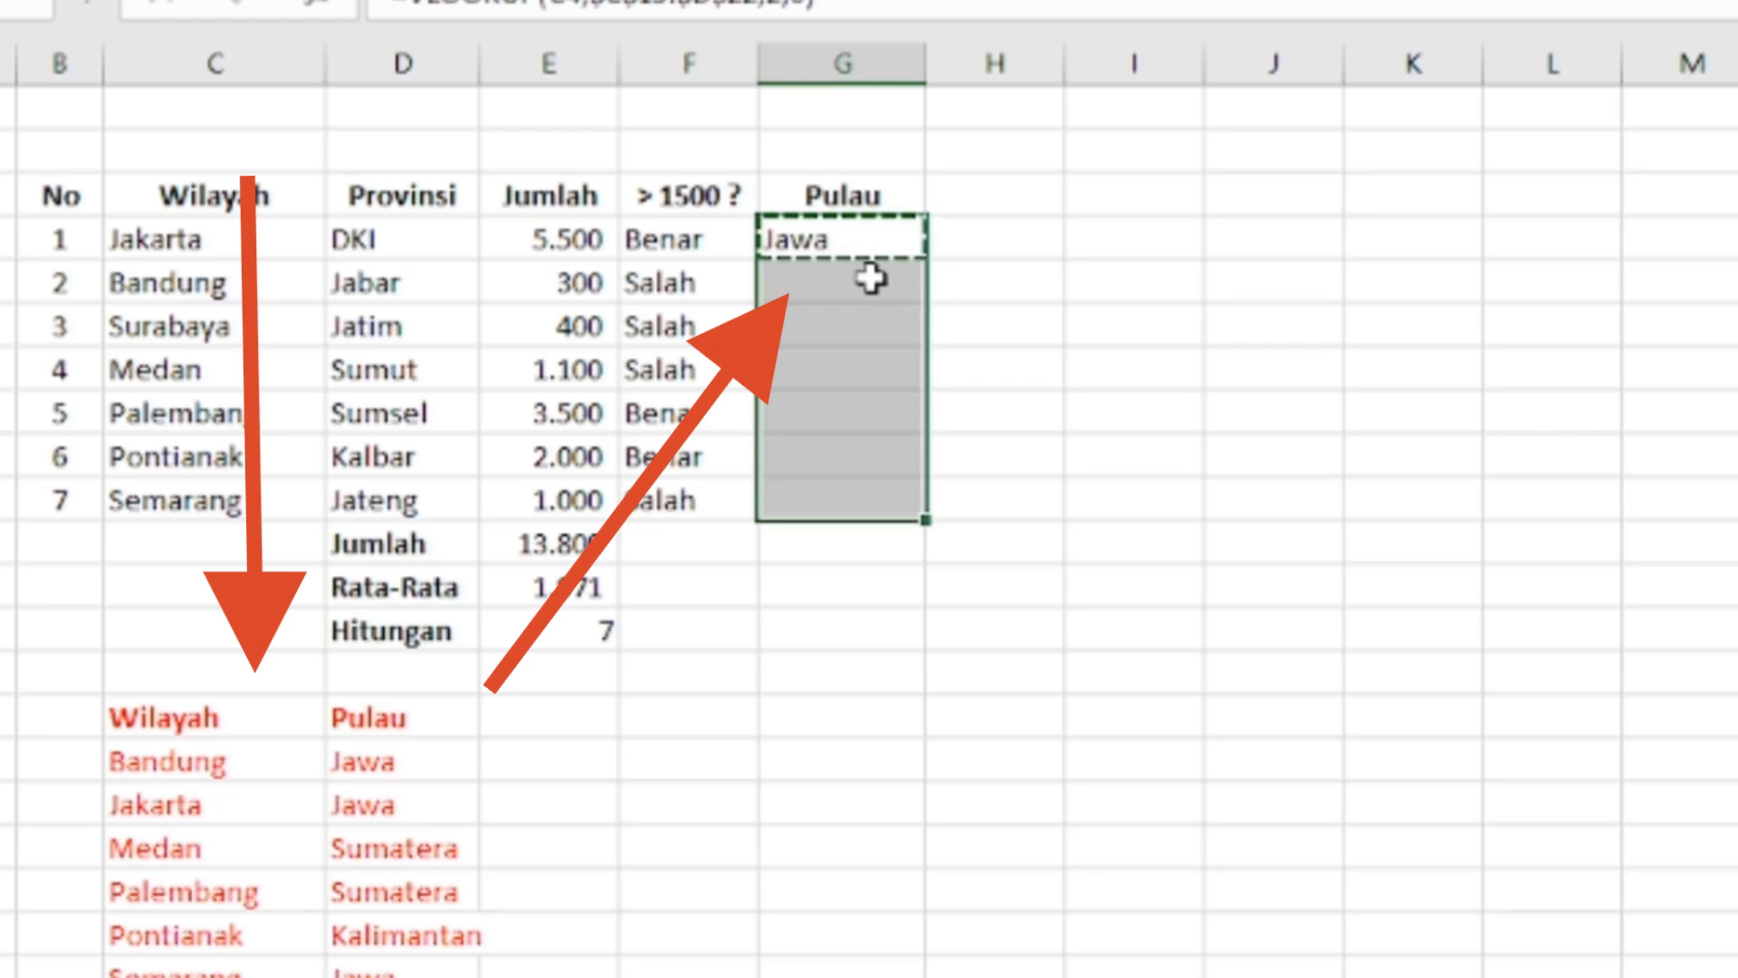
left_click(1132, 761)
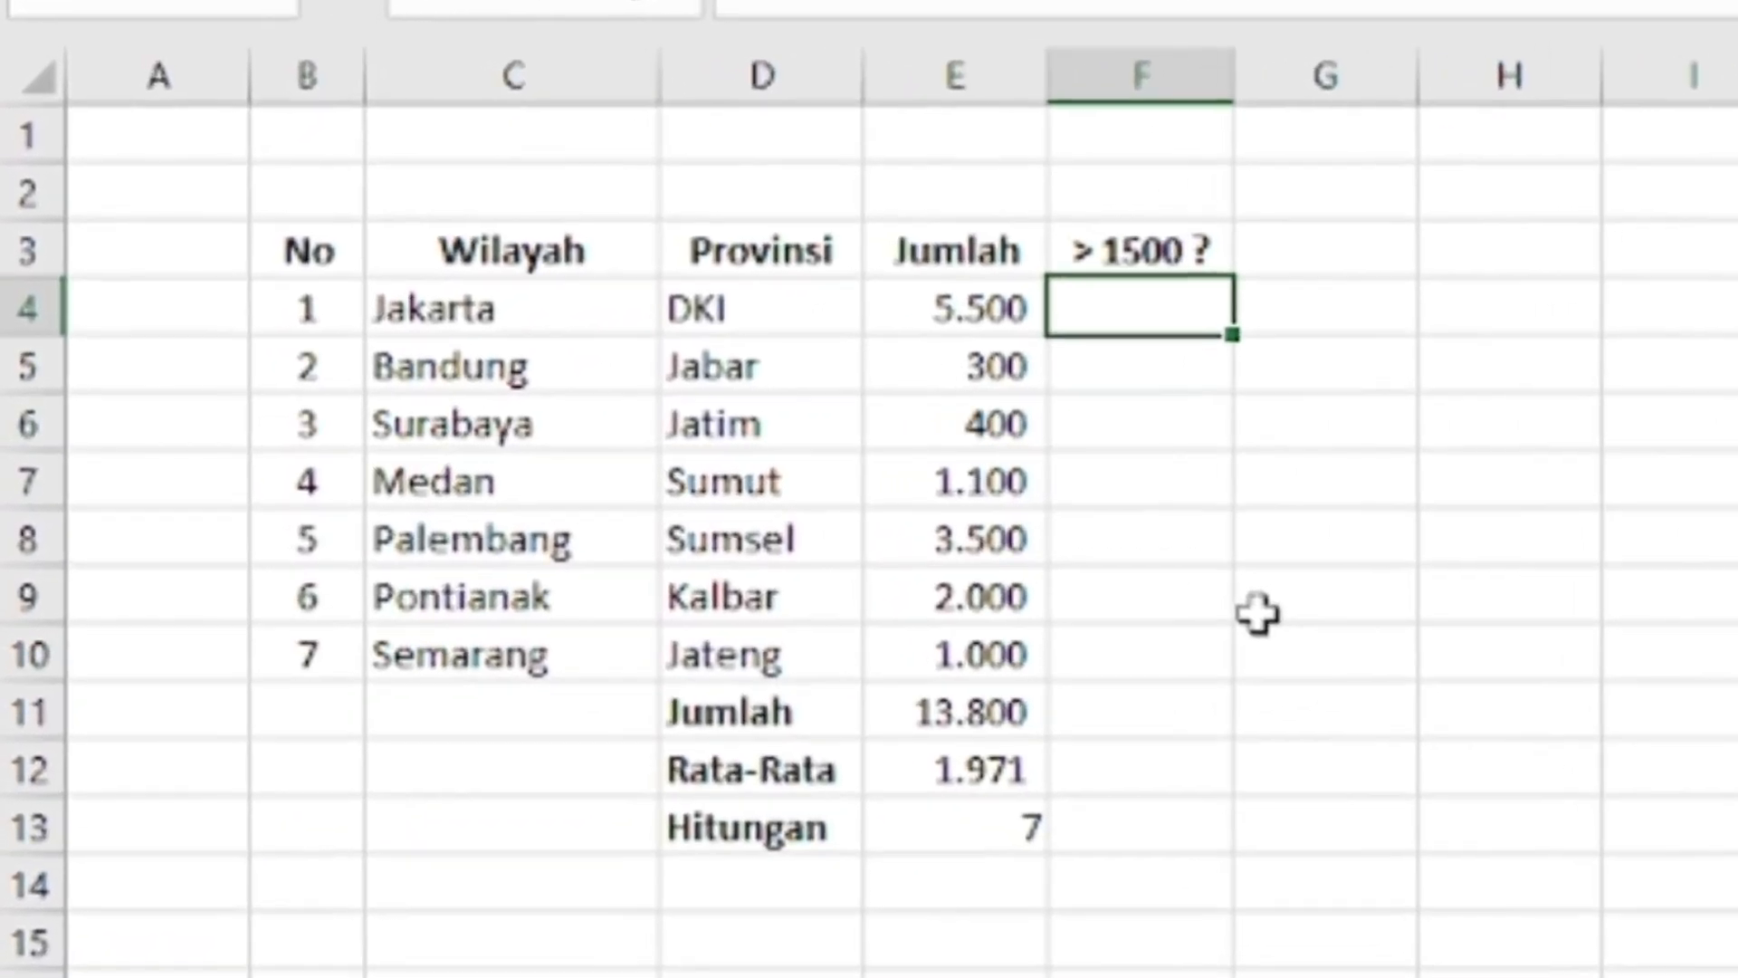
Enter the formula =IF(E4>1500;"Benar";"Salah") in cell F4 on the Jakarta row
type("=")
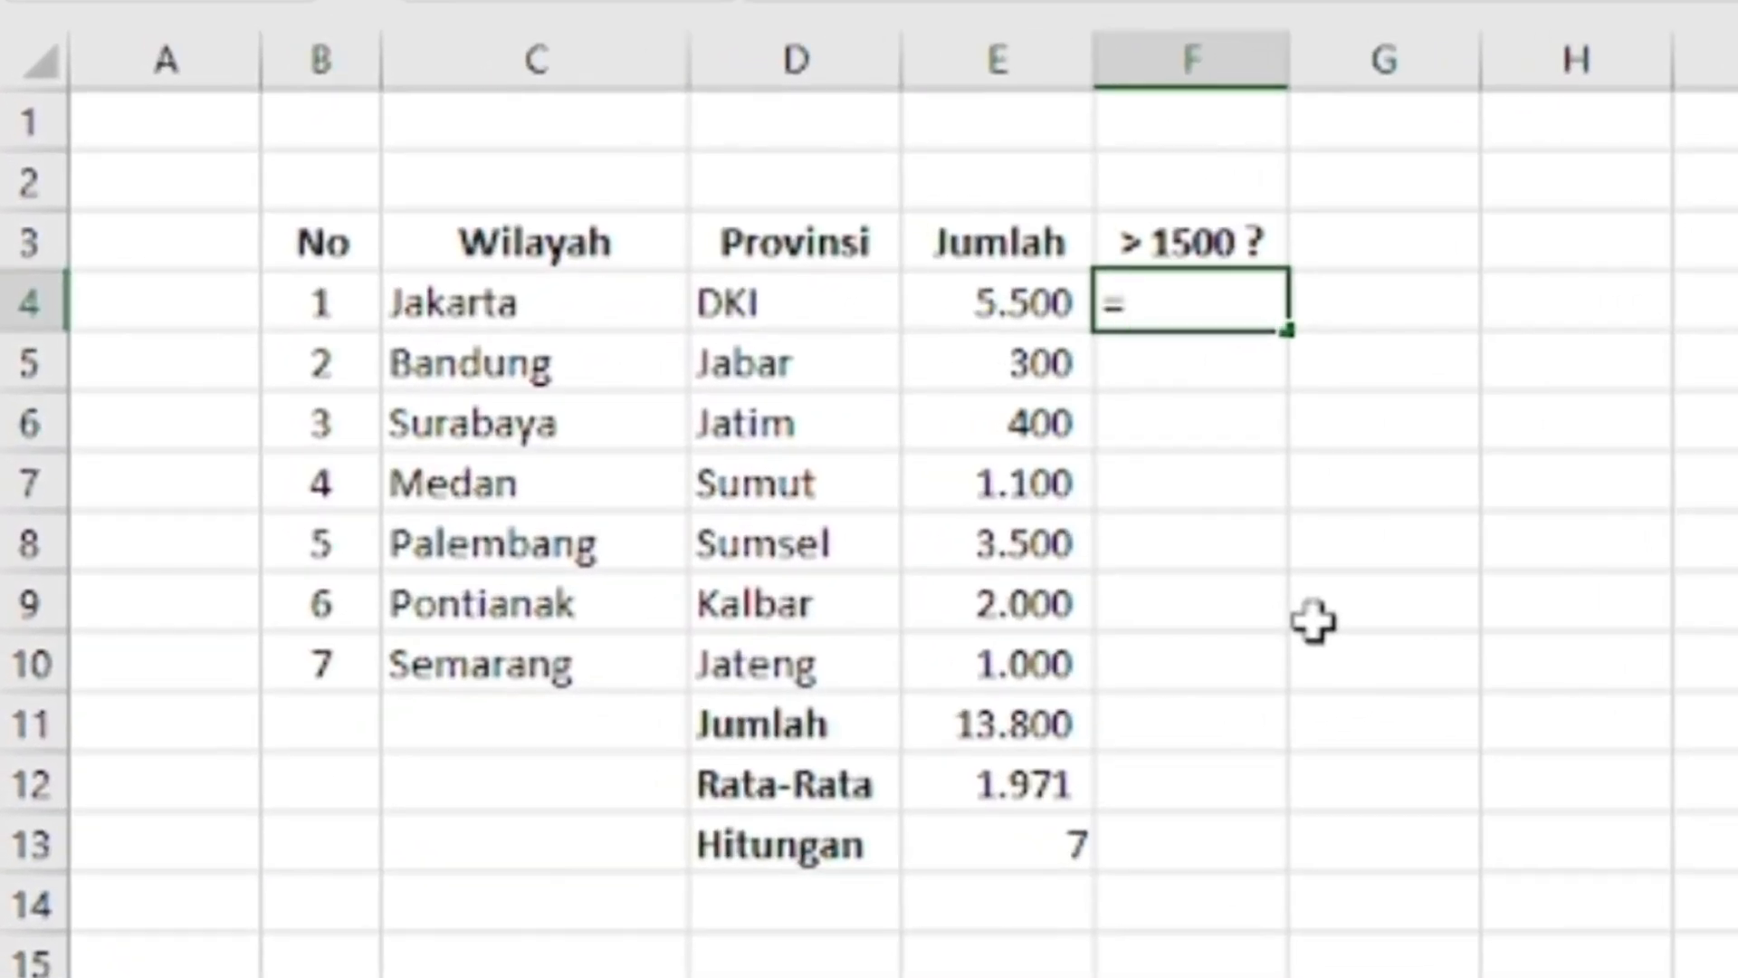
type("if")
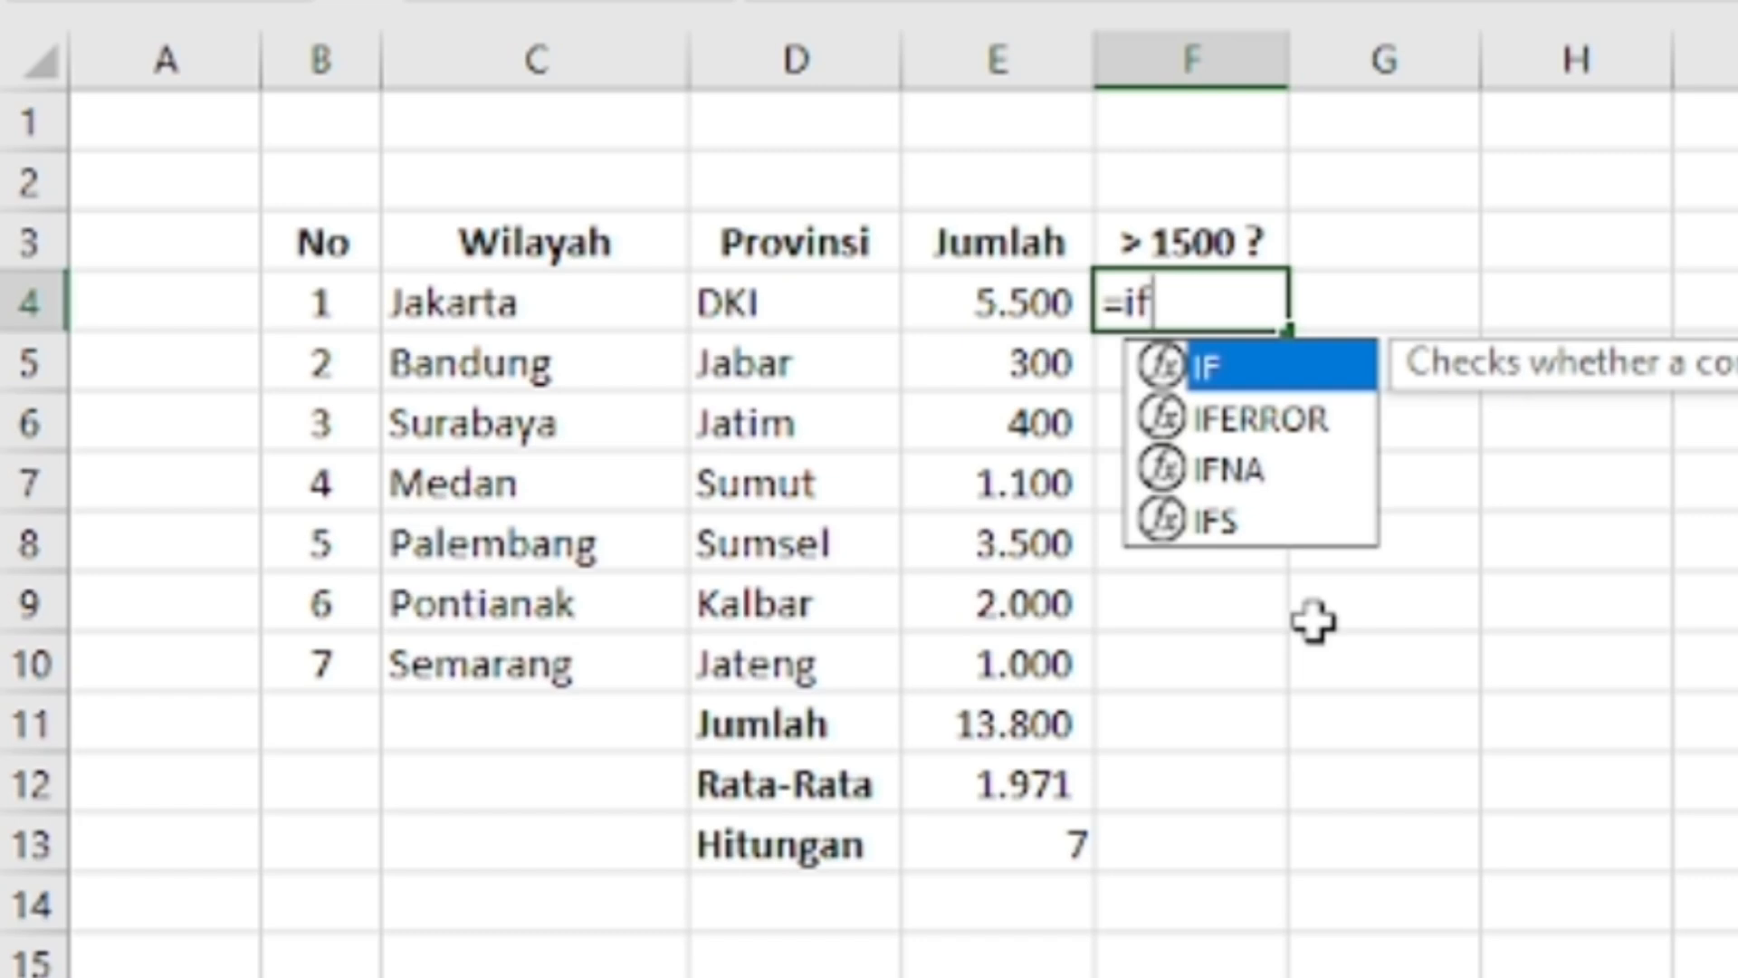
type("(")
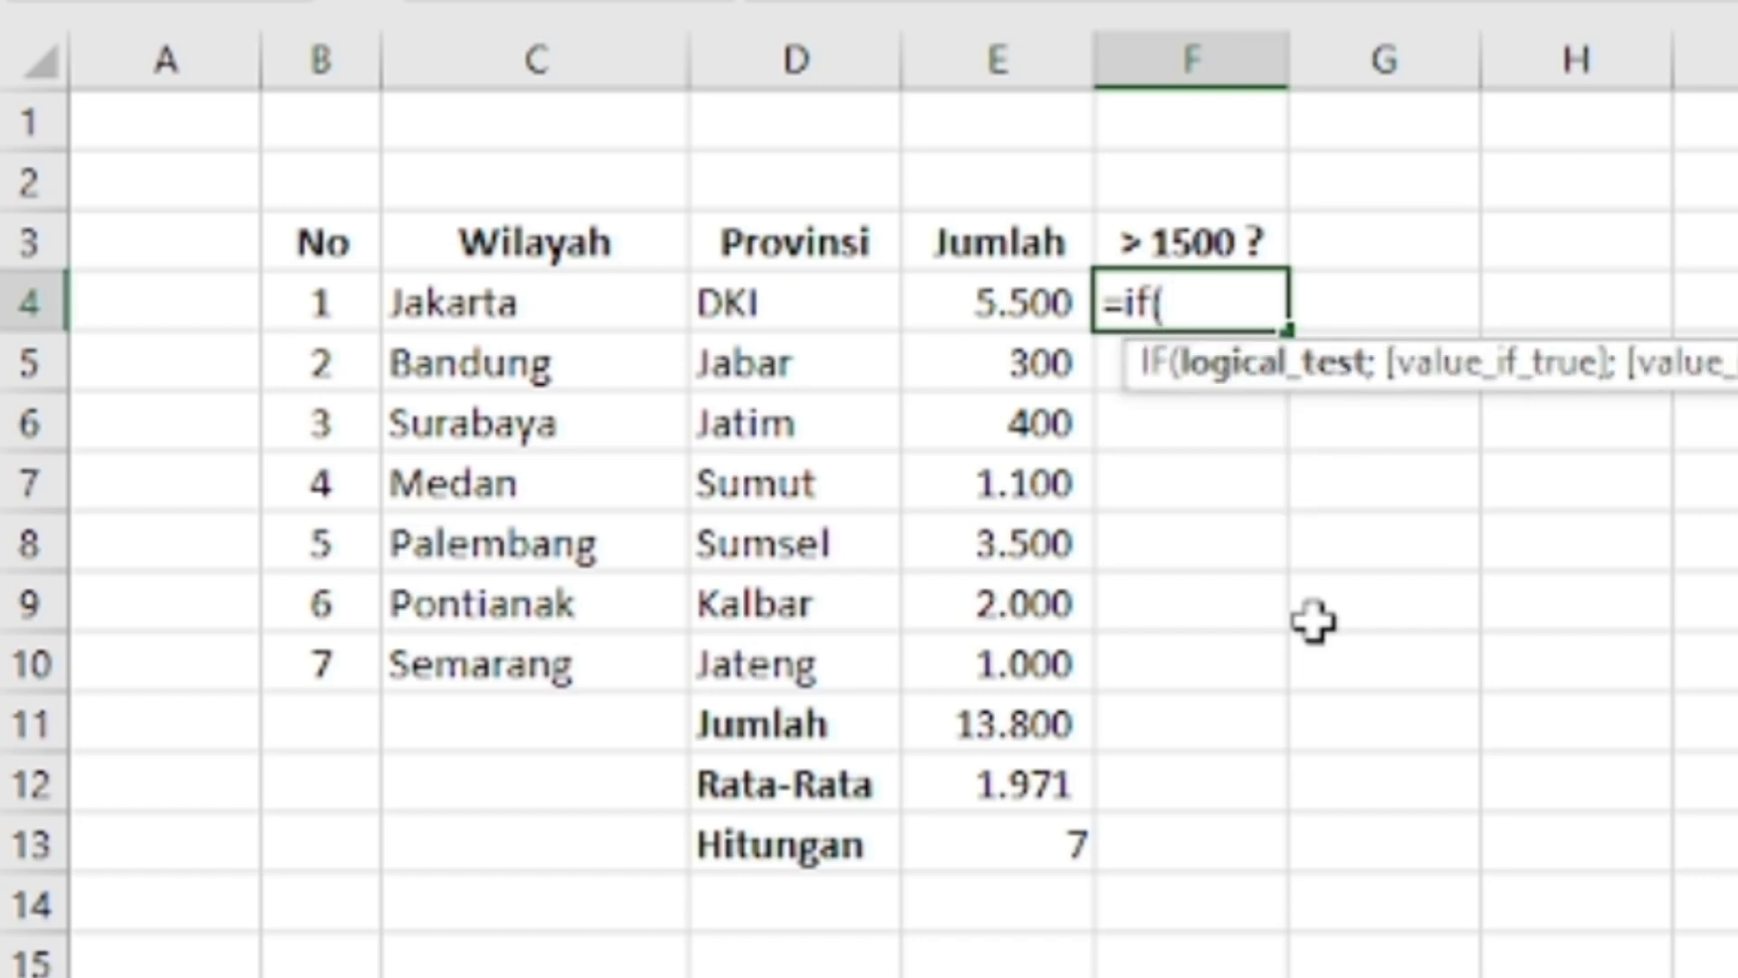
left_click(995, 304)
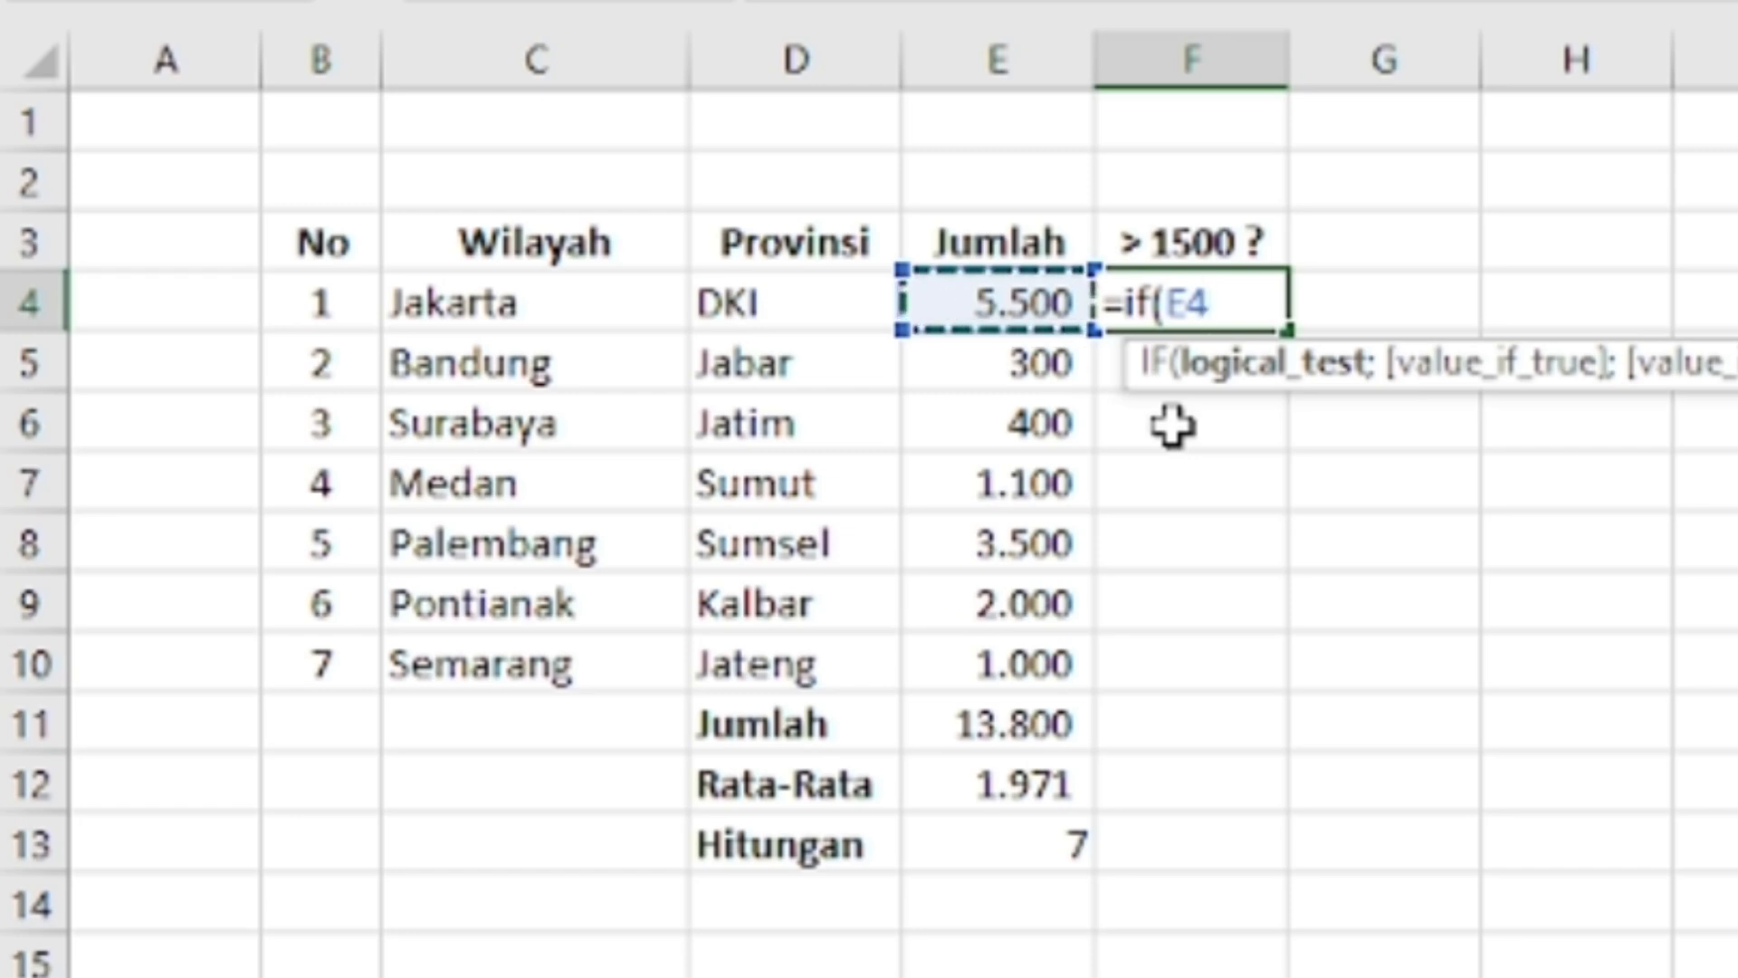
type(">")
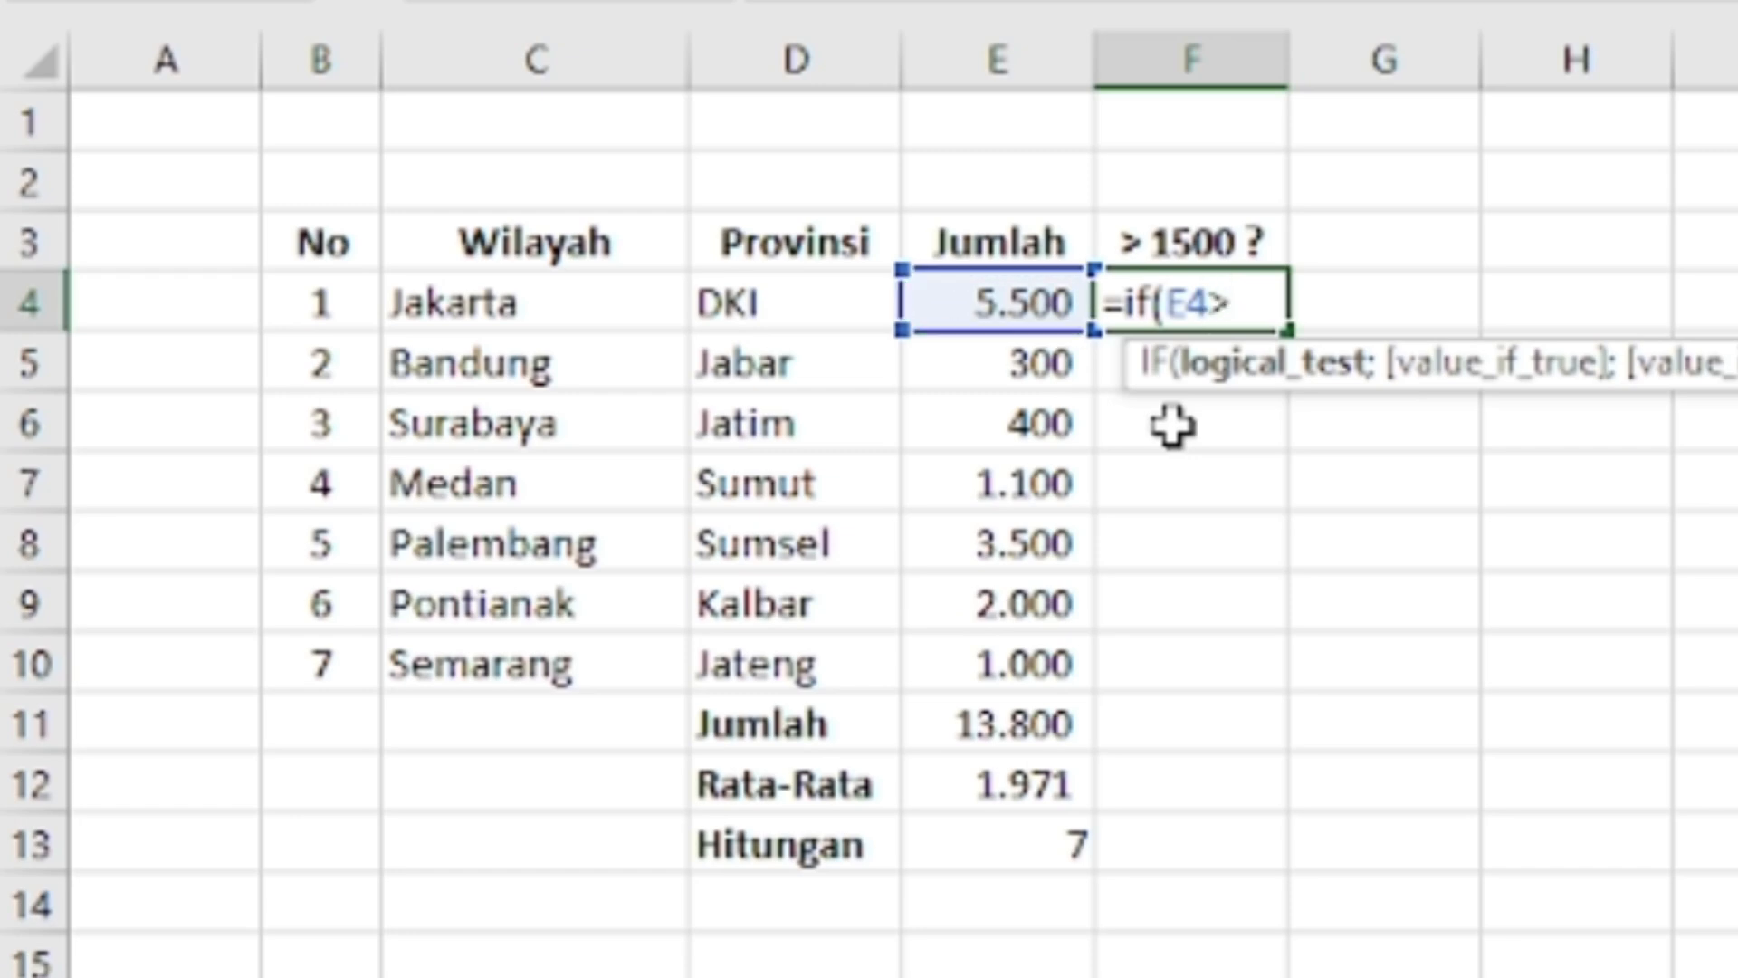
type("1500")
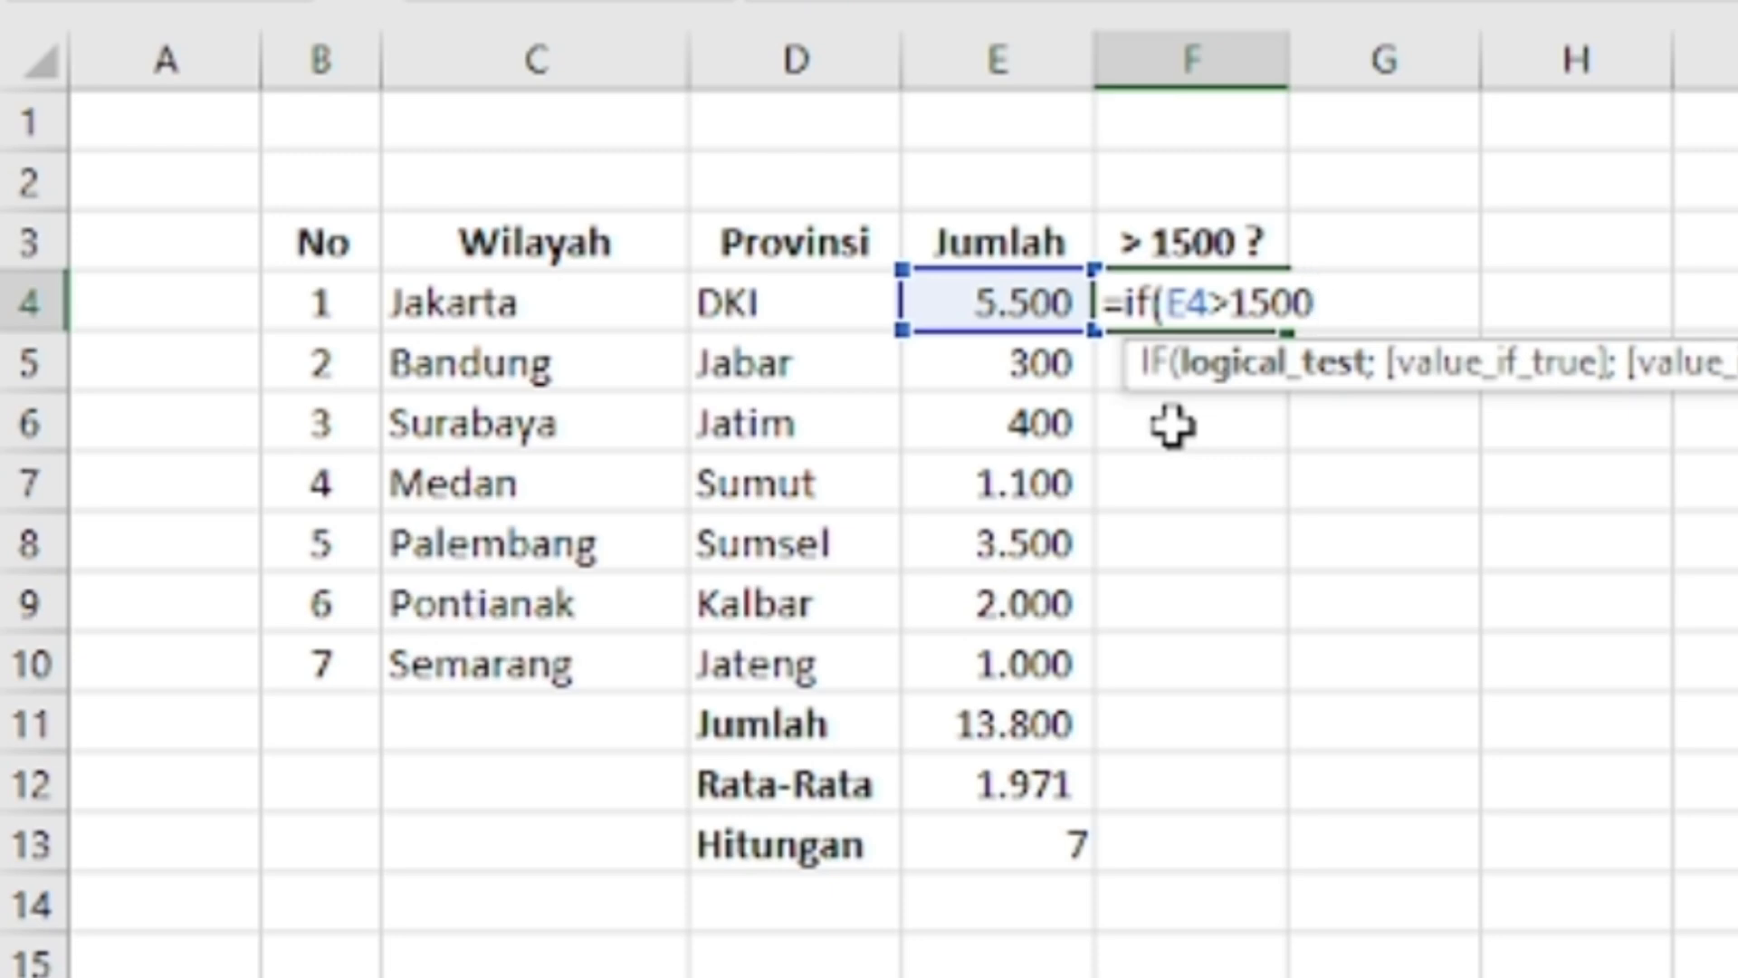
type(";")
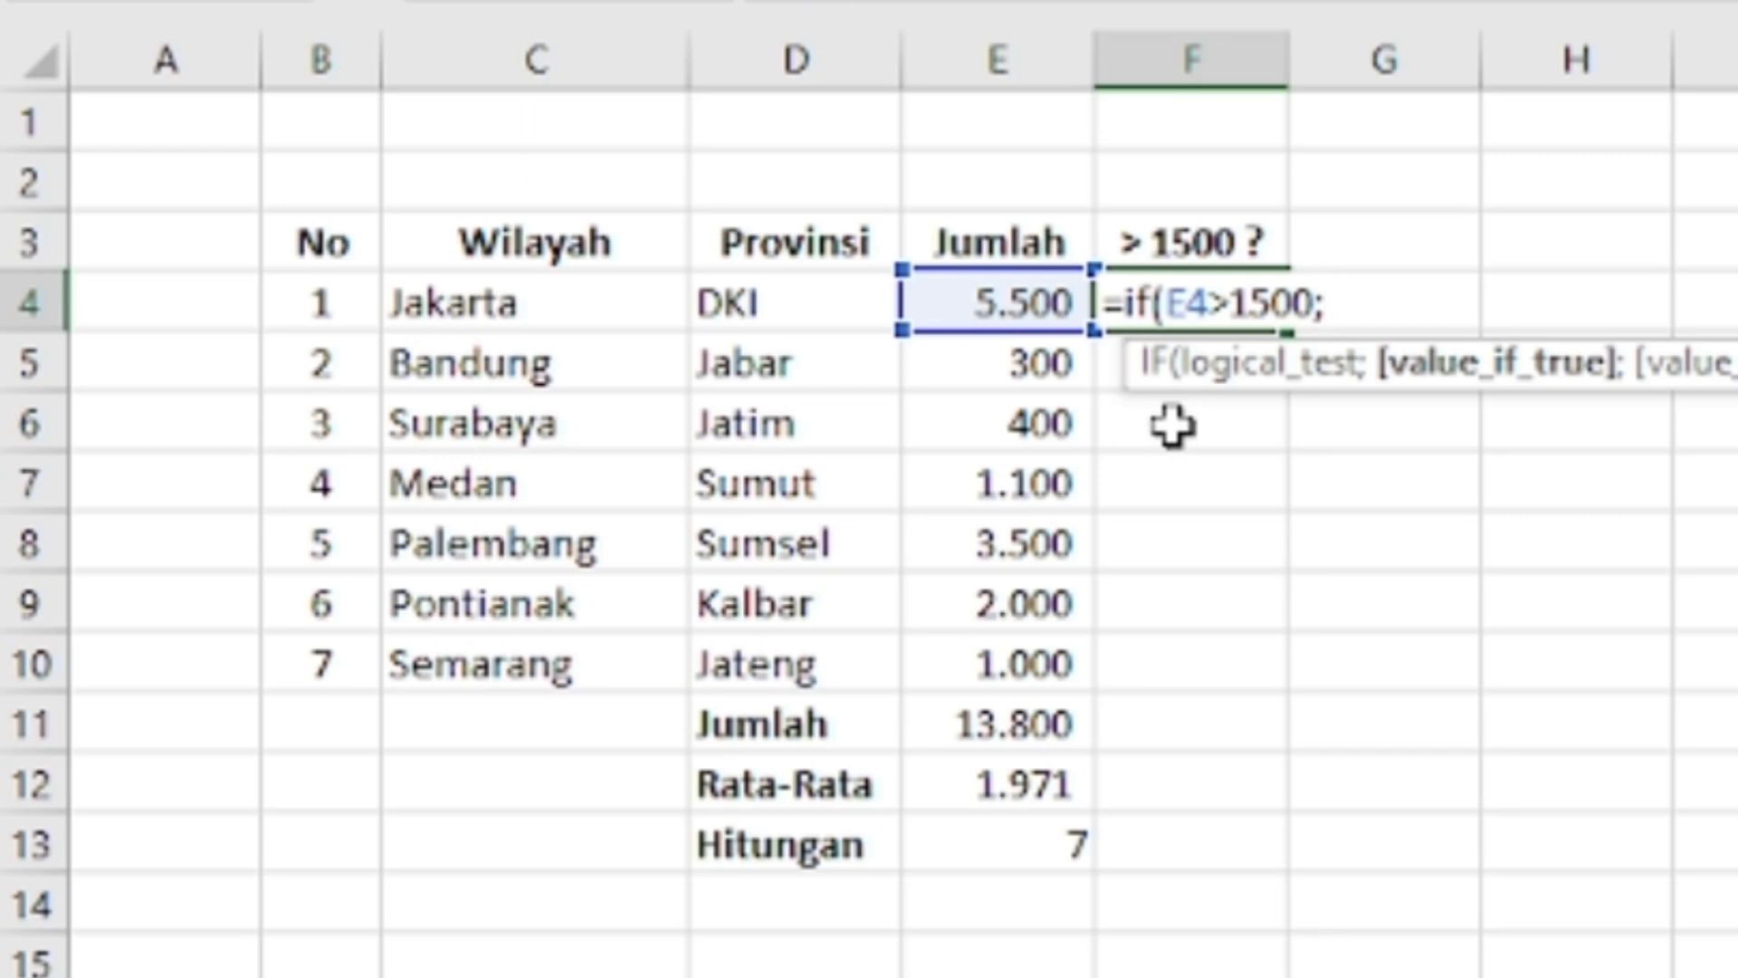
type("(")
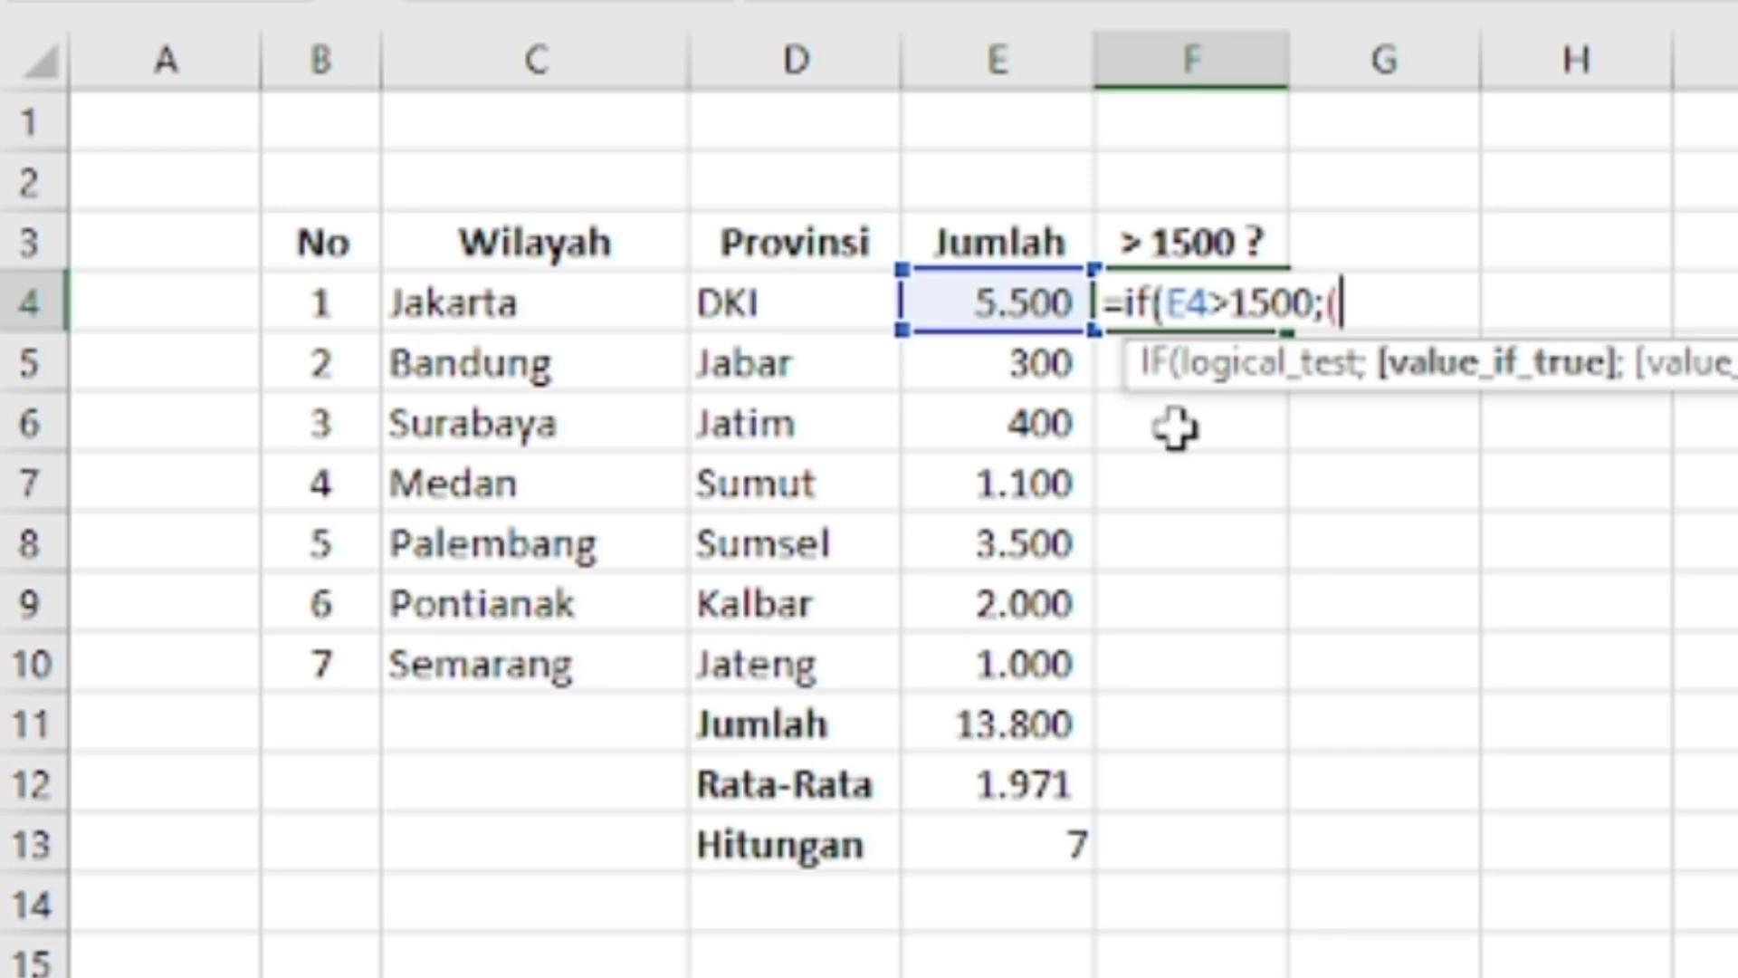
key("BackSpace")
type("\"Benar")
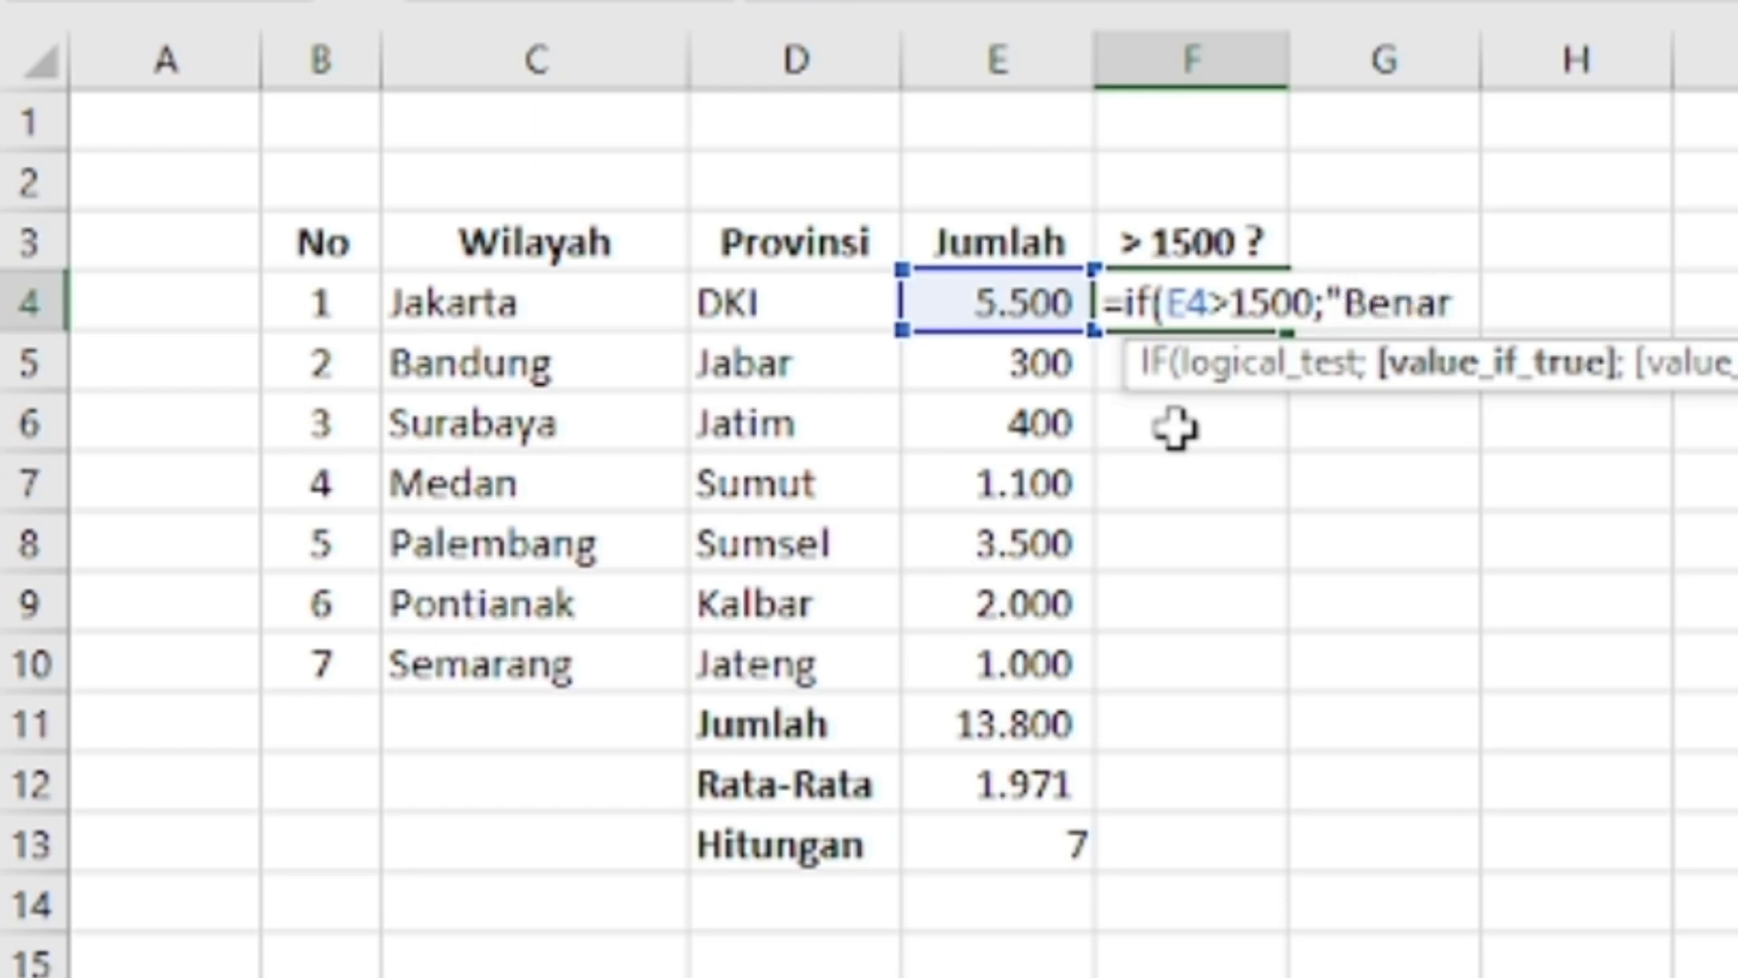
type("\";")
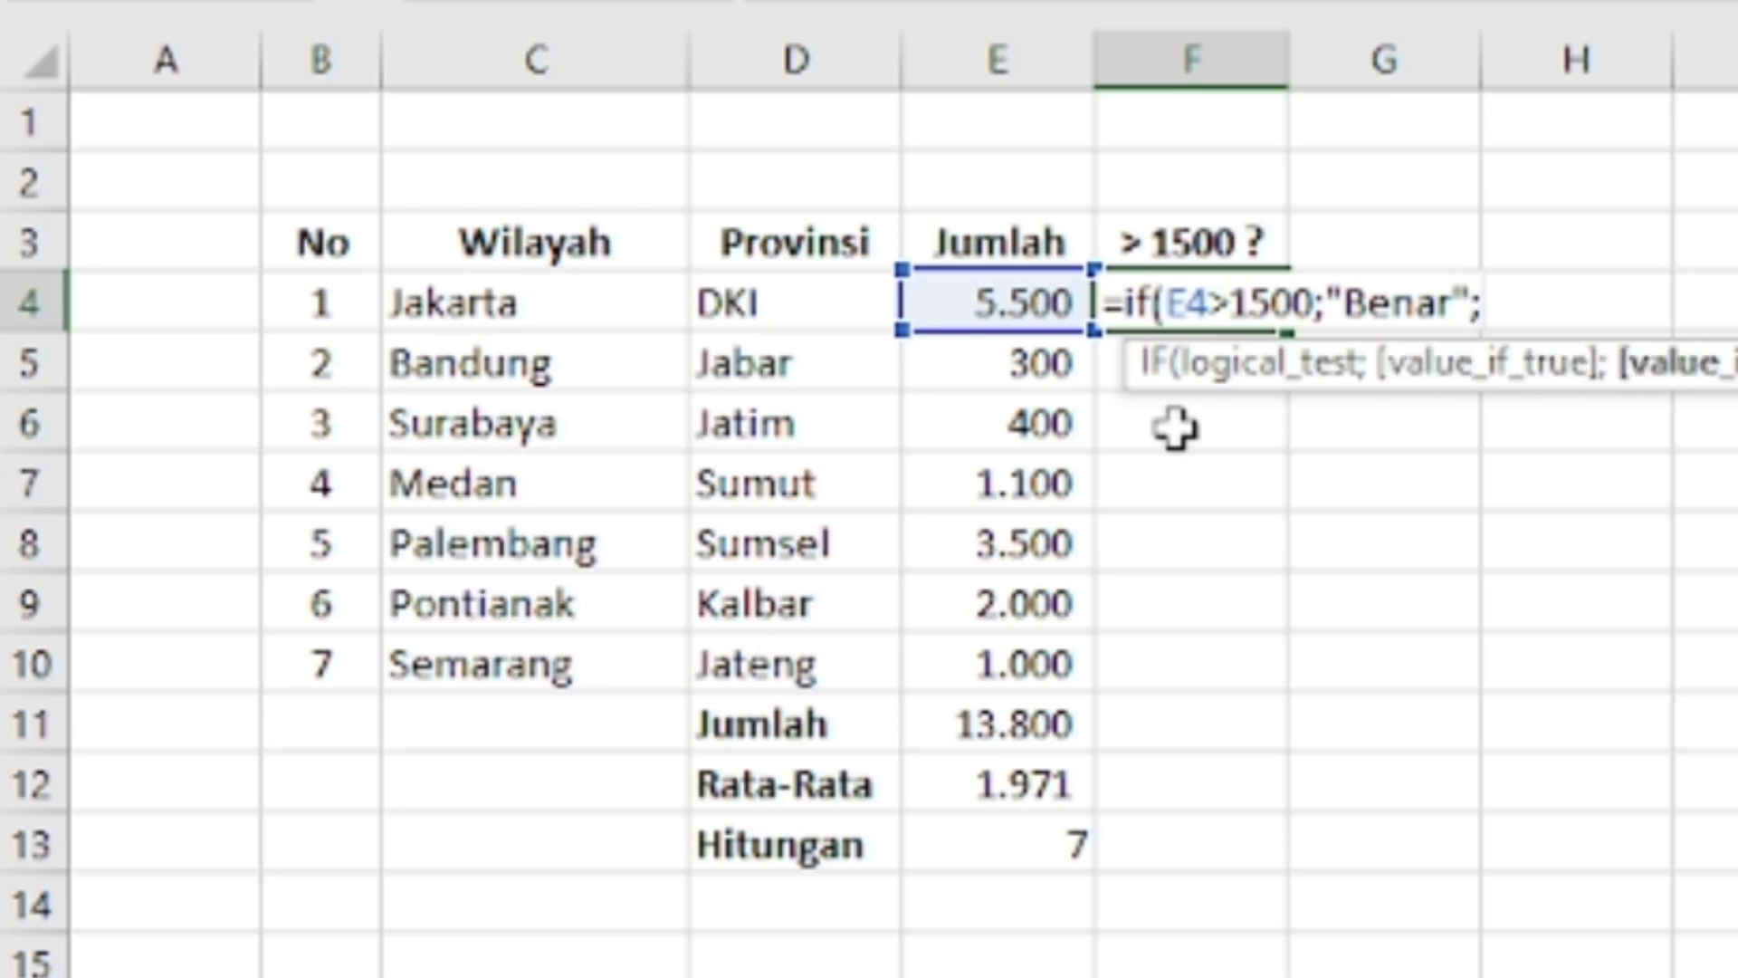
type("\"Salah")
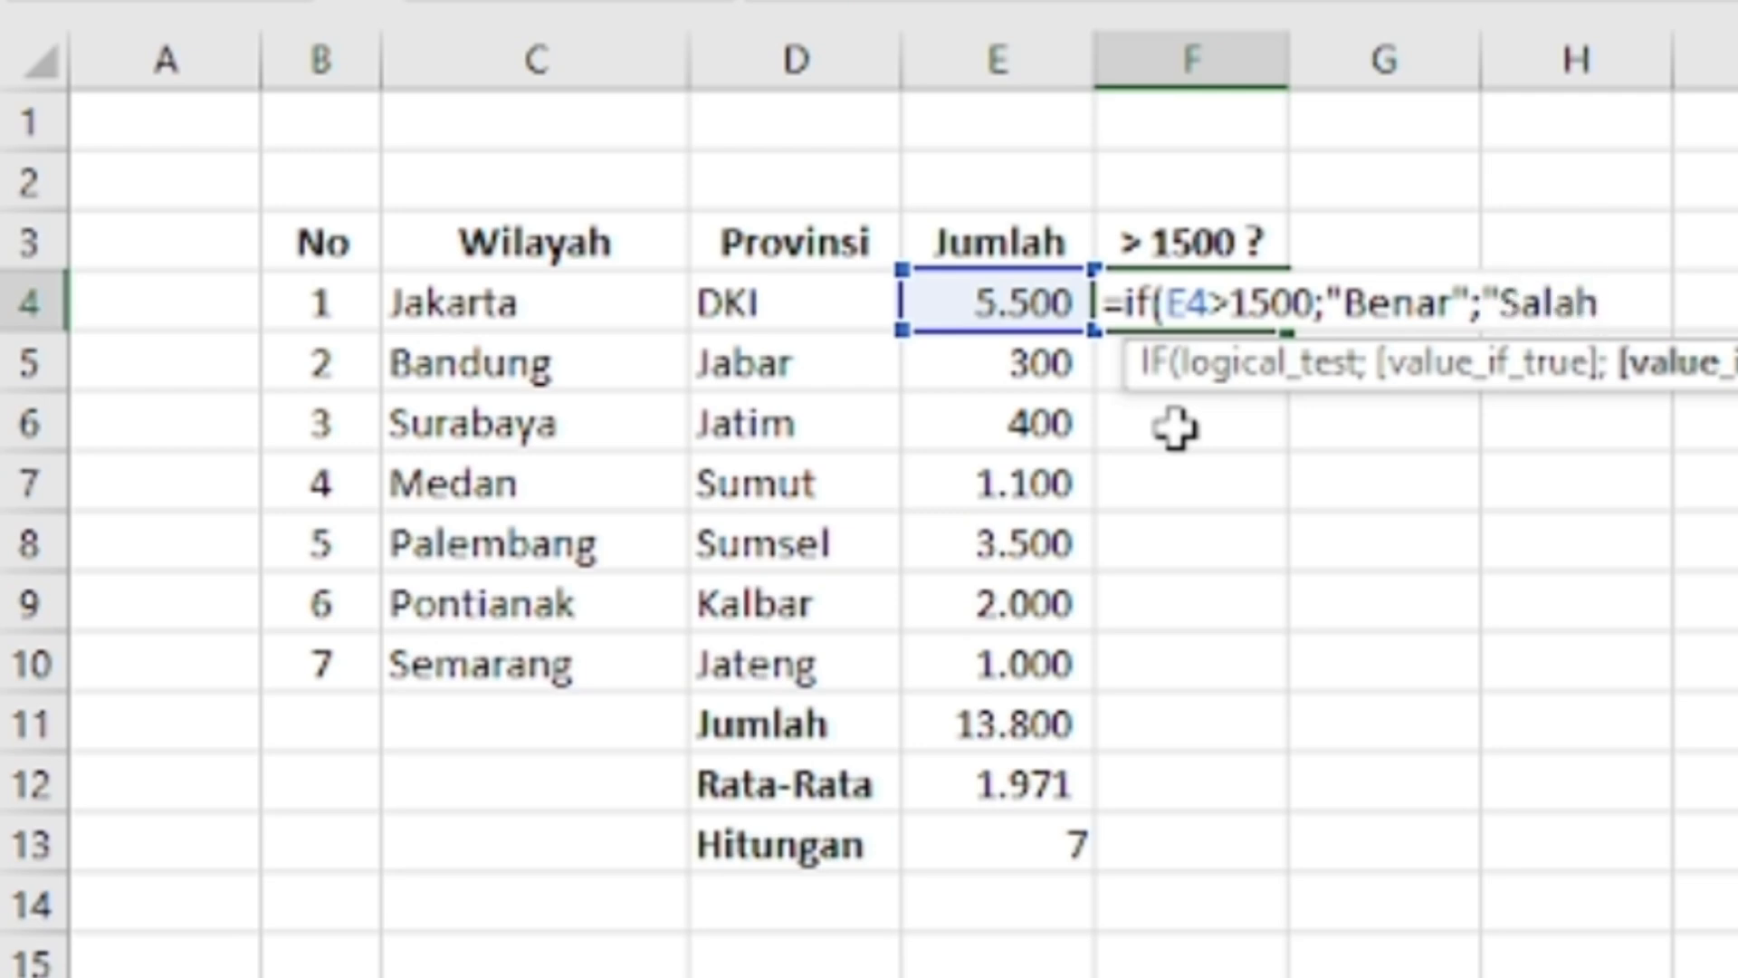
type("\")")
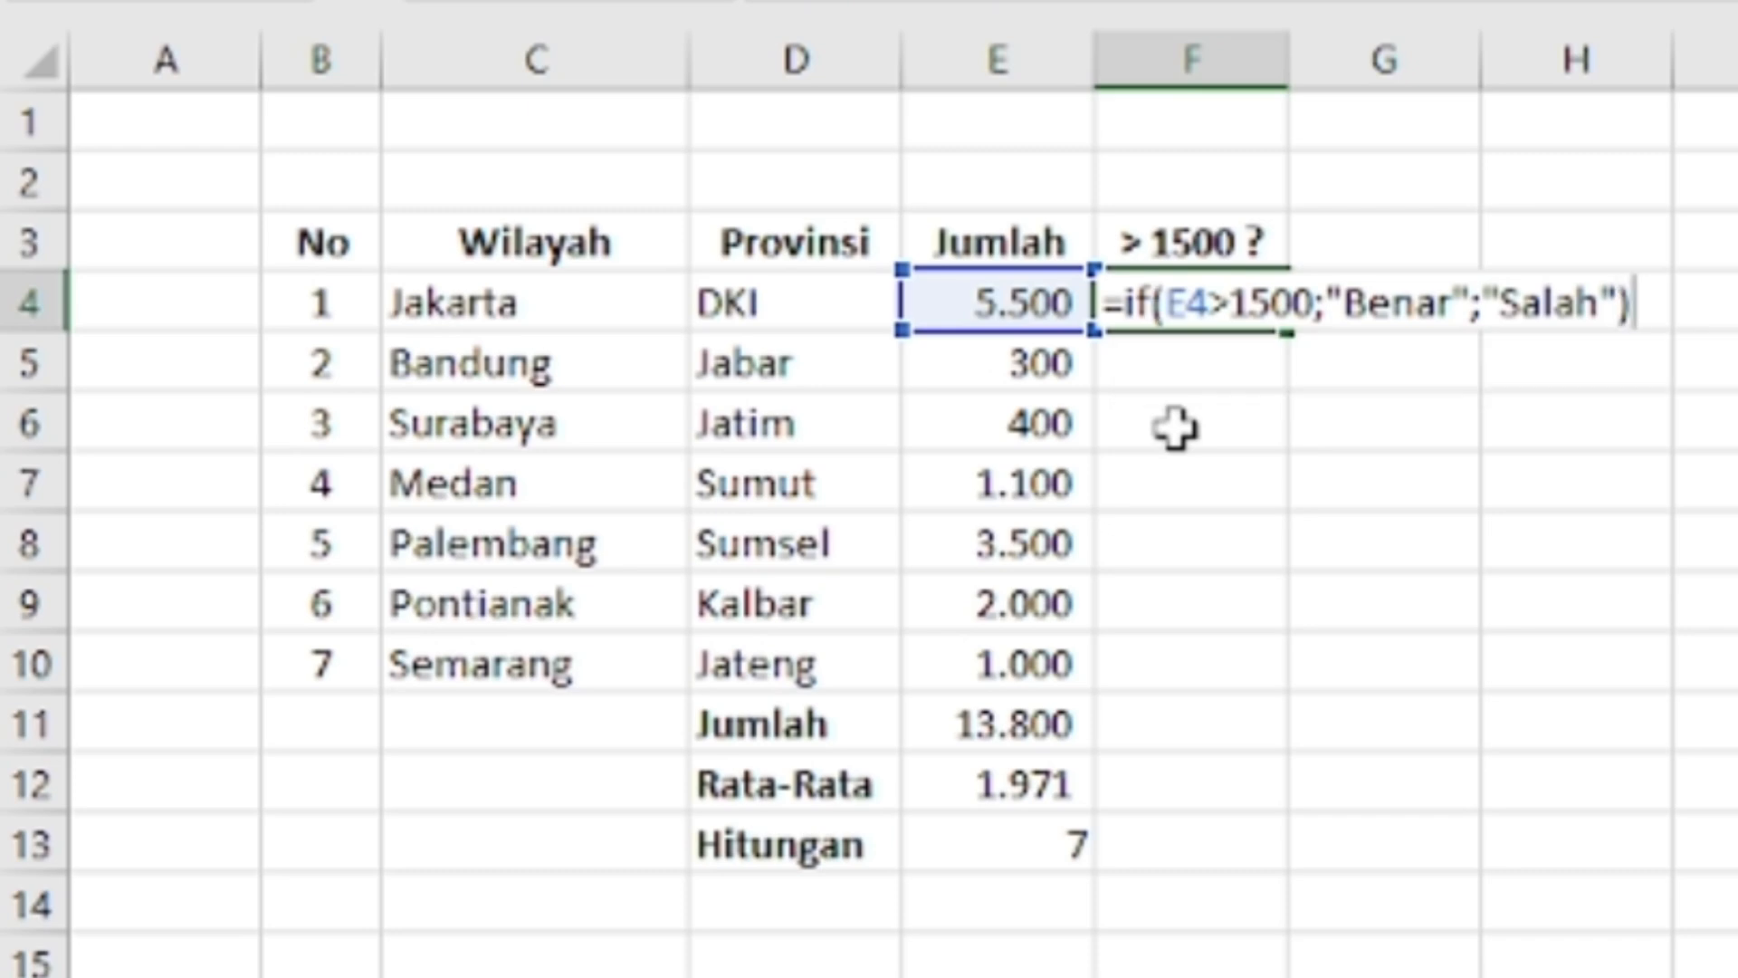
key("Return")
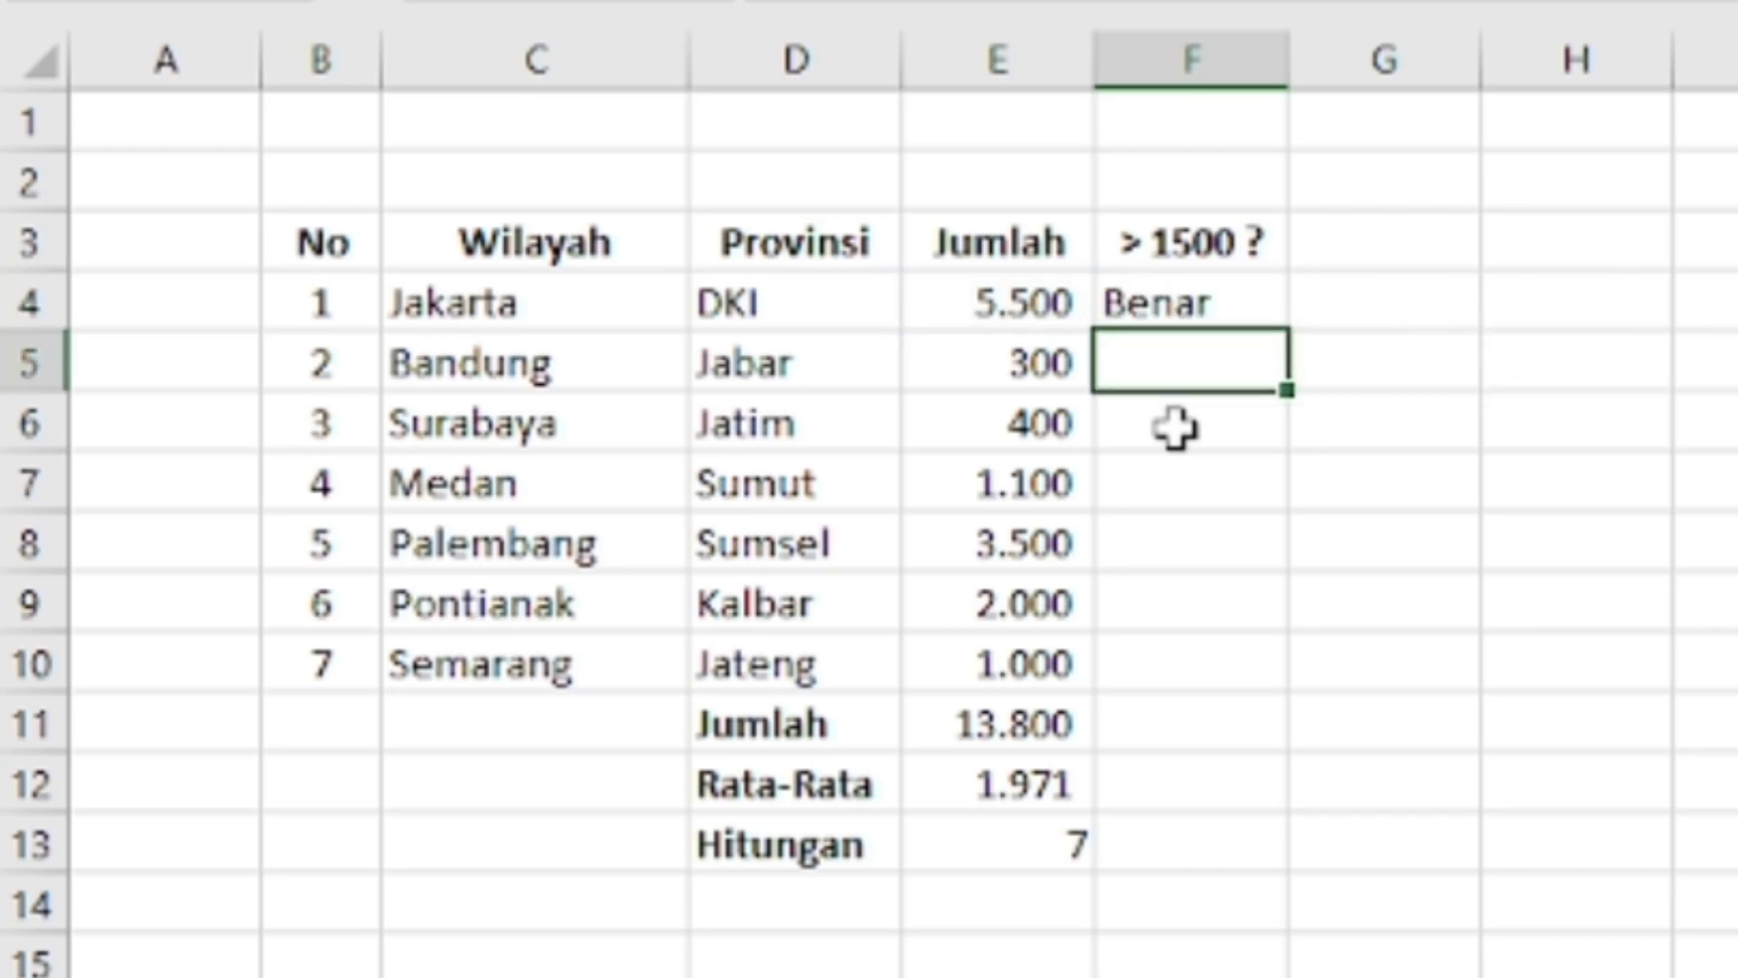
Copy the IF formula from F4 into the remaining > 1500 ? cells down to F10
key("Up")
key("ctrl+c")
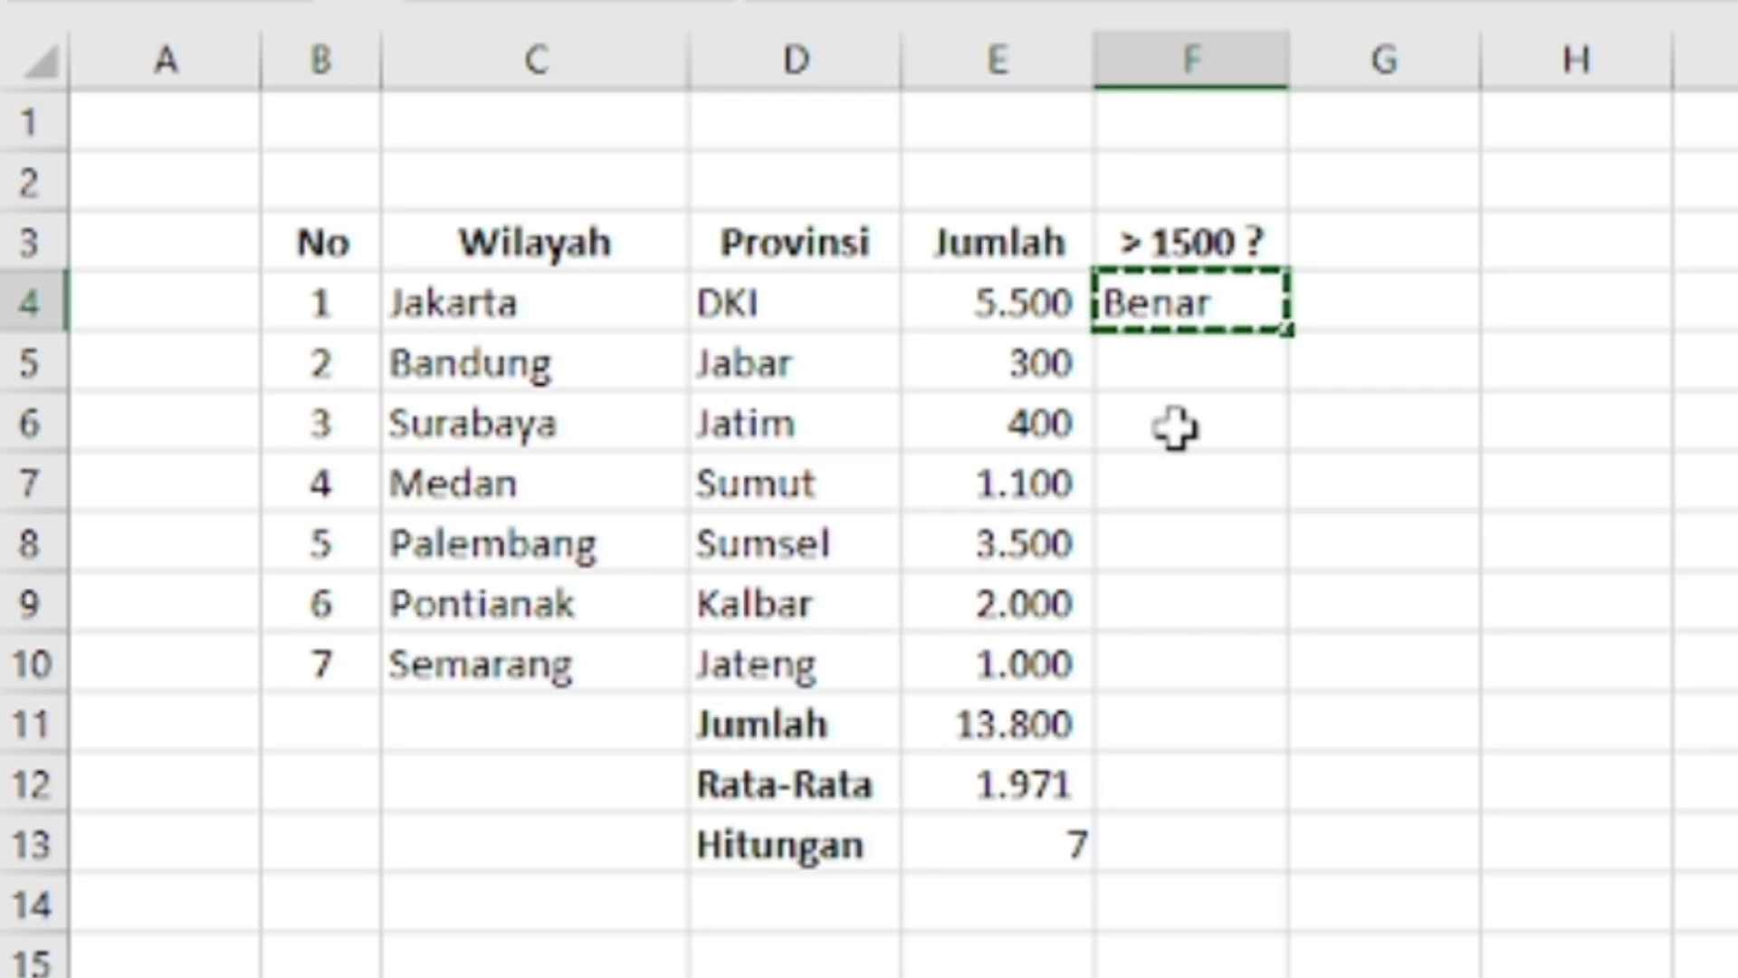
key("shift+Down")
key("shift+Down")
key("shift+Down")
key("shift+Down")
key("shift+Down")
key("shift+Down")
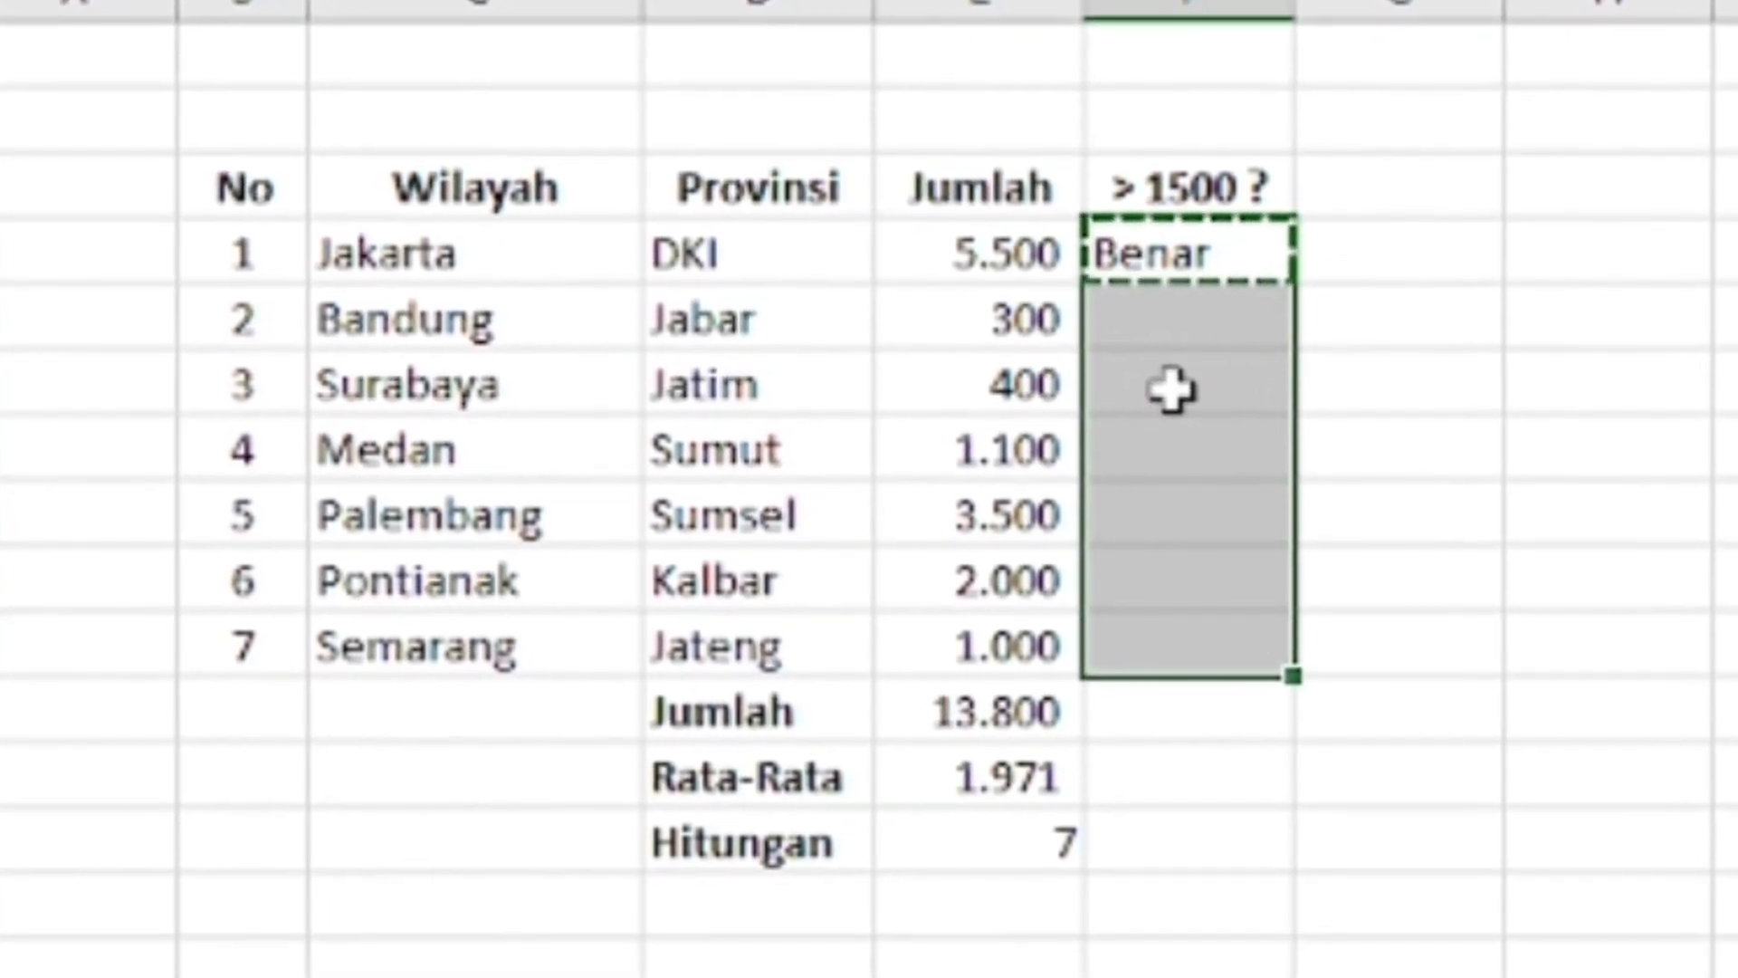
key("ctrl+v")
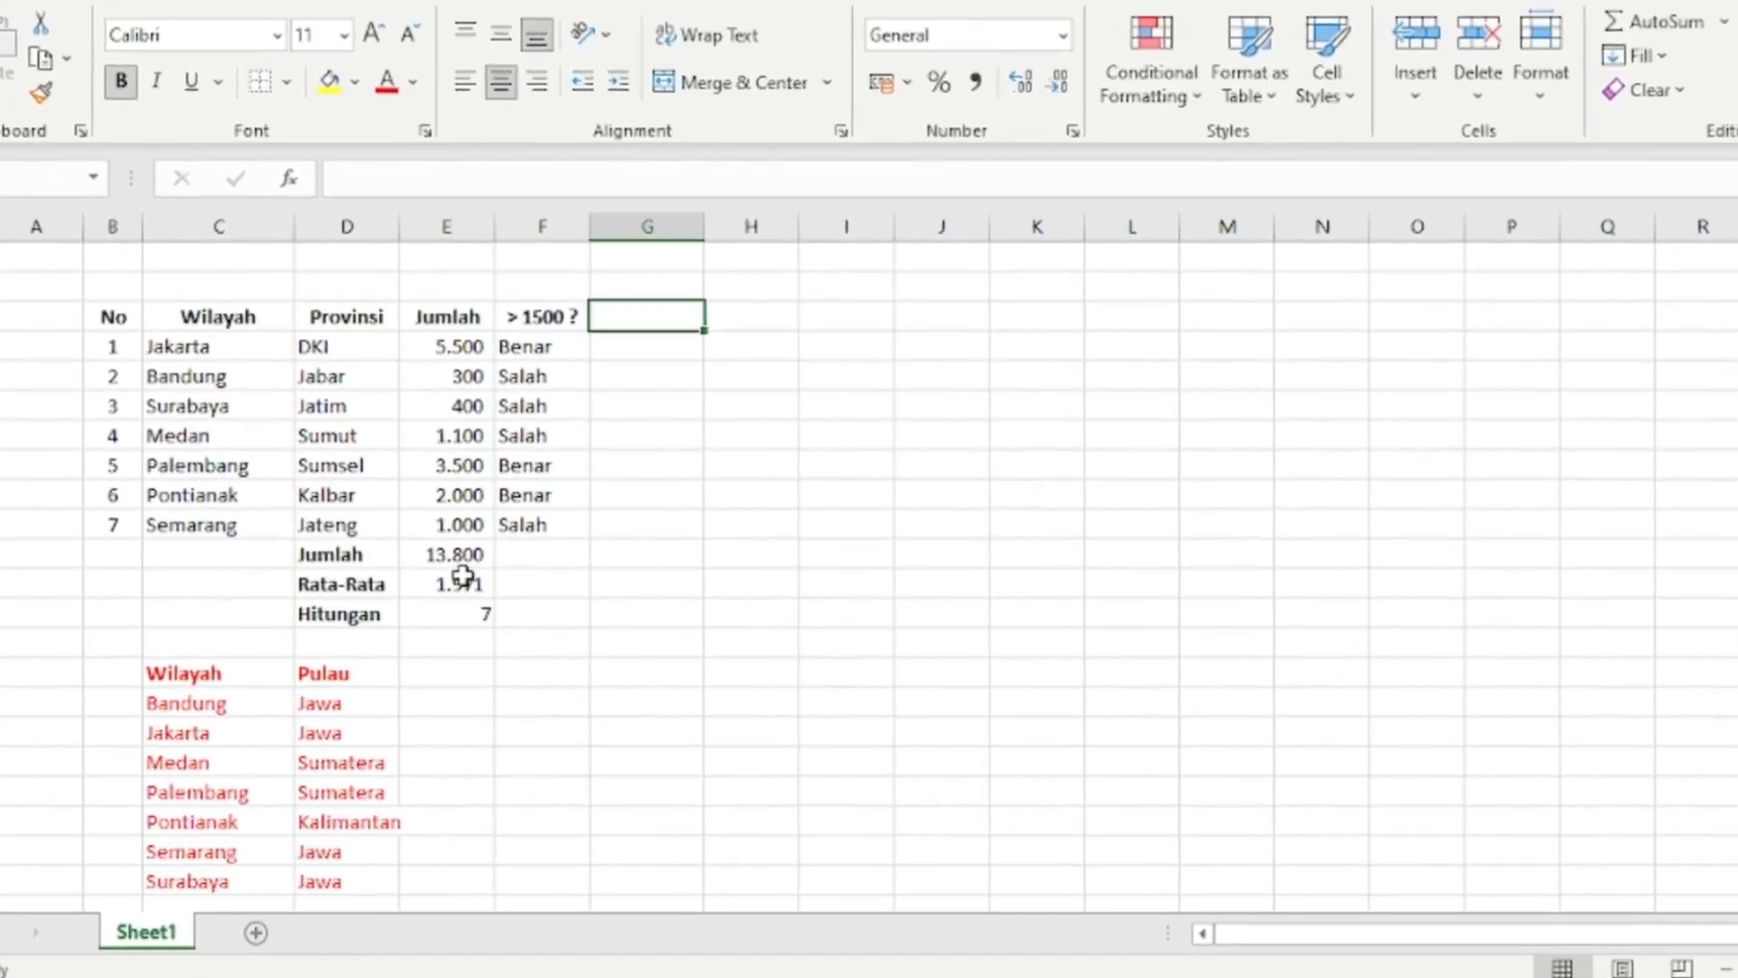
Add the heading Pulau in cell G3 and enter =VLOOKUP(C4;$C$15:$D$22;2;0) in cell G4 below it
type("Pulau")
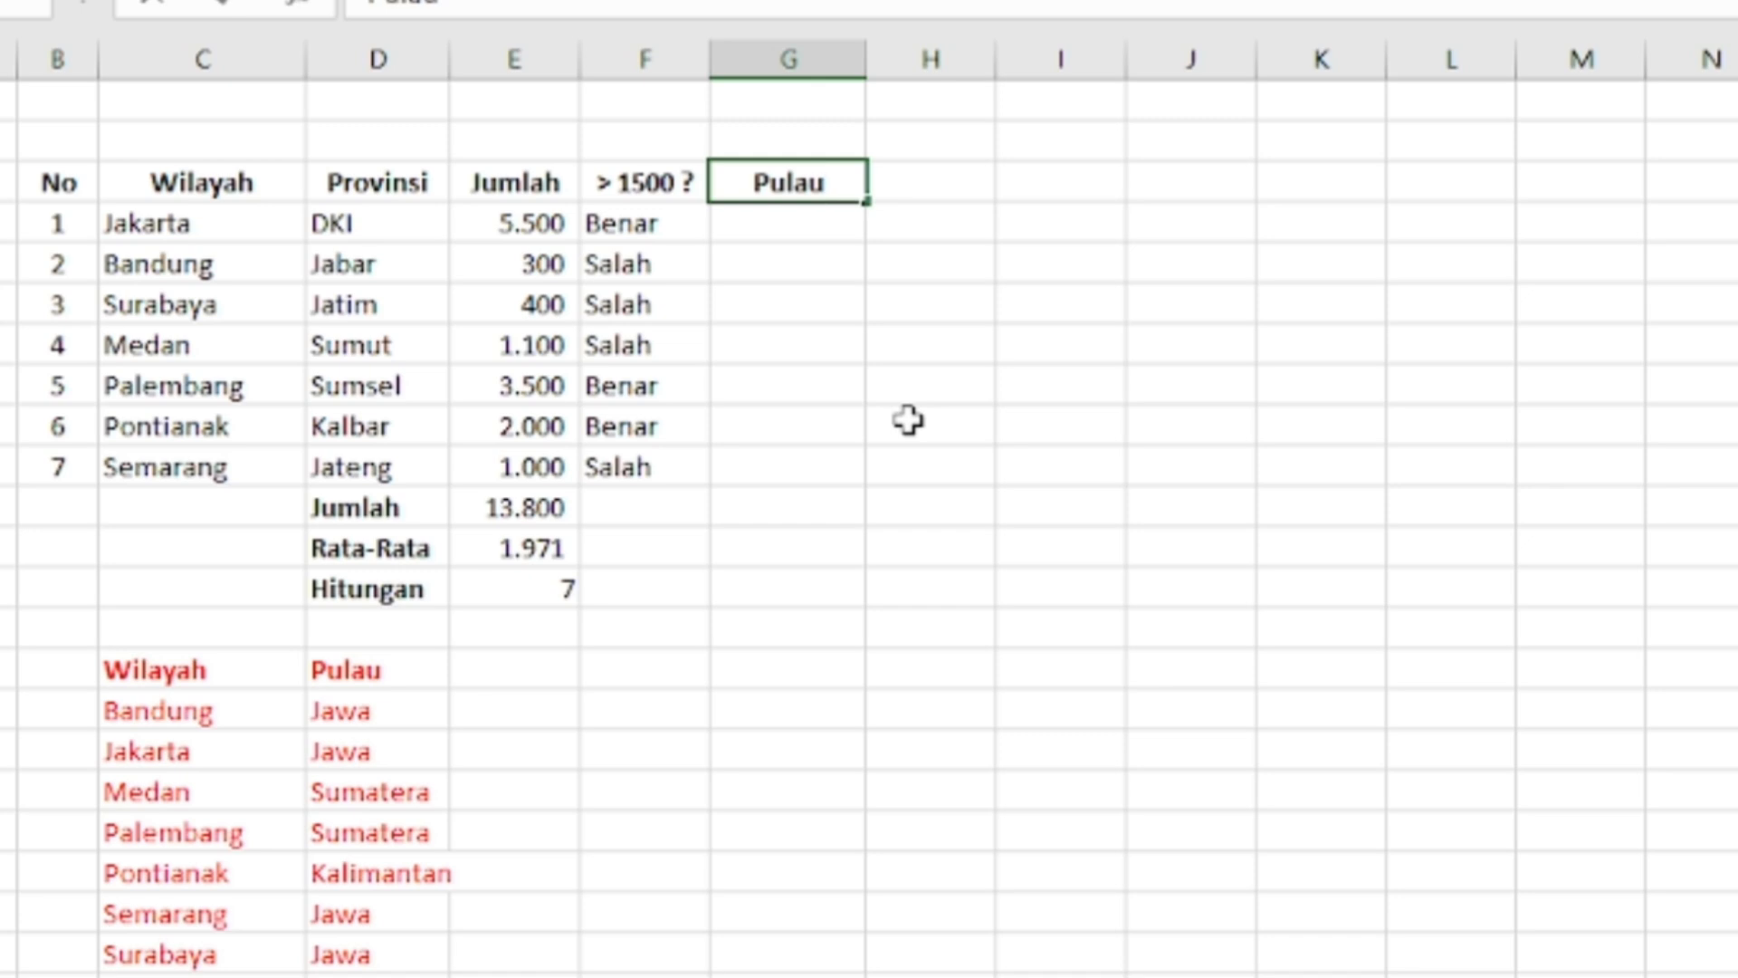
key("Return")
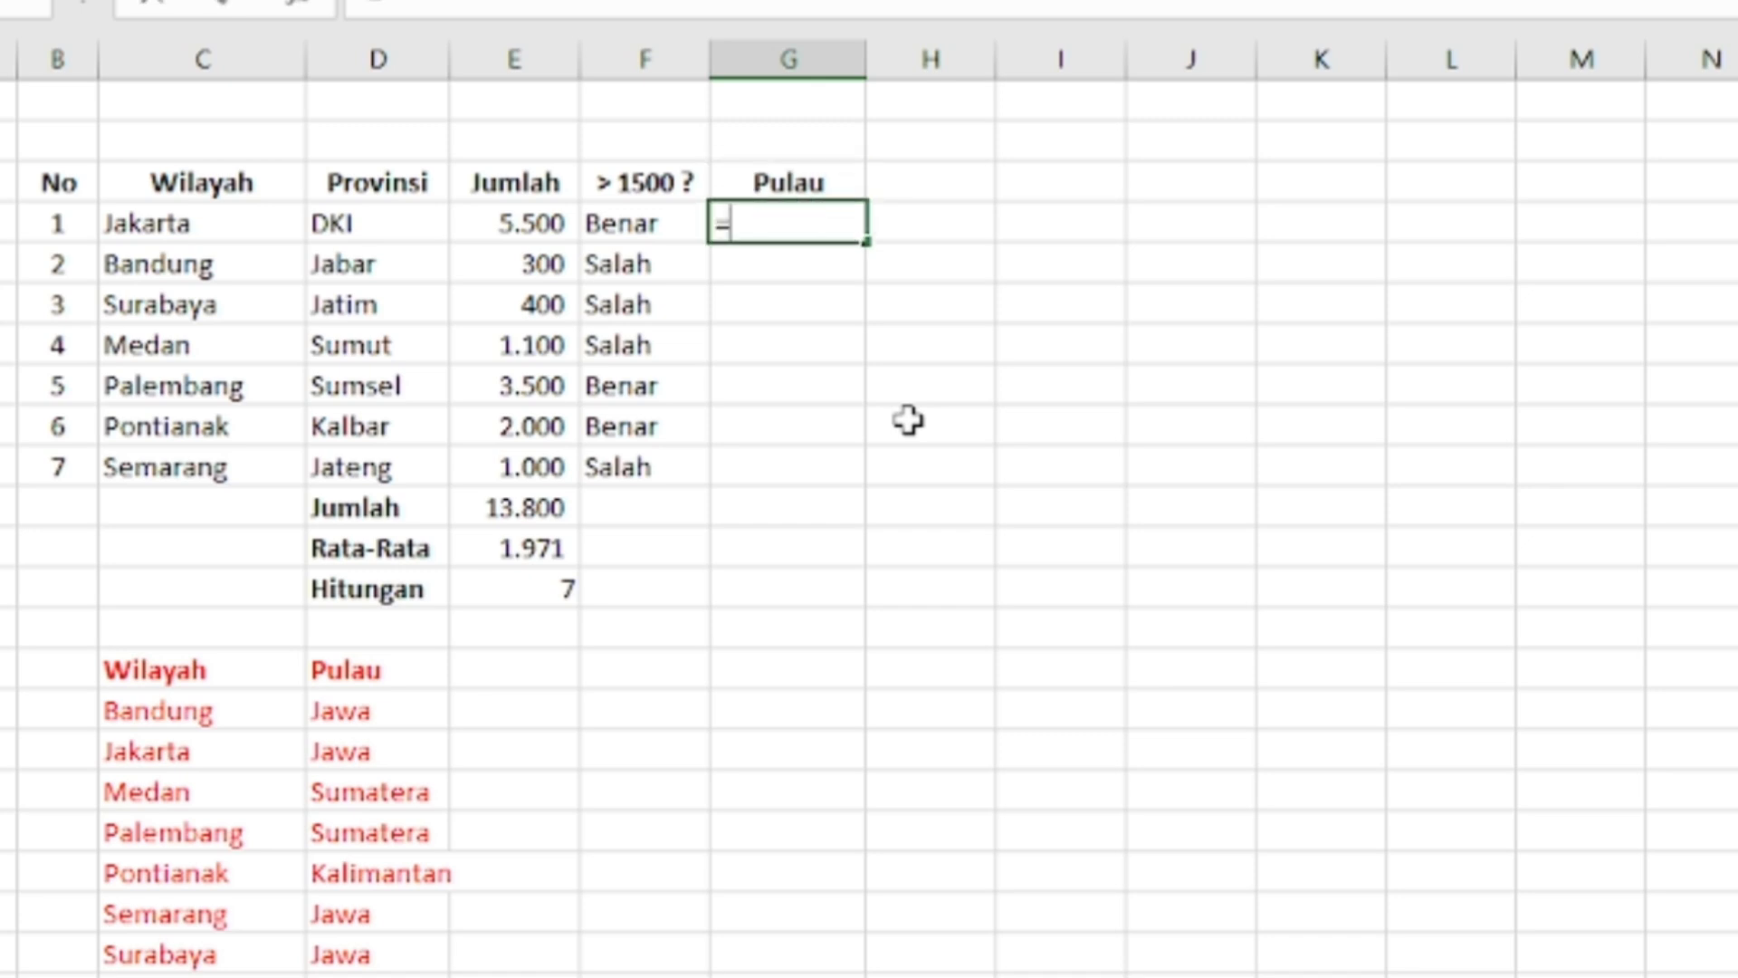
type("=vloo")
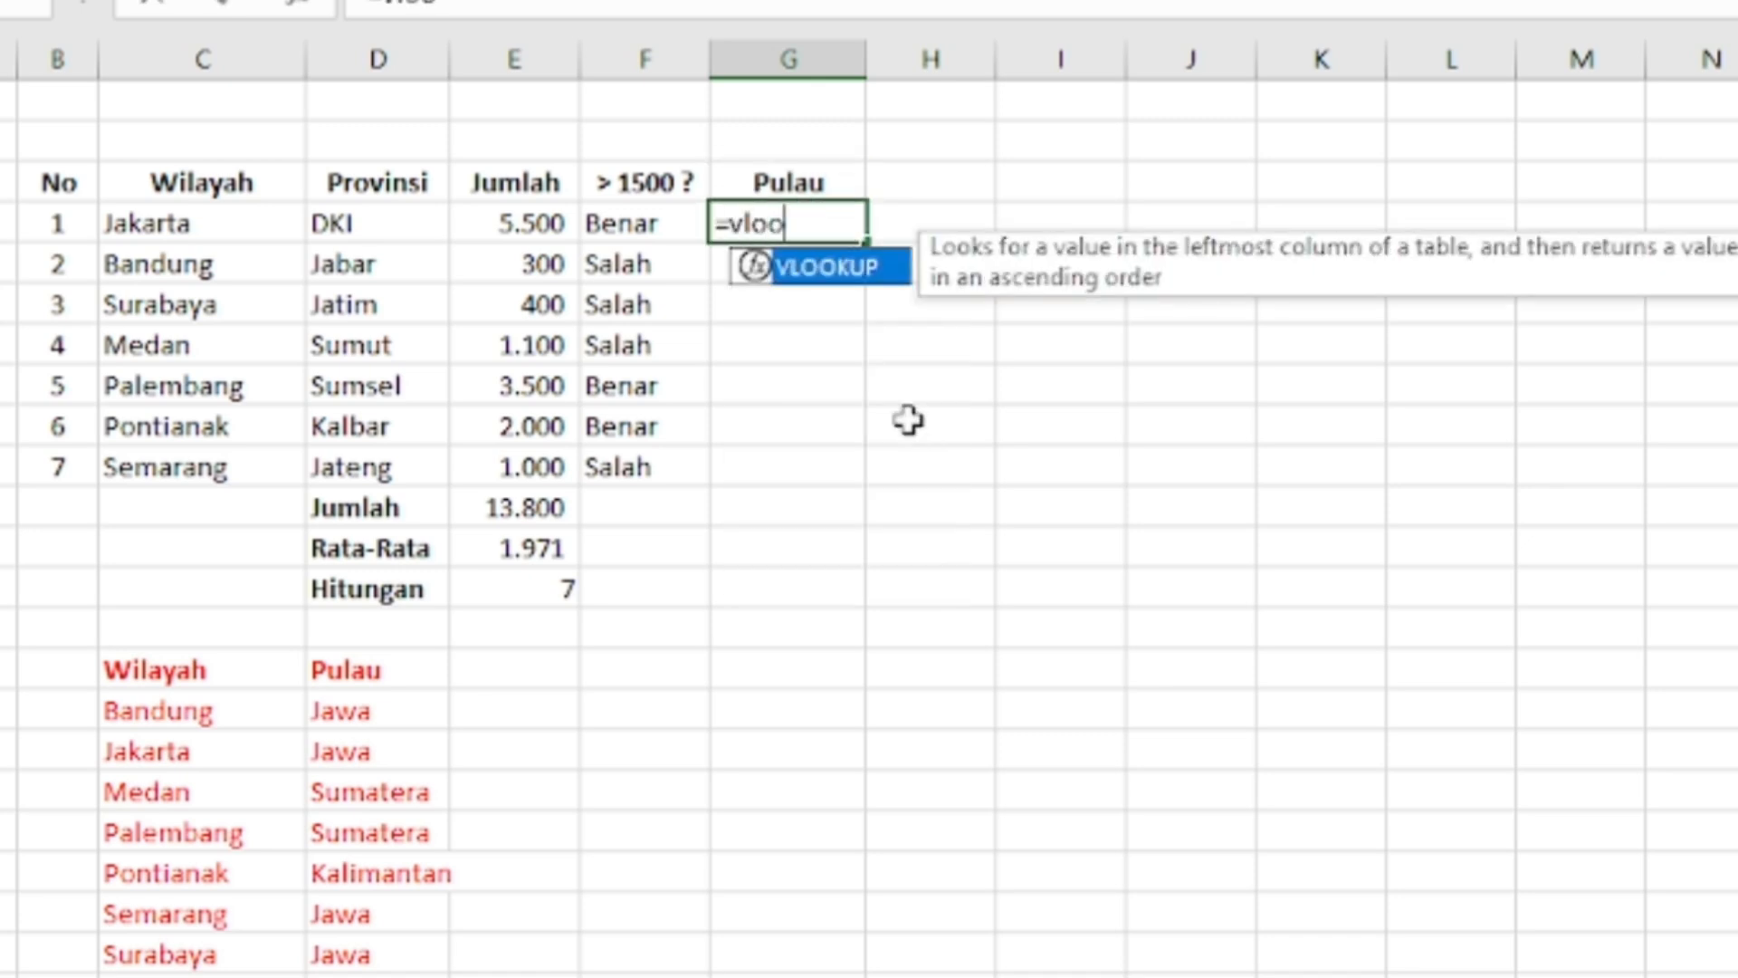
type("kup(")
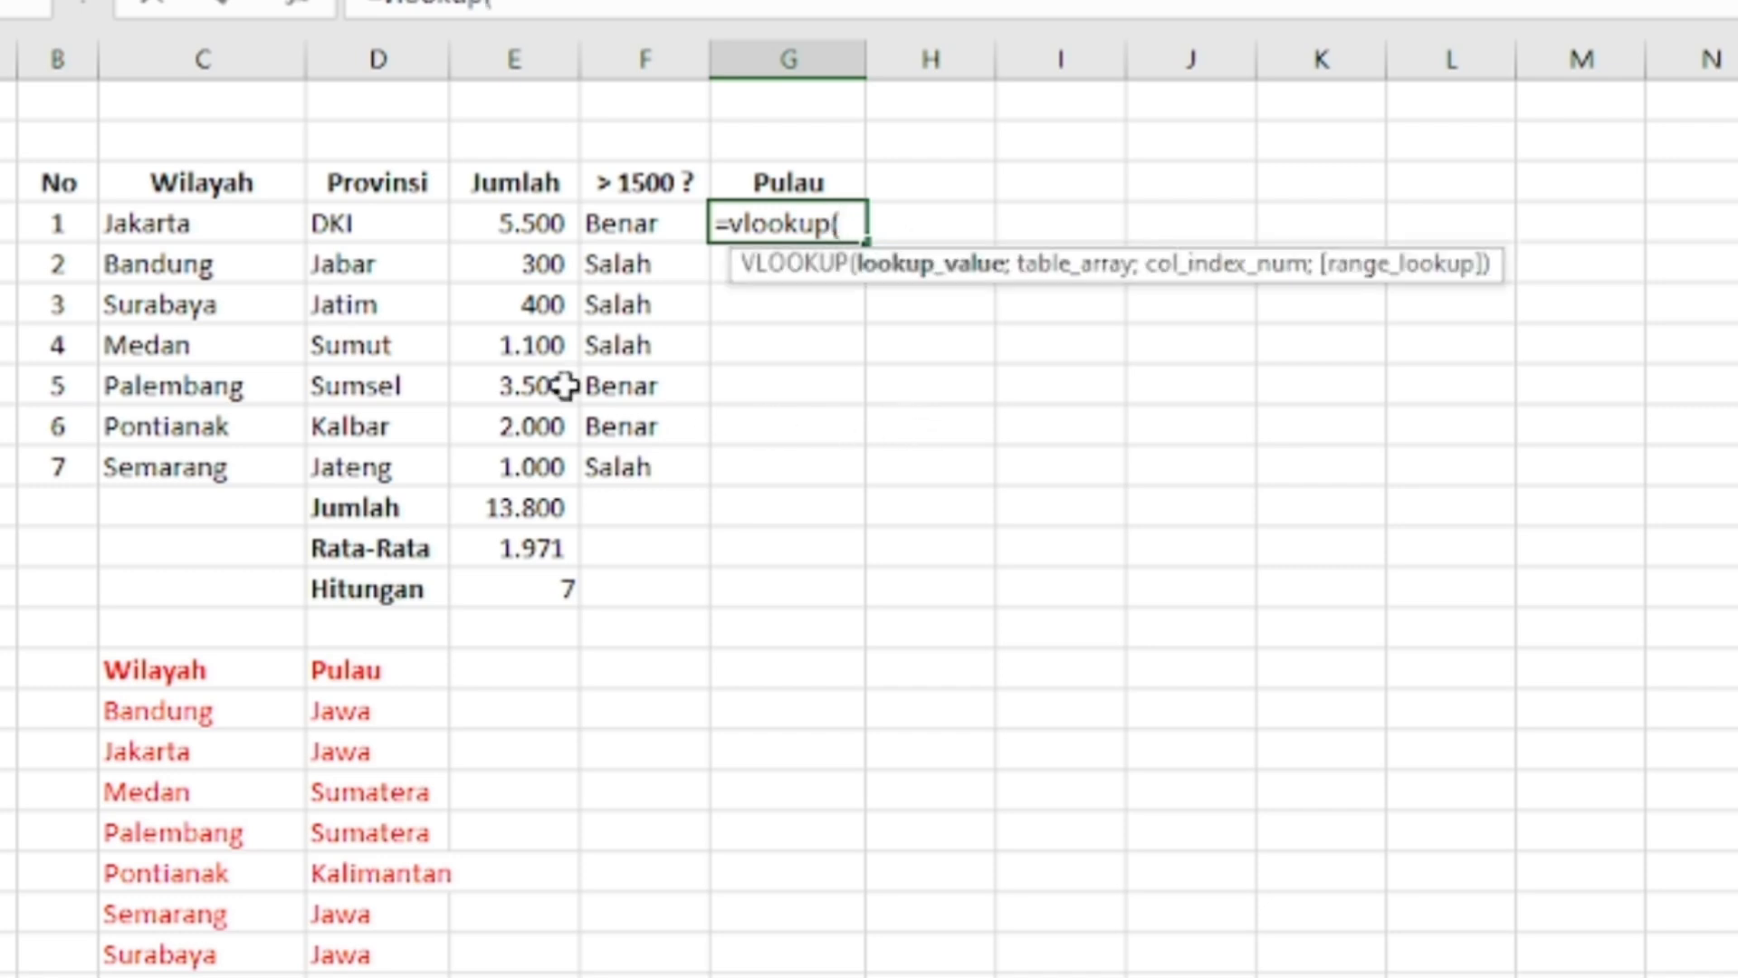
left_click(173, 230)
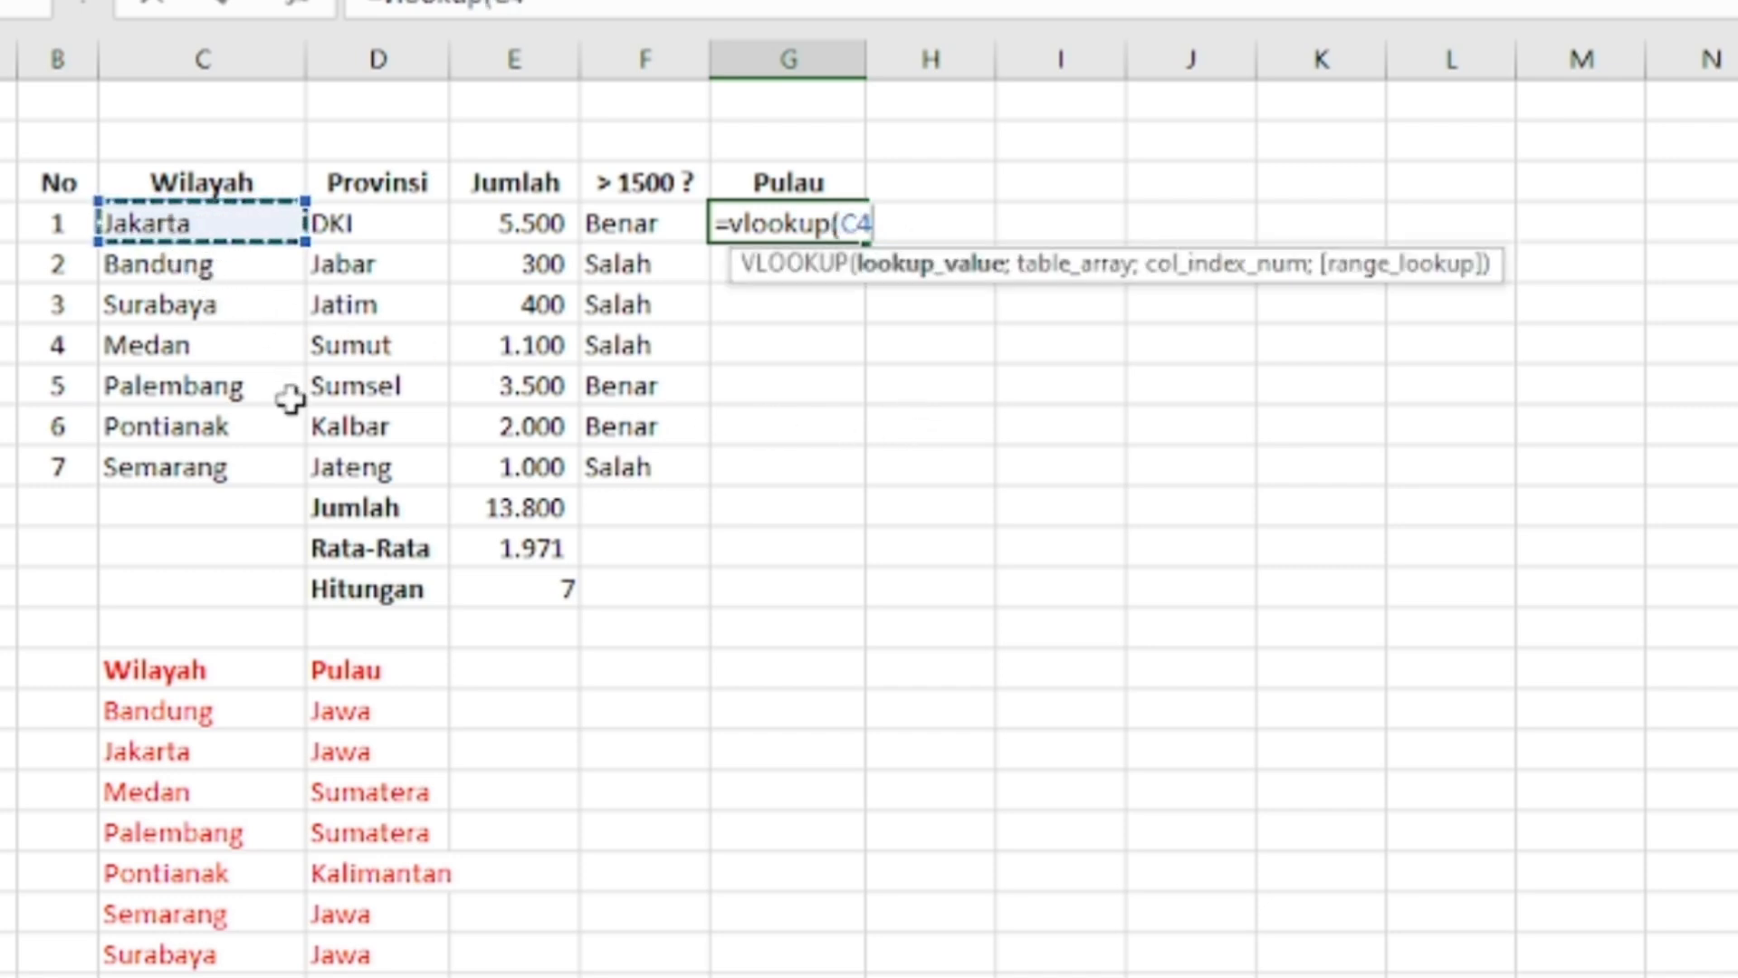
type(";")
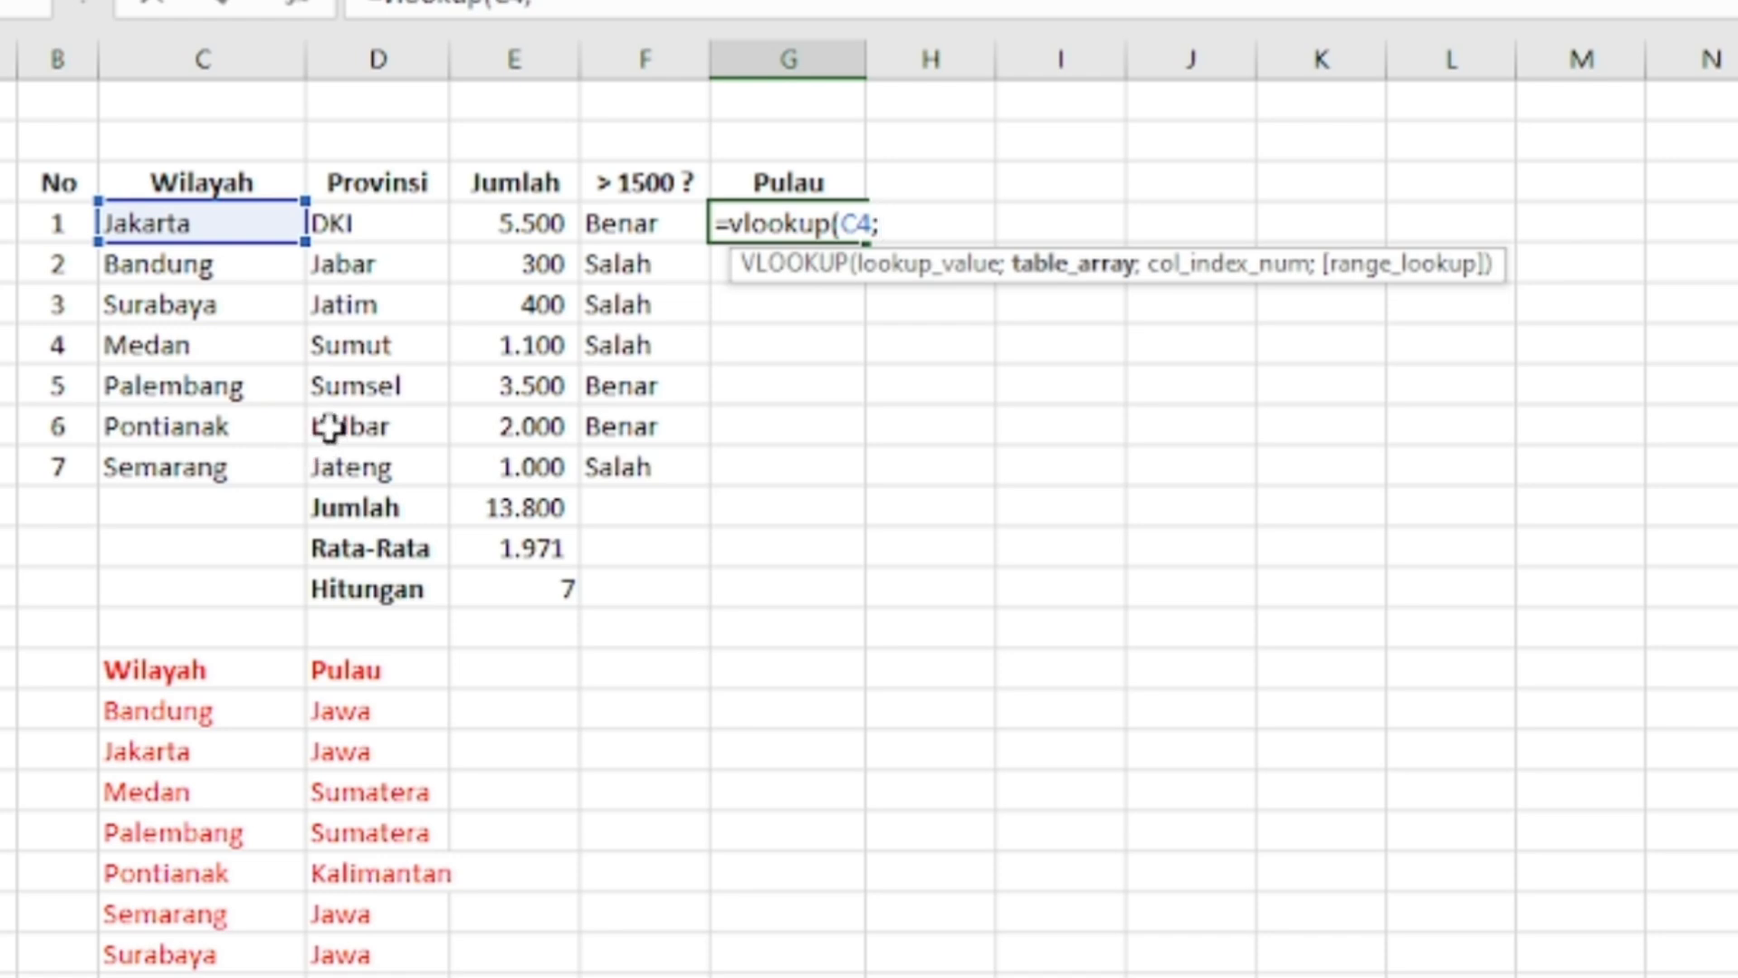
left_click(108, 671)
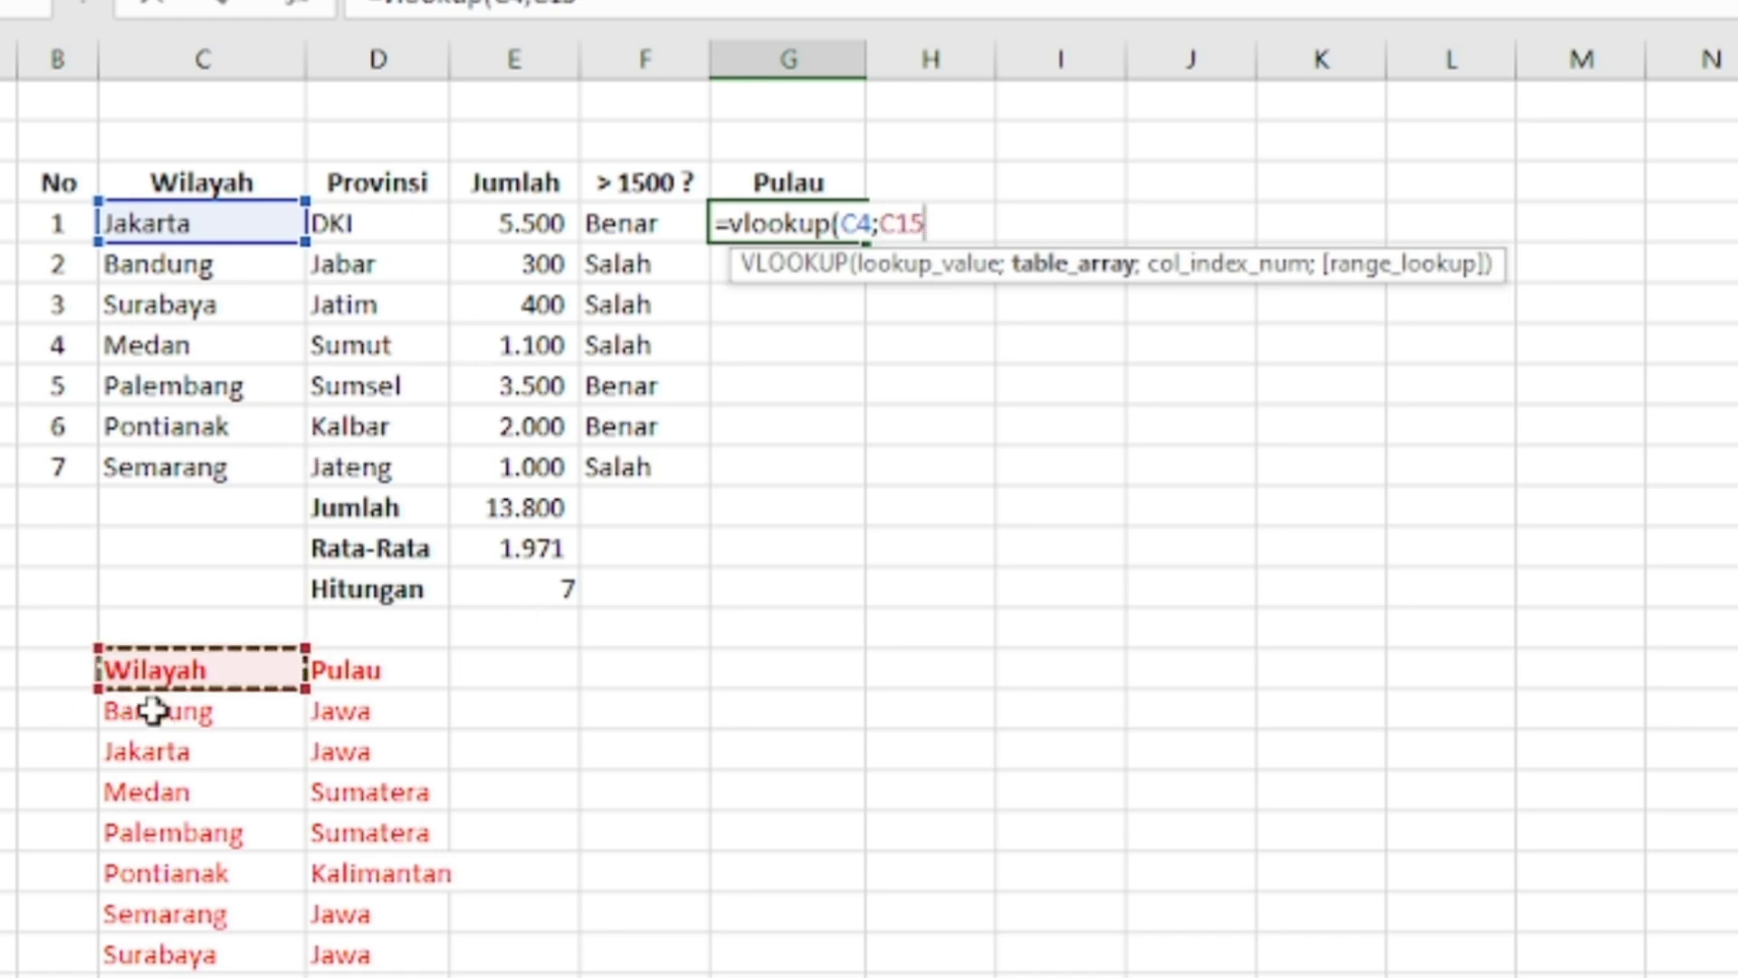
key("shift+Right")
key("shift+Down")
key("shift+Down")
key("shift+Down")
key("shift+Down")
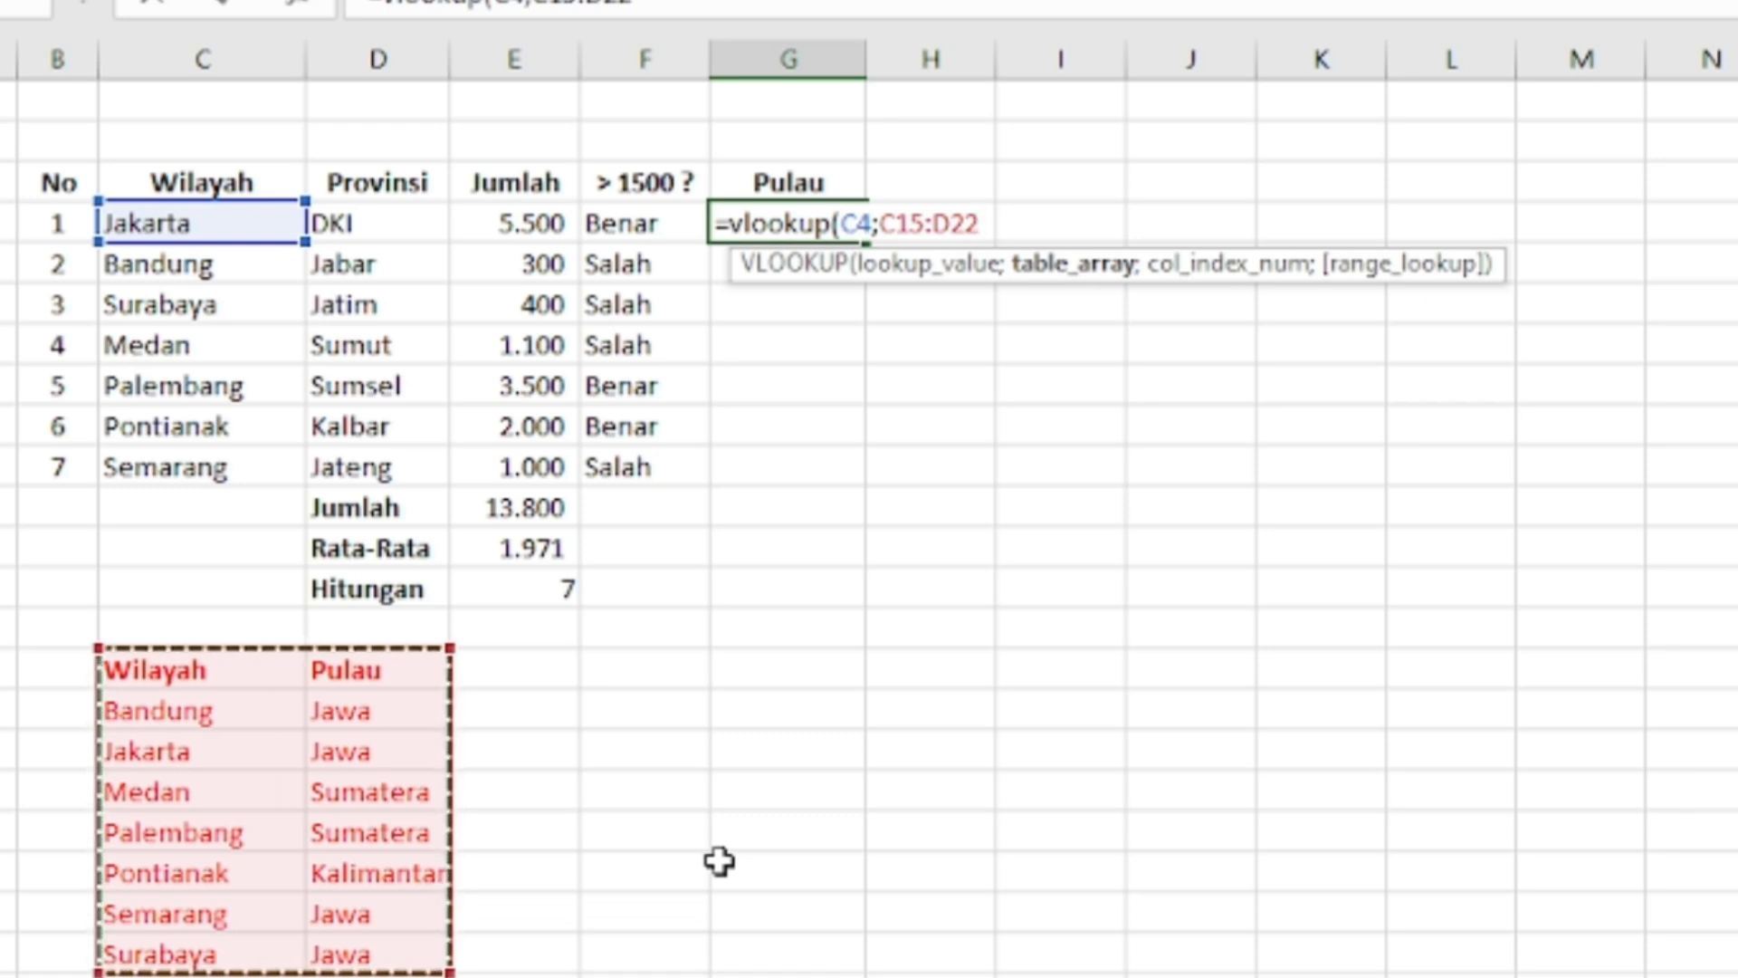
key("F4")
type(";")
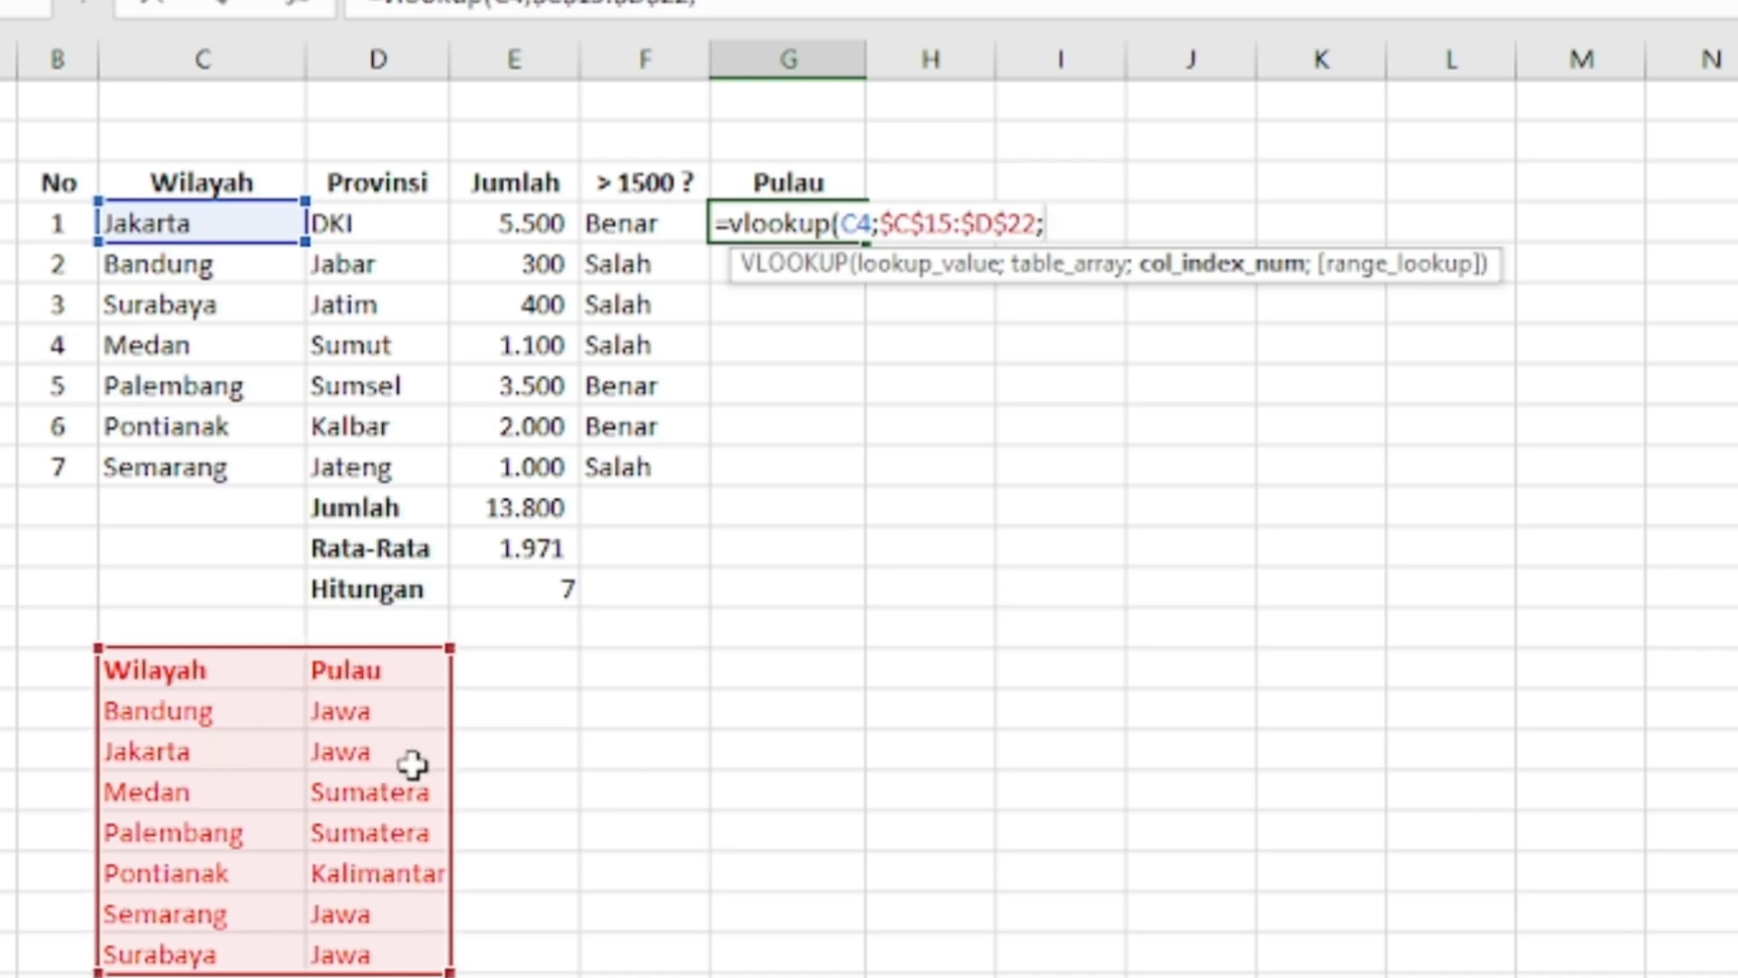
type("2;")
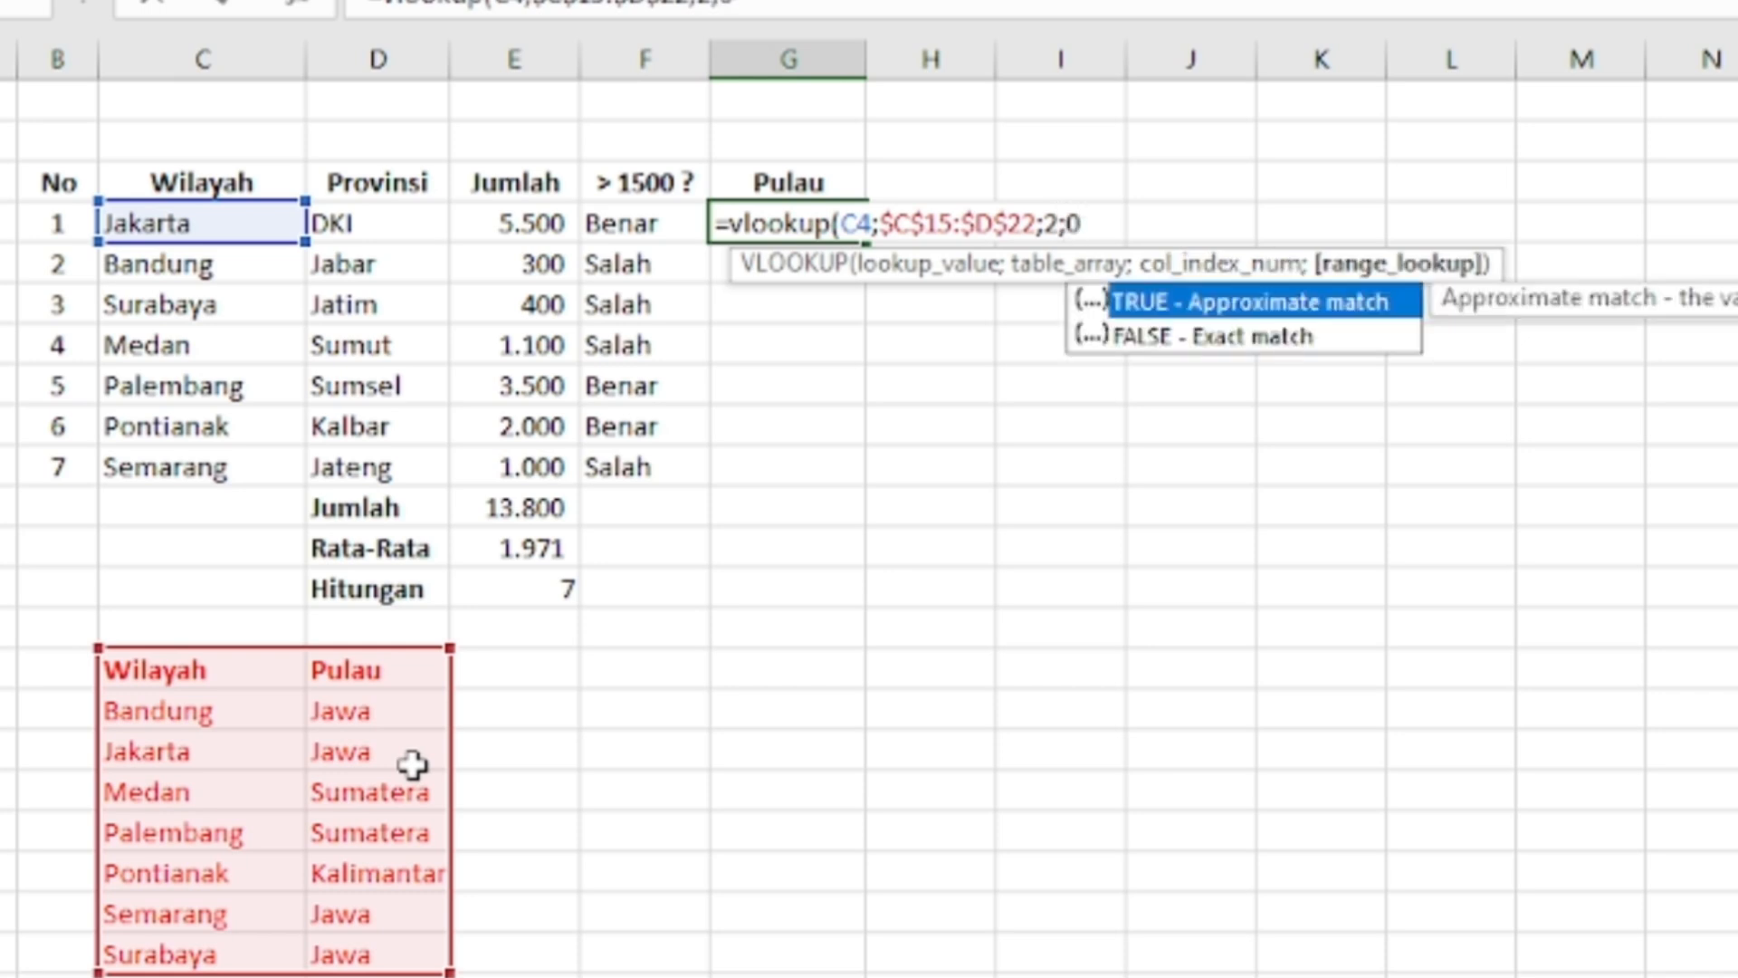
type("0)")
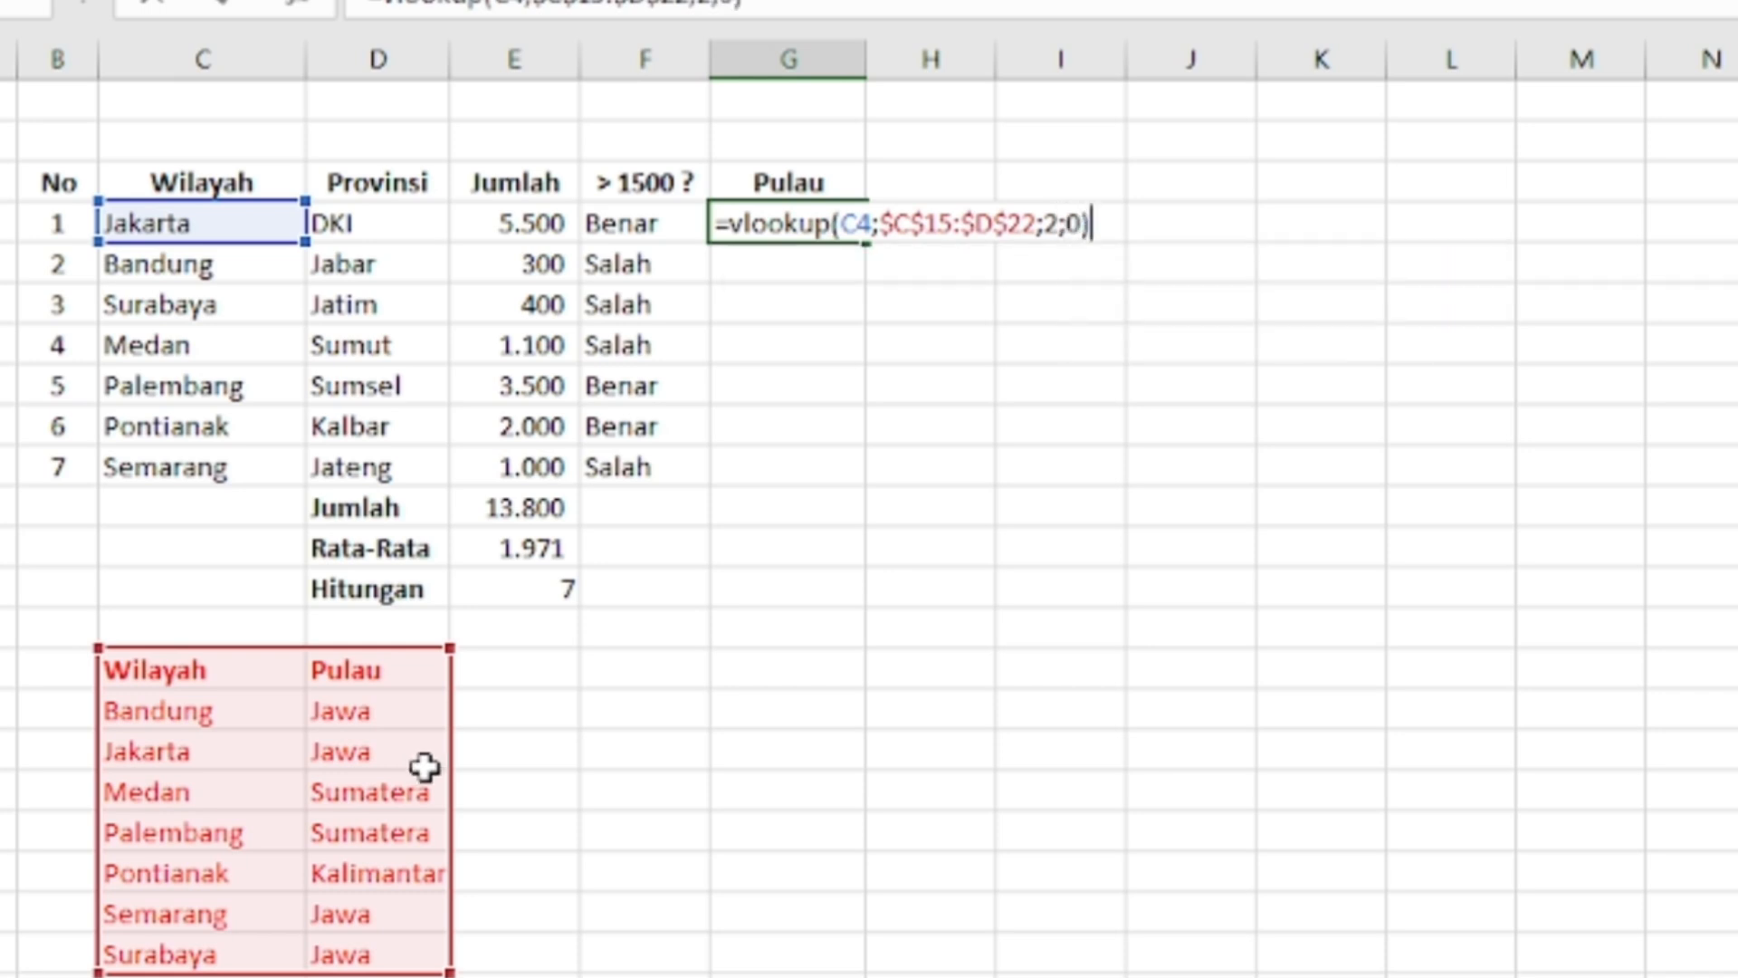
key("Return")
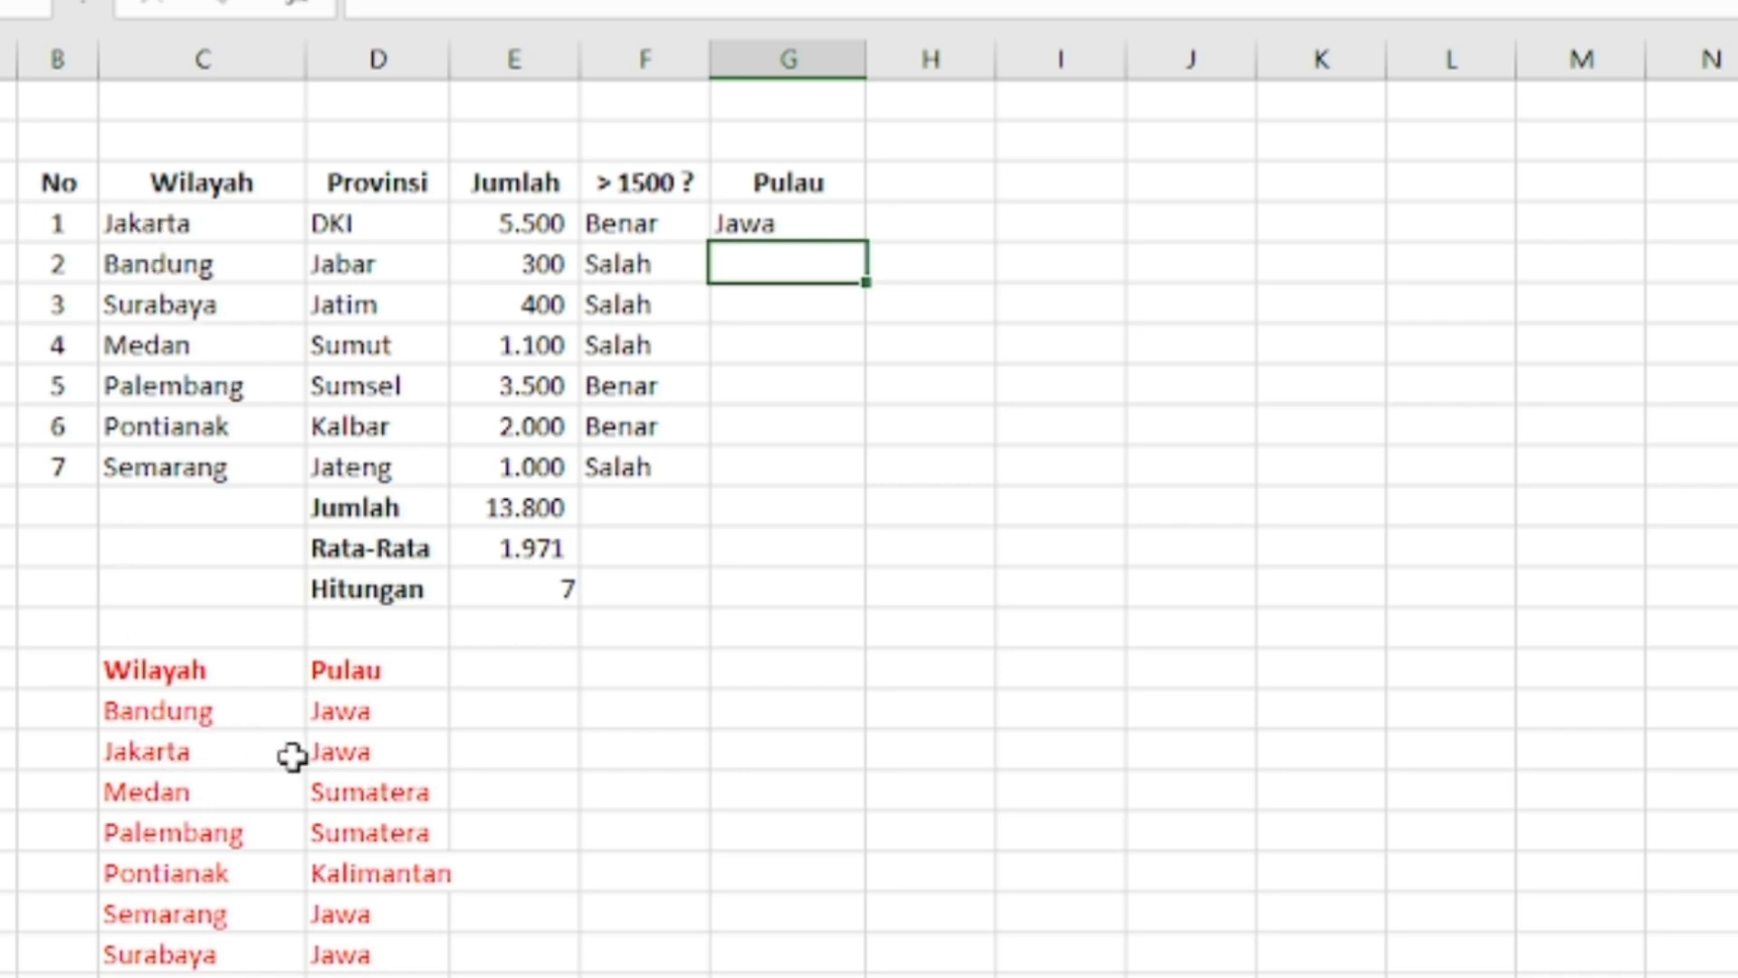
Copy the VLOOKUP formula from G4 down through G10 to fill the Pulau column for every region
left_click(760, 221)
key("ctrl+c")
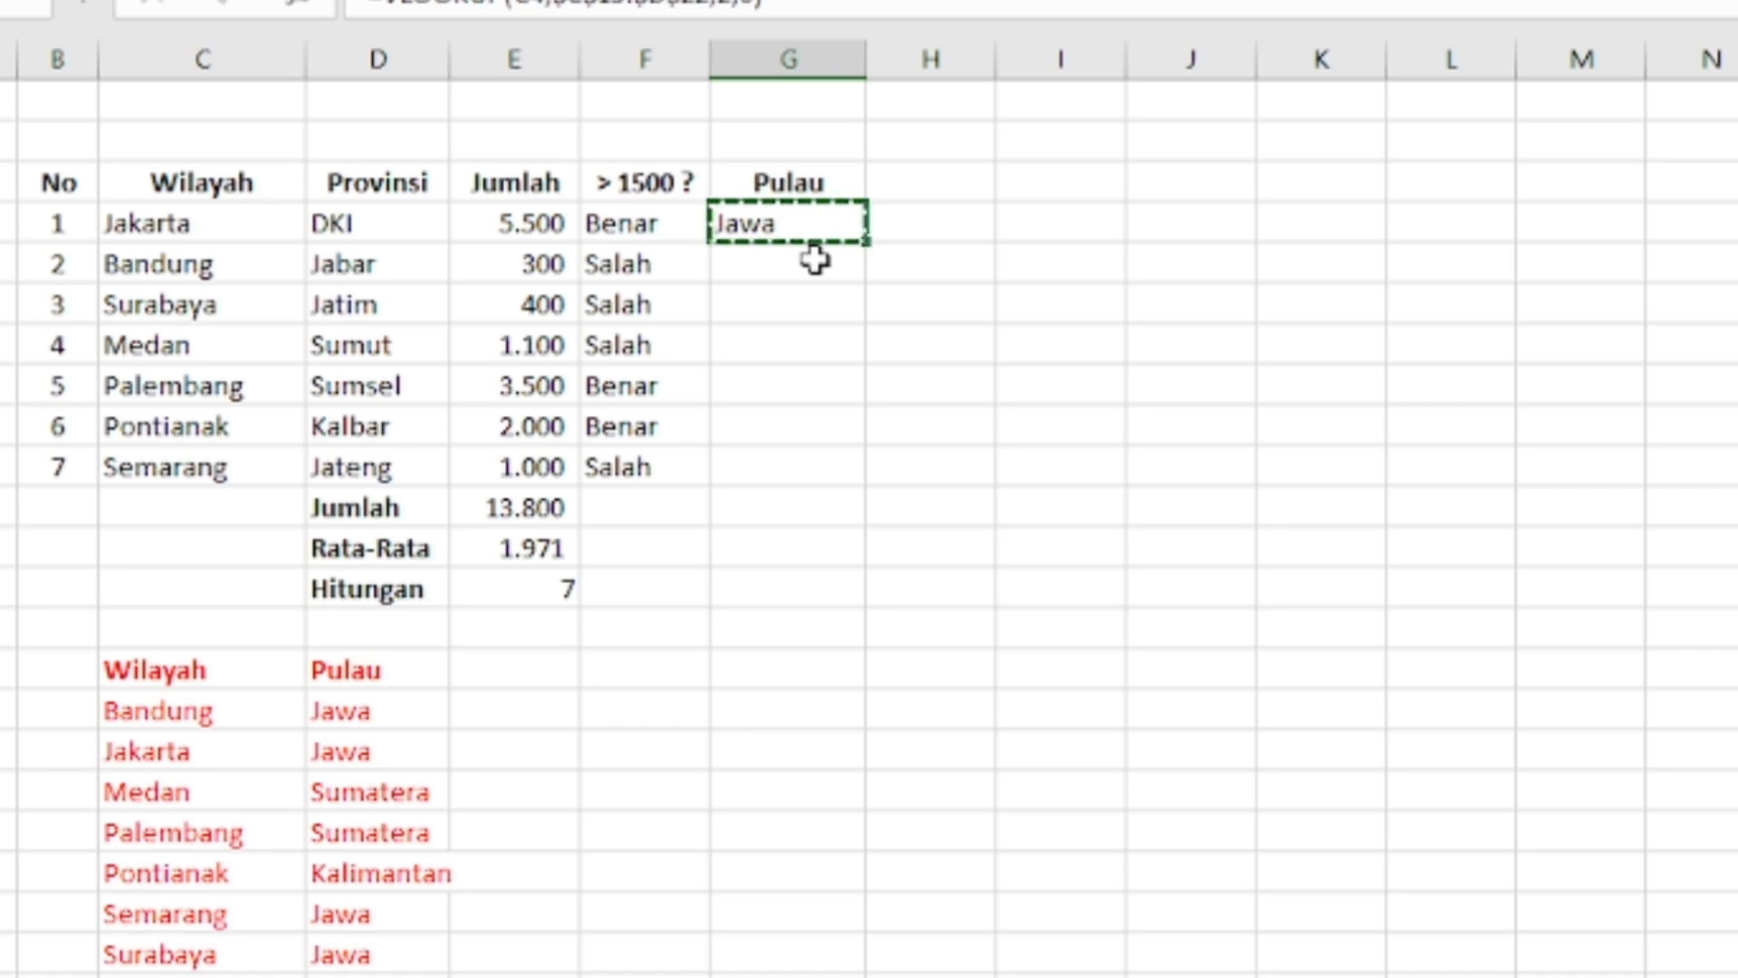
key("Down")
key("Down")
key("shift+Down")
key("shift+Down")
key("shift+Down")
key("Up")
key("Up")
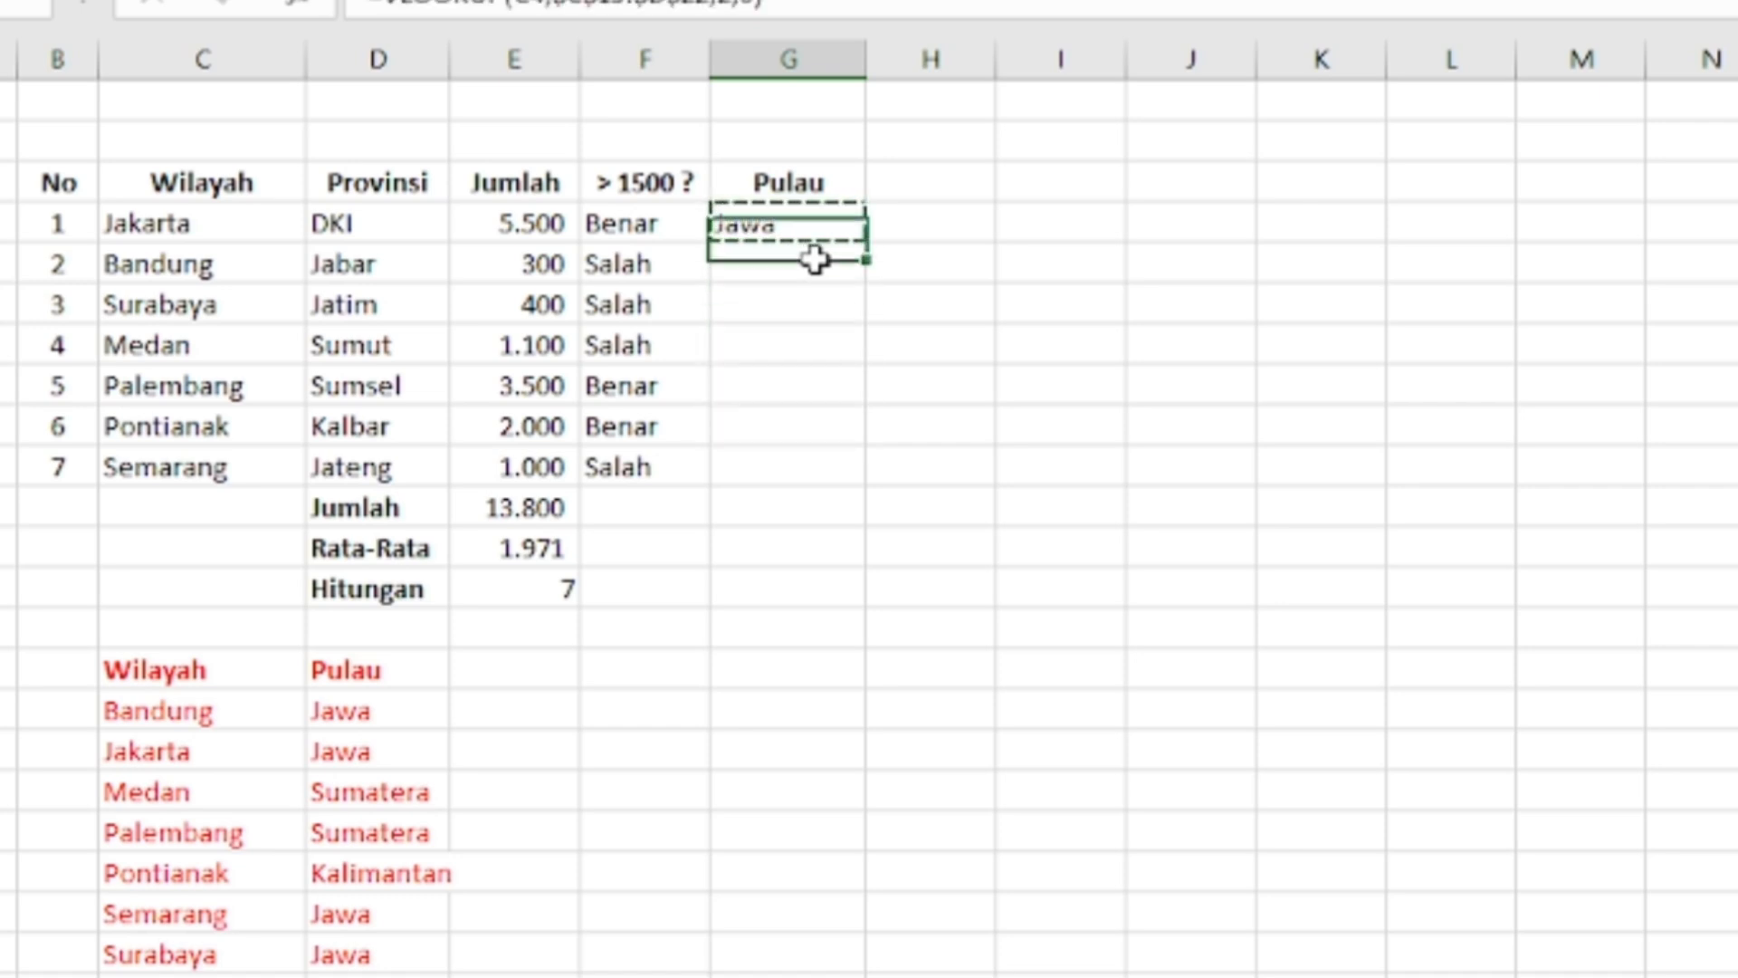
key("shift+Down")
key("shift+Down")
key("shift+Down")
key("shift+Down")
key("shift+Down")
key("shift+Down")
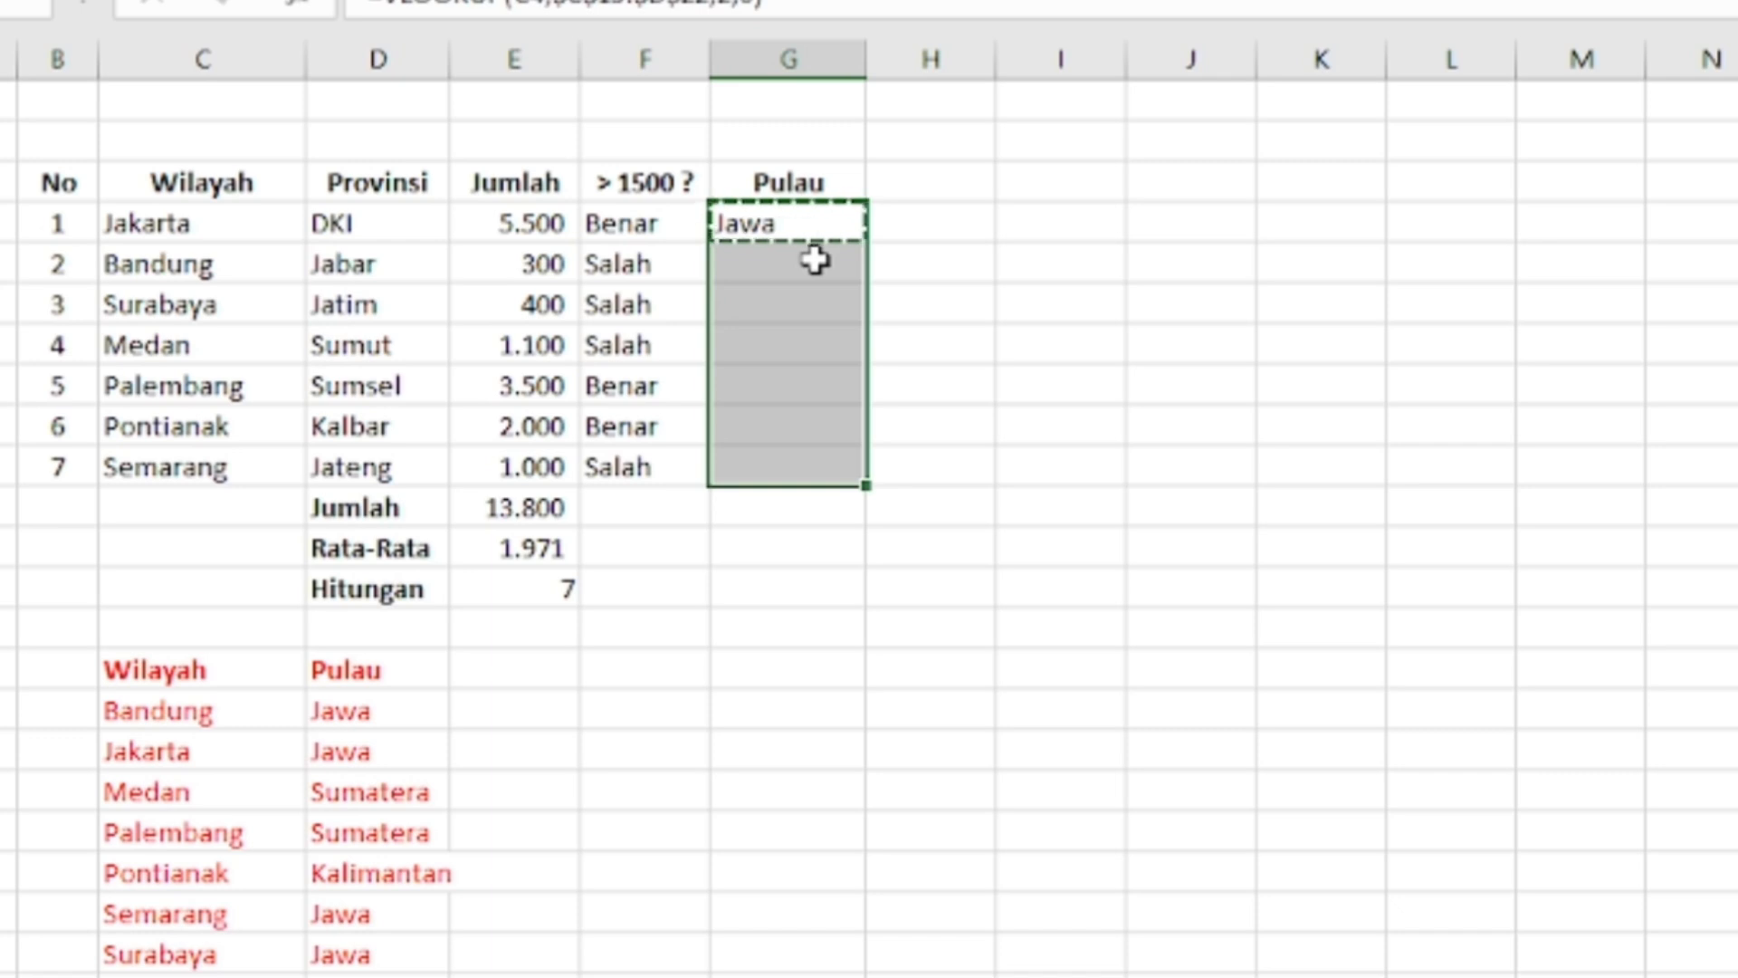
key("ctrl+v")
left_click(1068, 719)
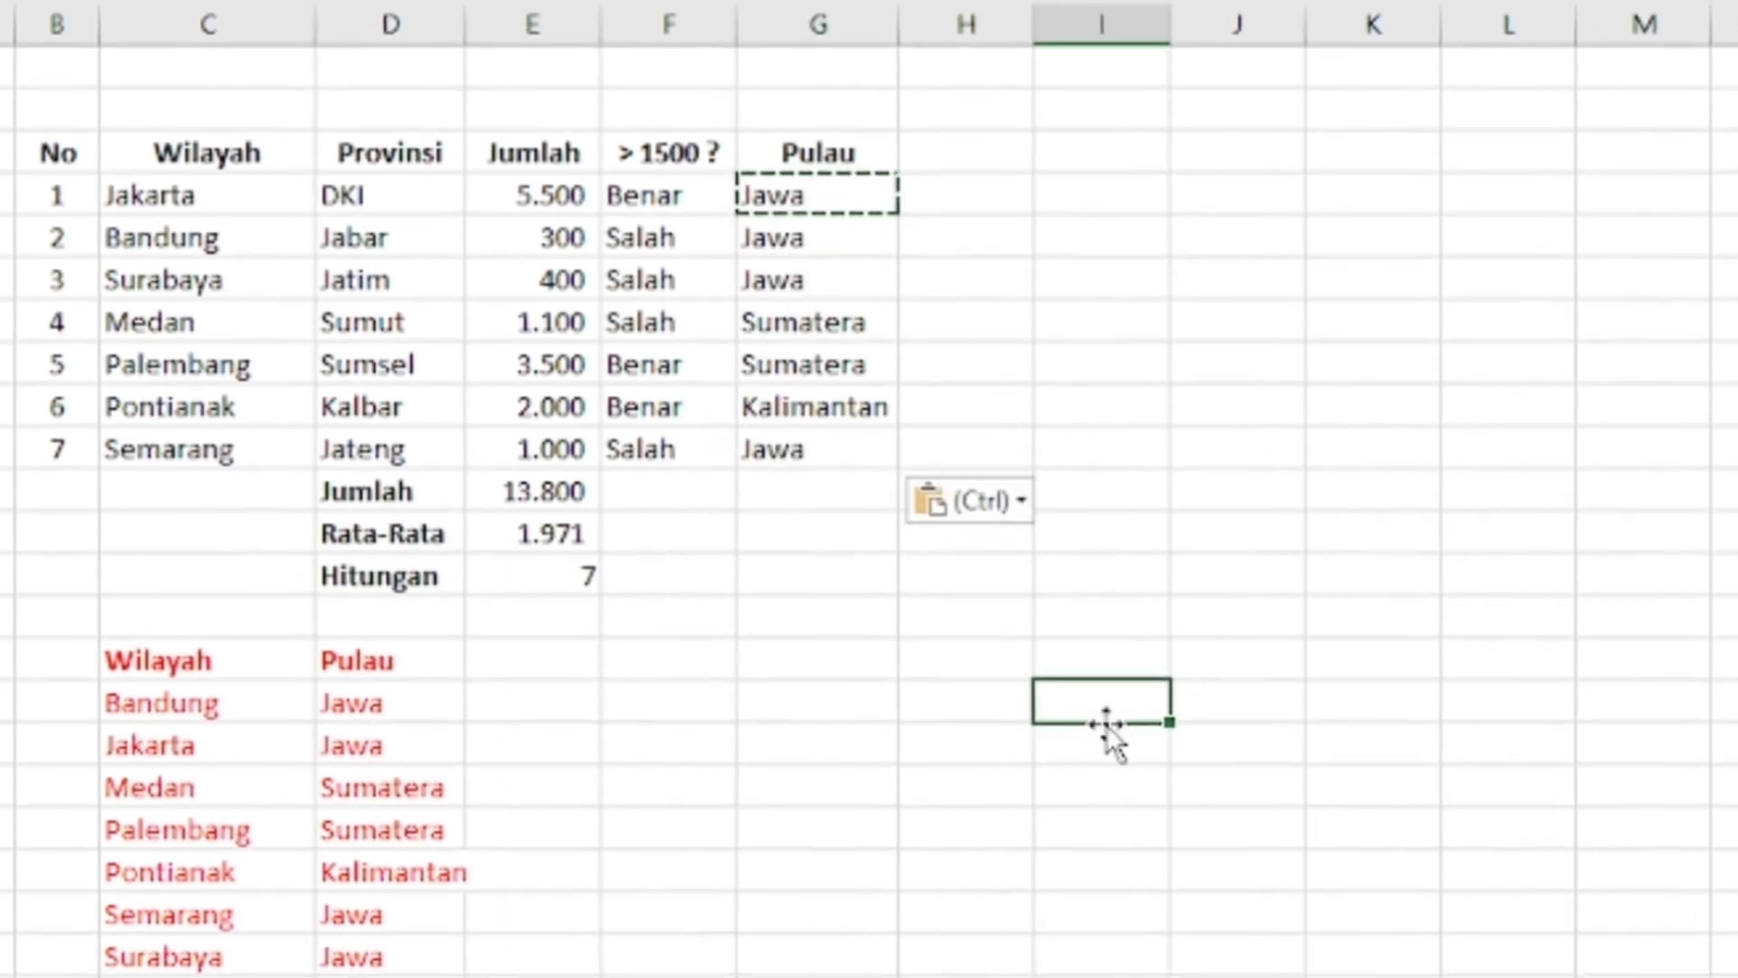